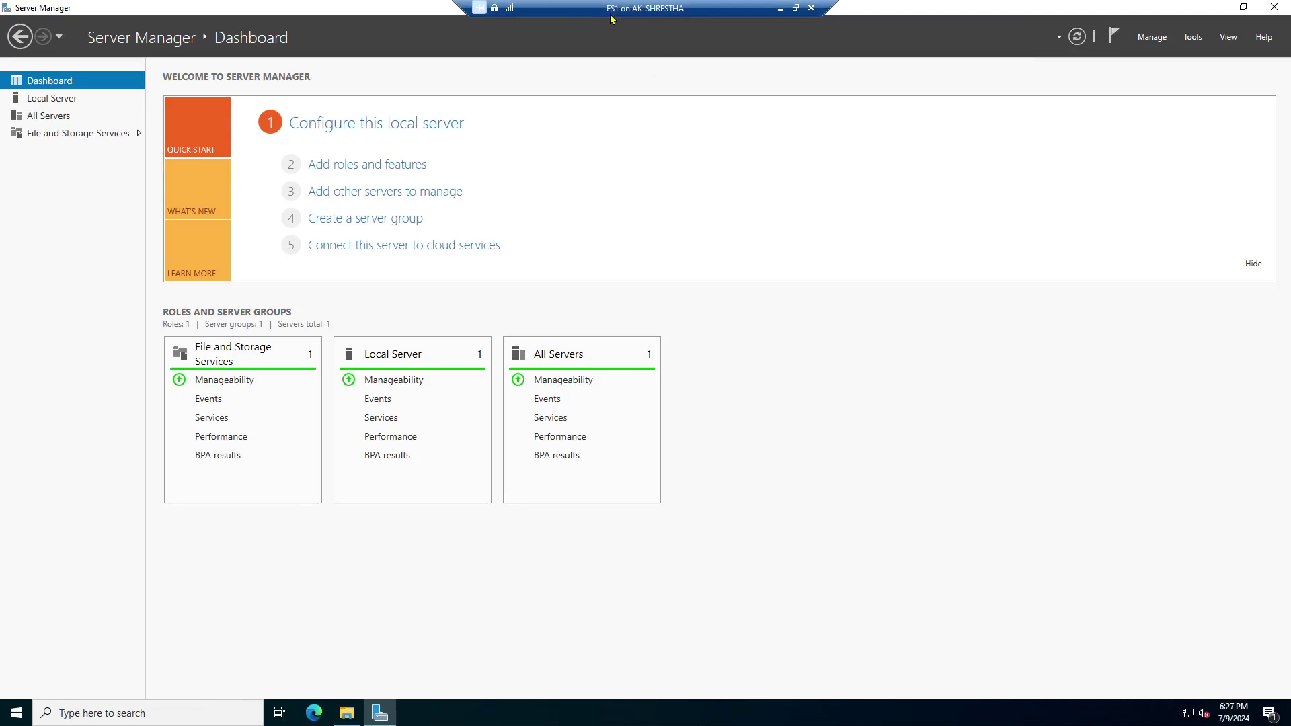
# Show FS1's Local Server properties page from the Server Manager sidebar.
pyautogui.click(51, 101)
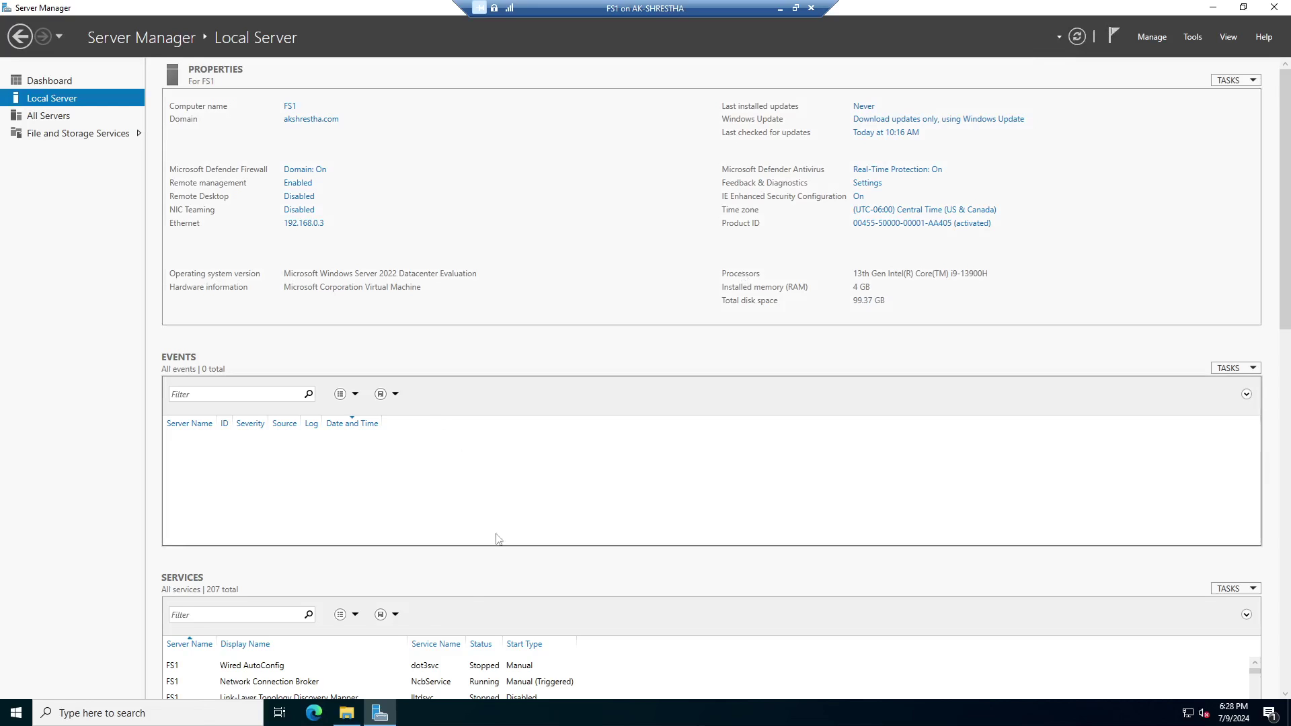
# Browse File Explorer to C:\SharedFiles on FS1, then switch to the DC1 session.
pyautogui.click(346, 713)
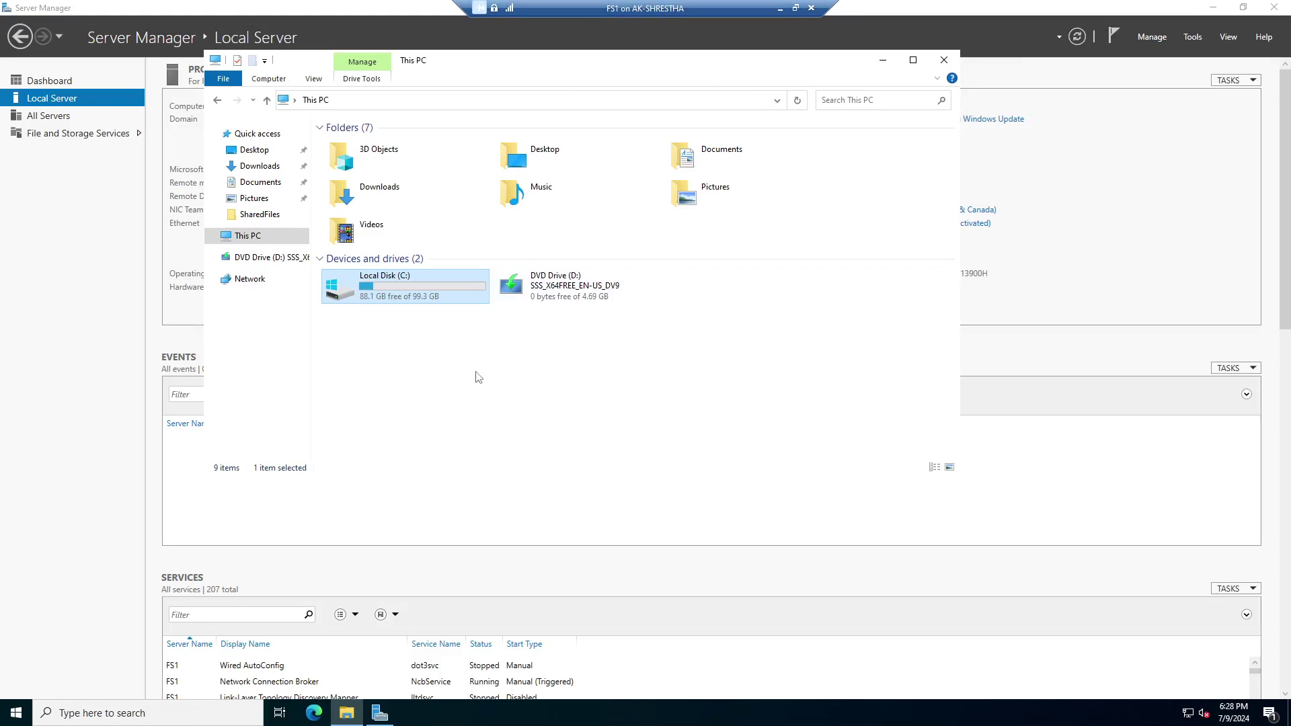
pyautogui.doubleClick(417, 285)
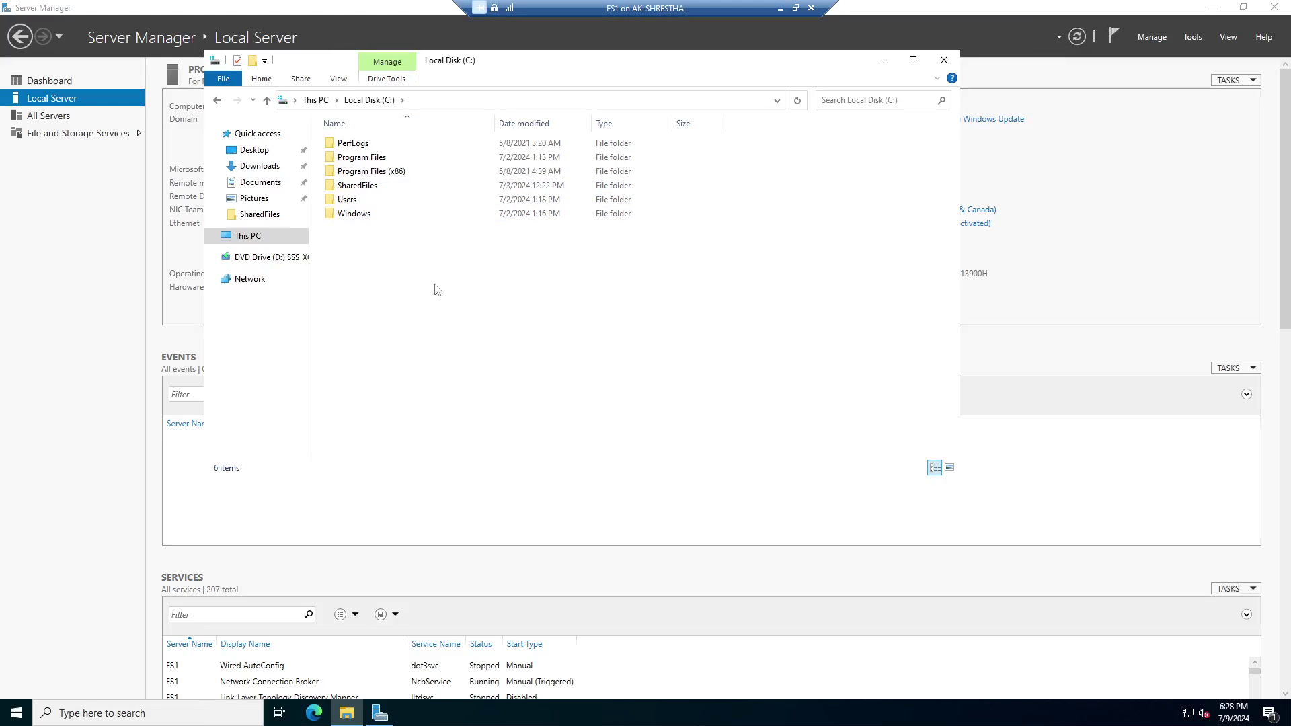
pyautogui.doubleClick(380, 192)
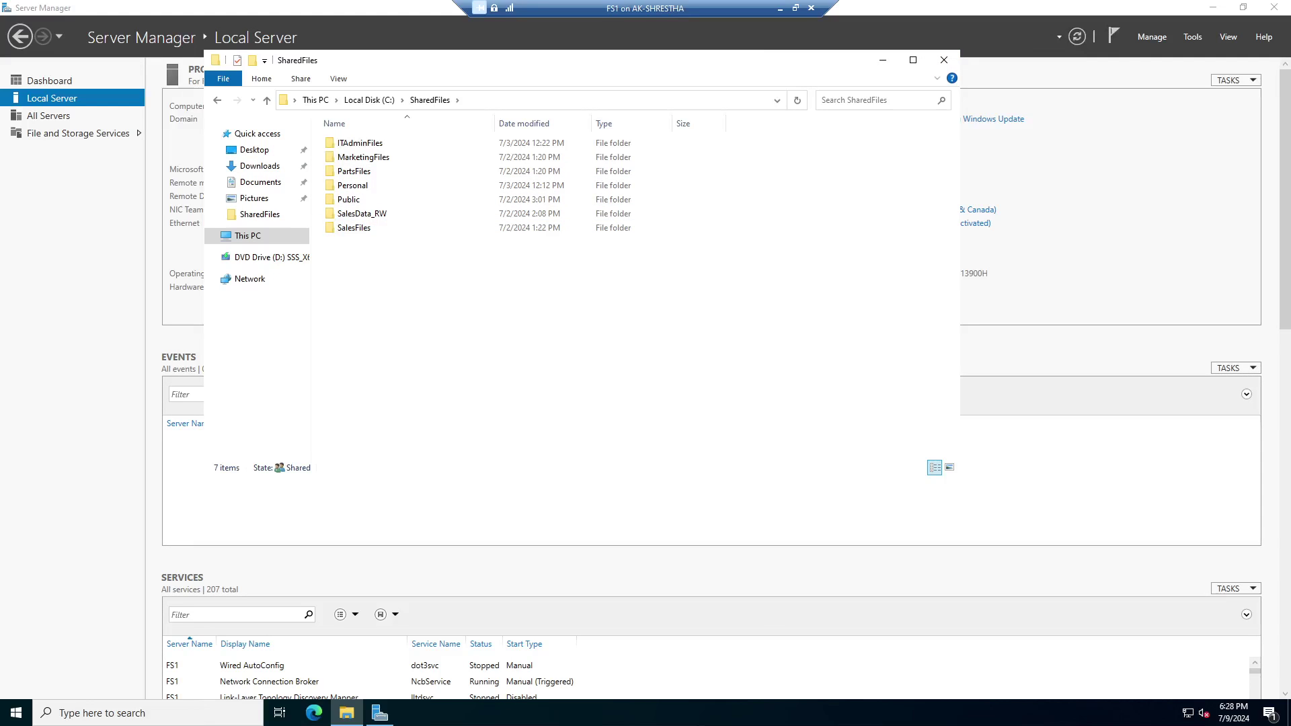
pyautogui.hotkey('alt', 'Tab')
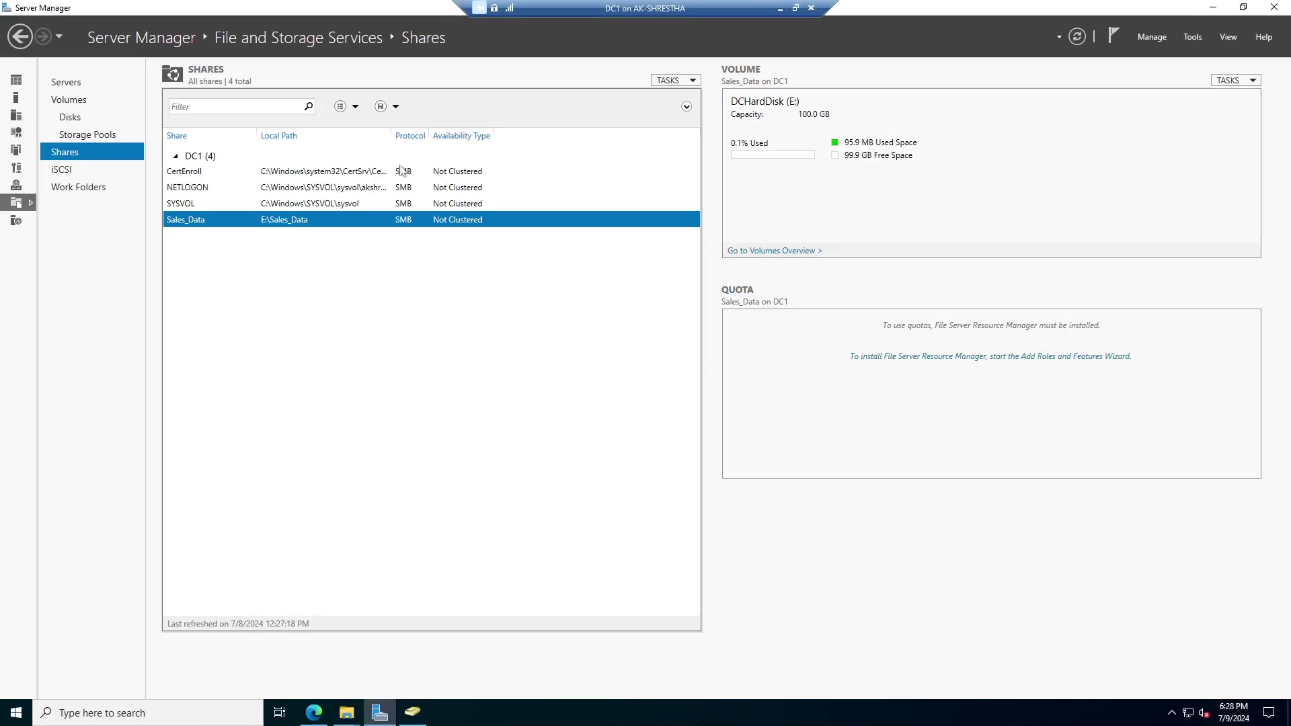
# Review the Marketing and Parts OUs under Departments in Active Directory Users and Computers.
pyautogui.click(412, 712)
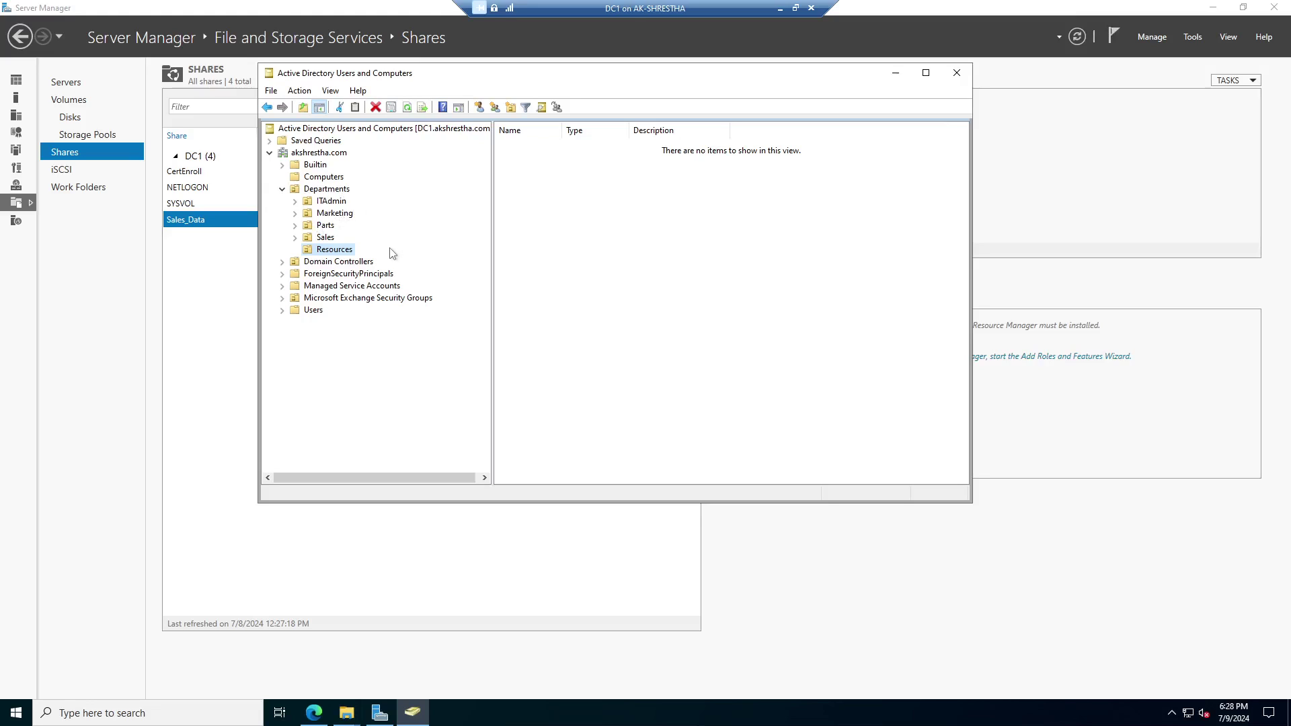
pyautogui.click(334, 215)
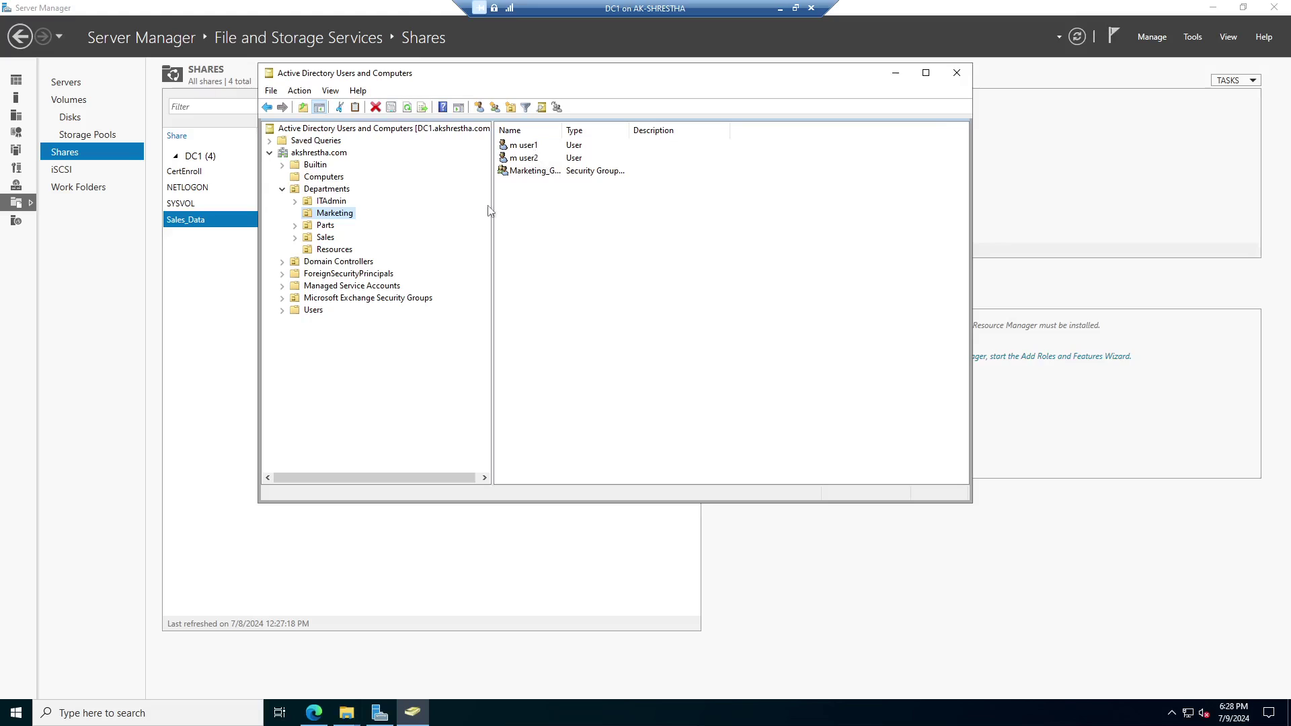
pyautogui.click(325, 225)
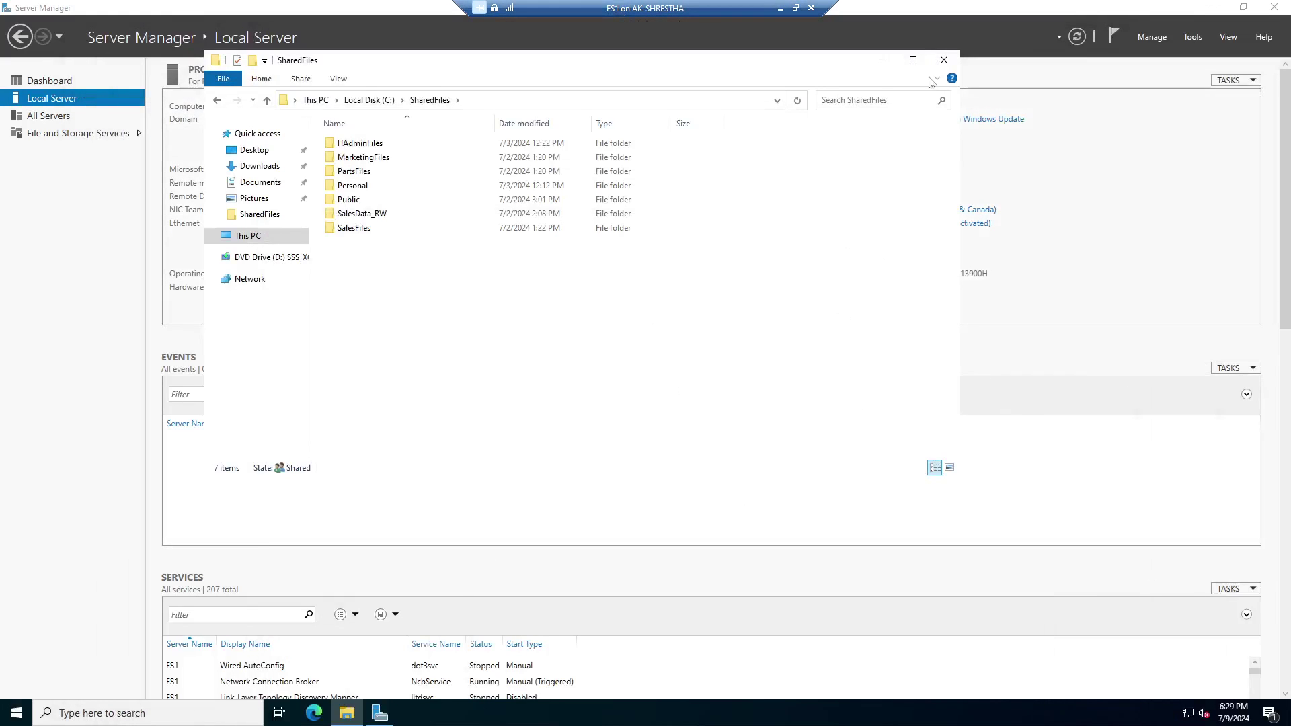
# Reposition the SharedFiles Explorer window on screen.
pyautogui.moveTo(844, 61); pyautogui.dragTo(887, 191)
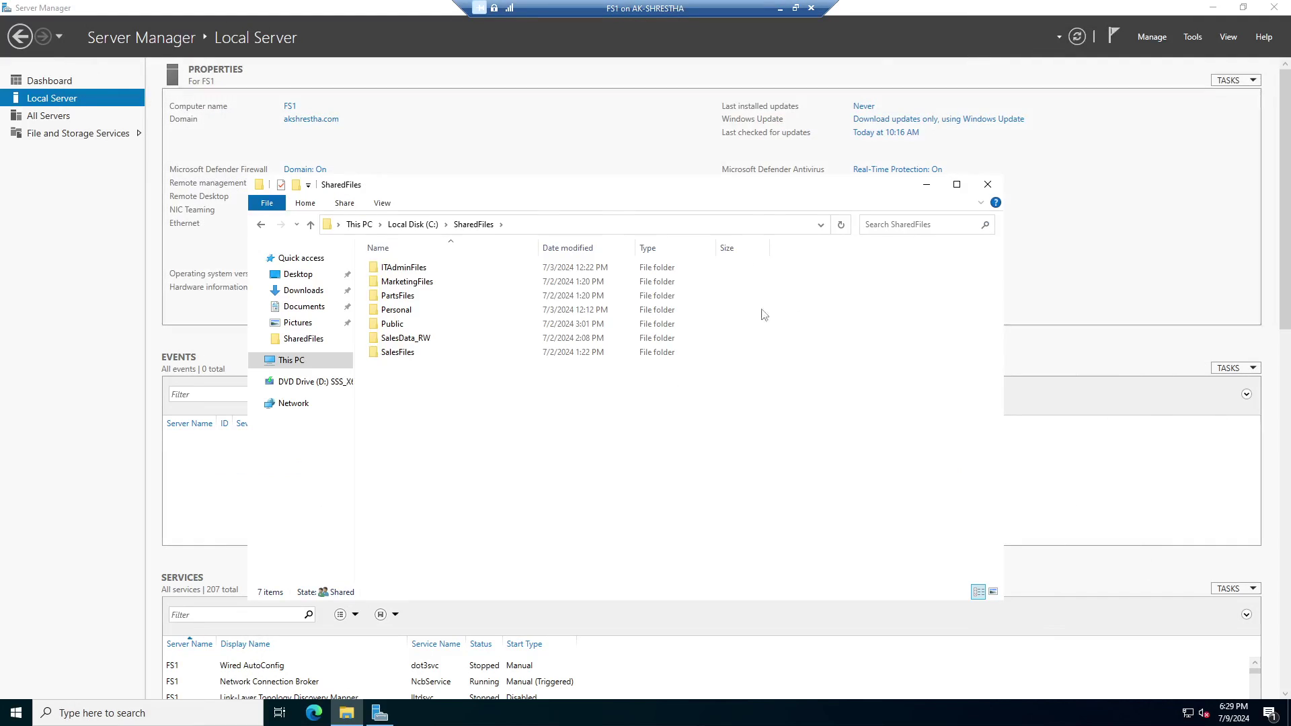
pyautogui.moveTo(740, 193); pyautogui.dragTo(756, 213)
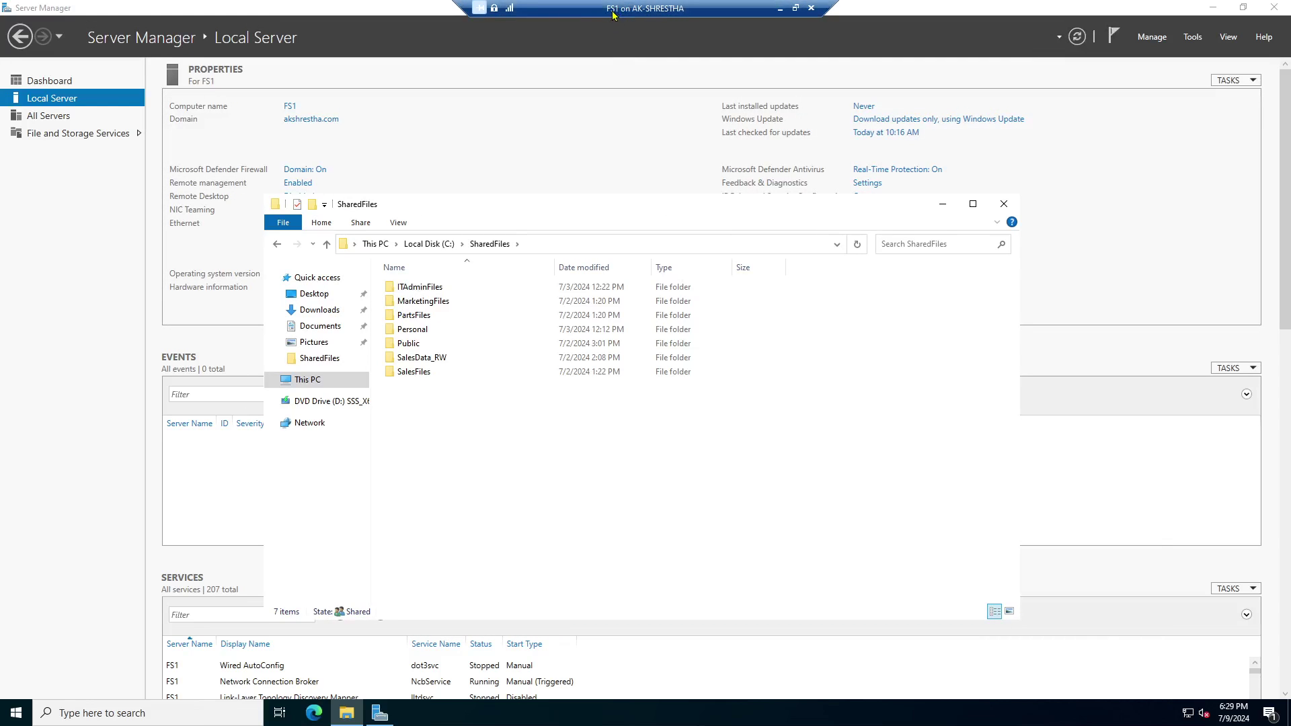
pyautogui.moveTo(557, 211); pyautogui.dragTo(593, 120)
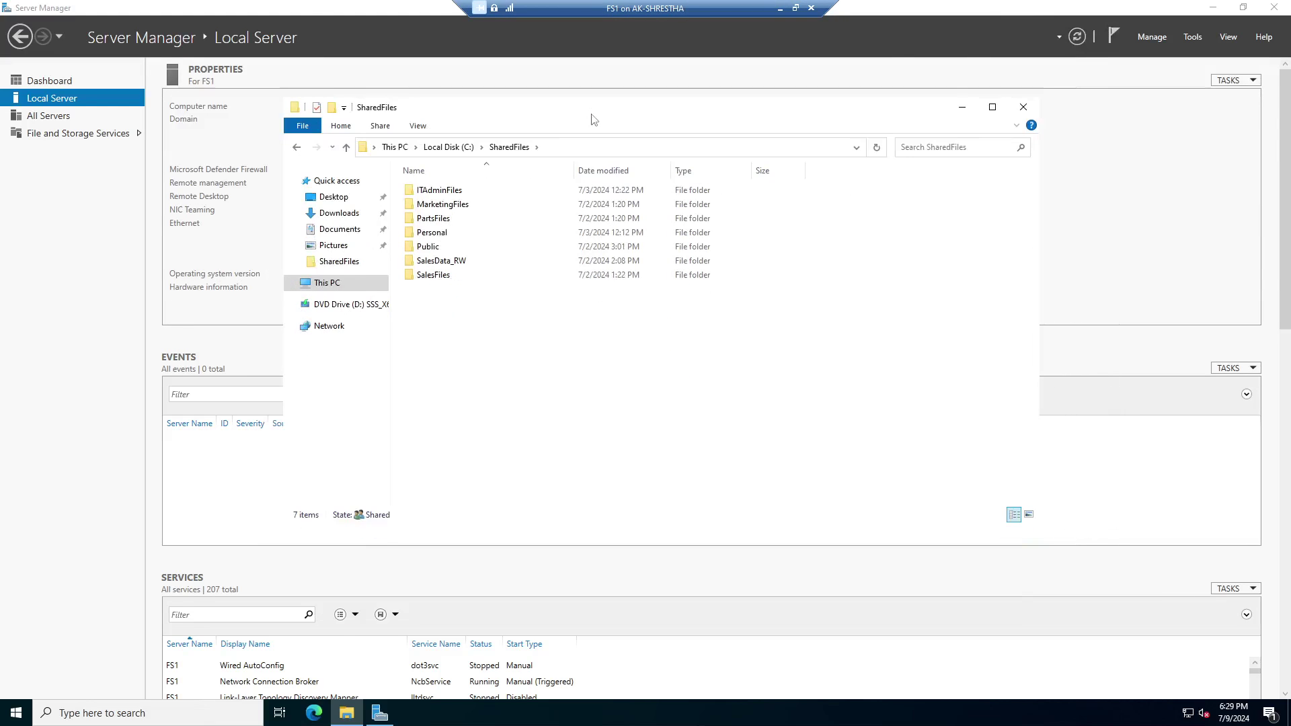
# Reopen SharedFiles, confirm the PartsFiles folder is empty, and return to SharedFiles.
pyautogui.click(347, 148)
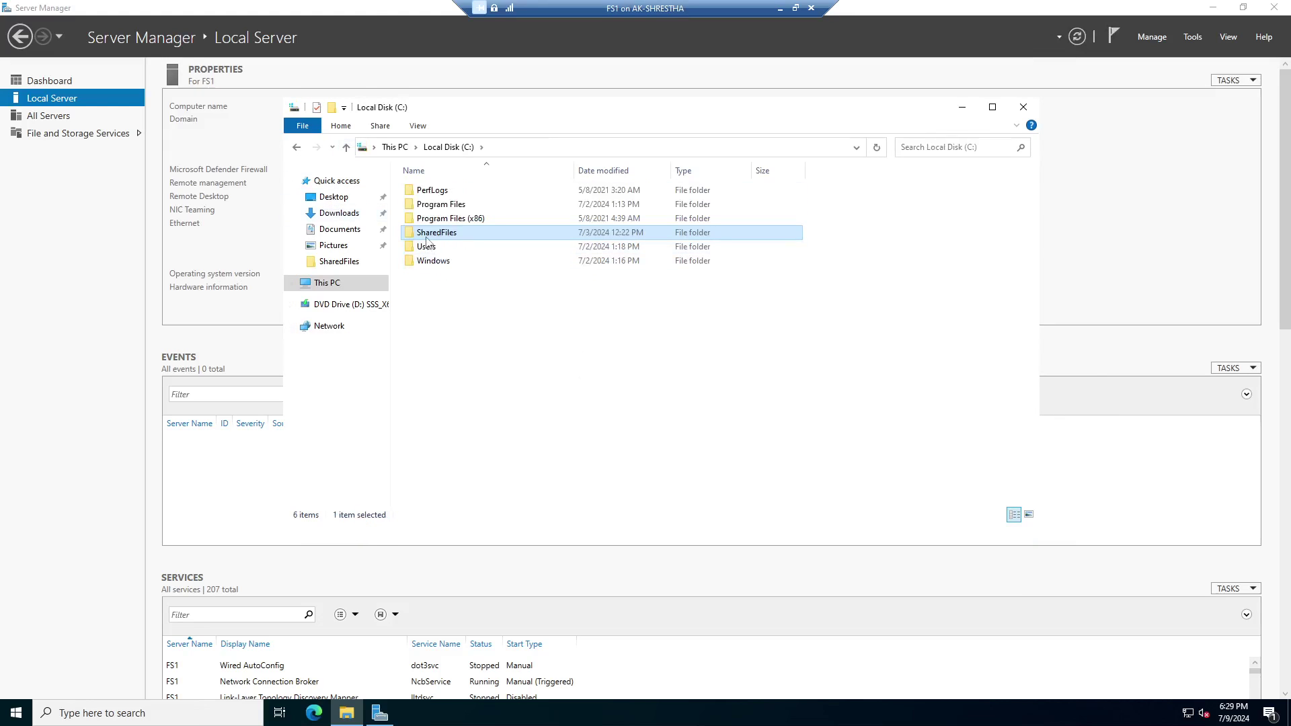
pyautogui.doubleClick(462, 237)
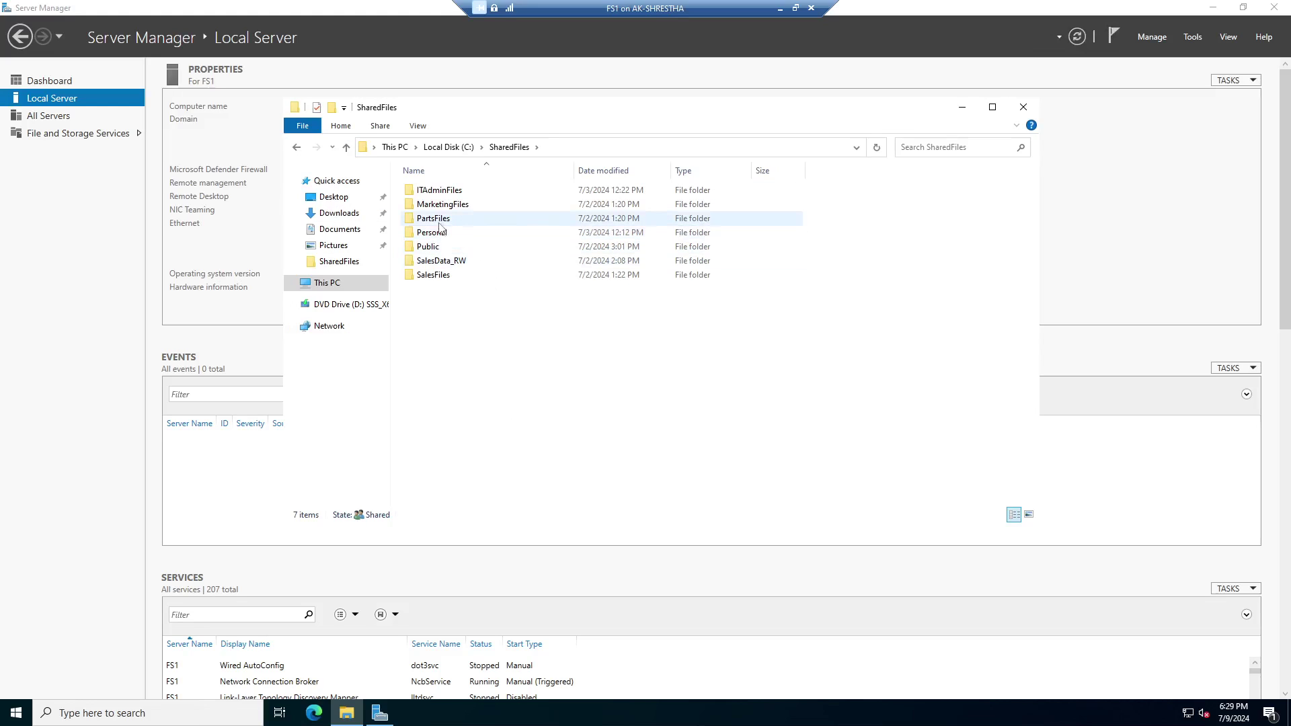
pyautogui.click(445, 222)
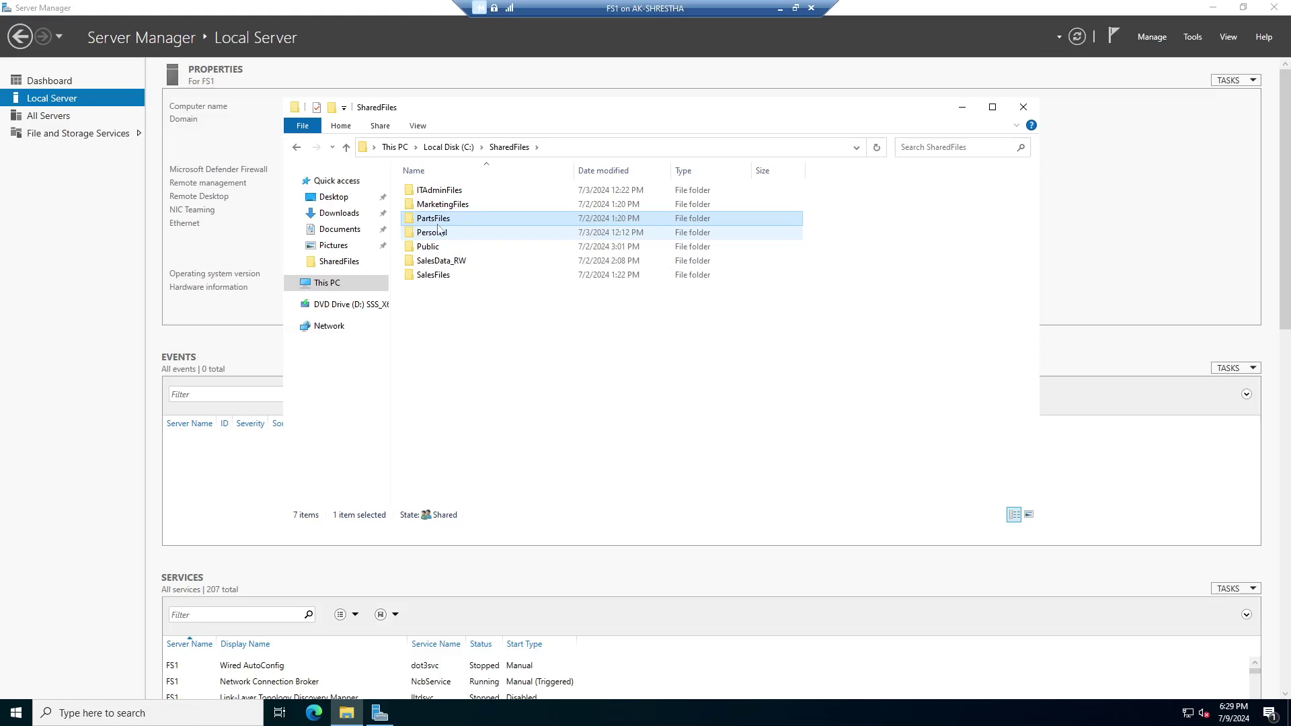
pyautogui.doubleClick(455, 221)
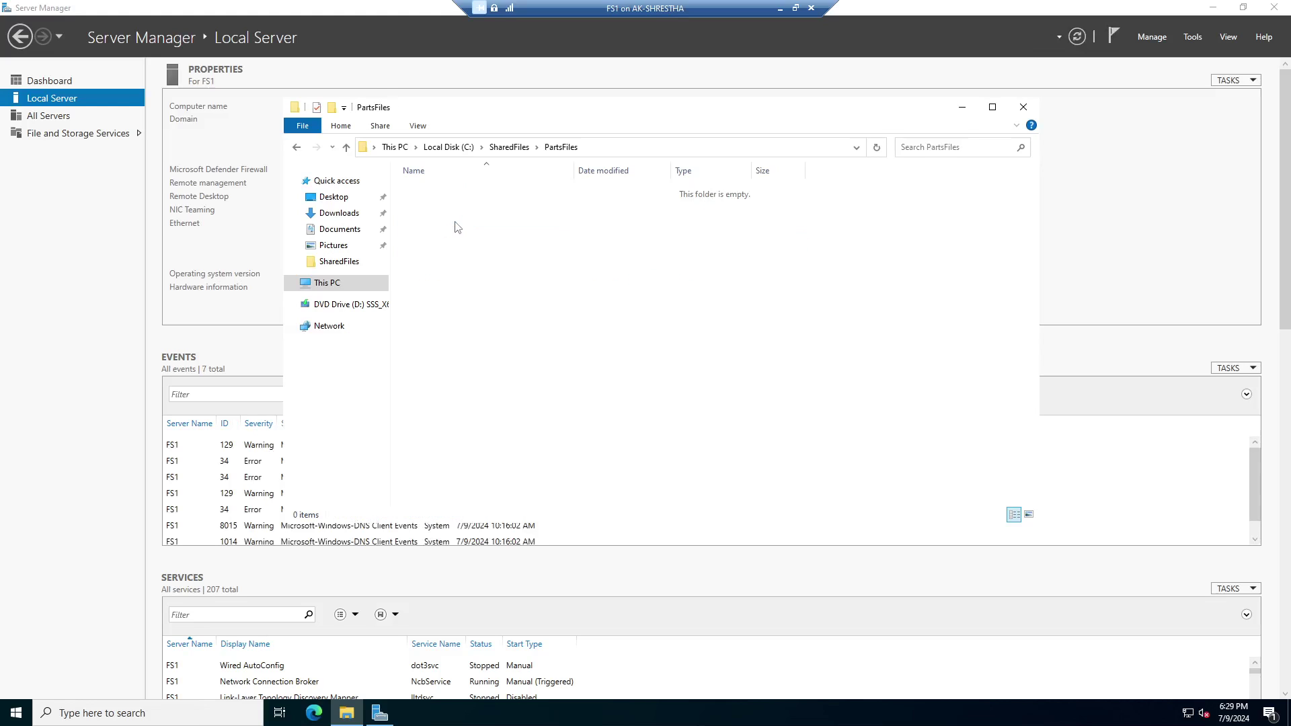
pyautogui.click(347, 147)
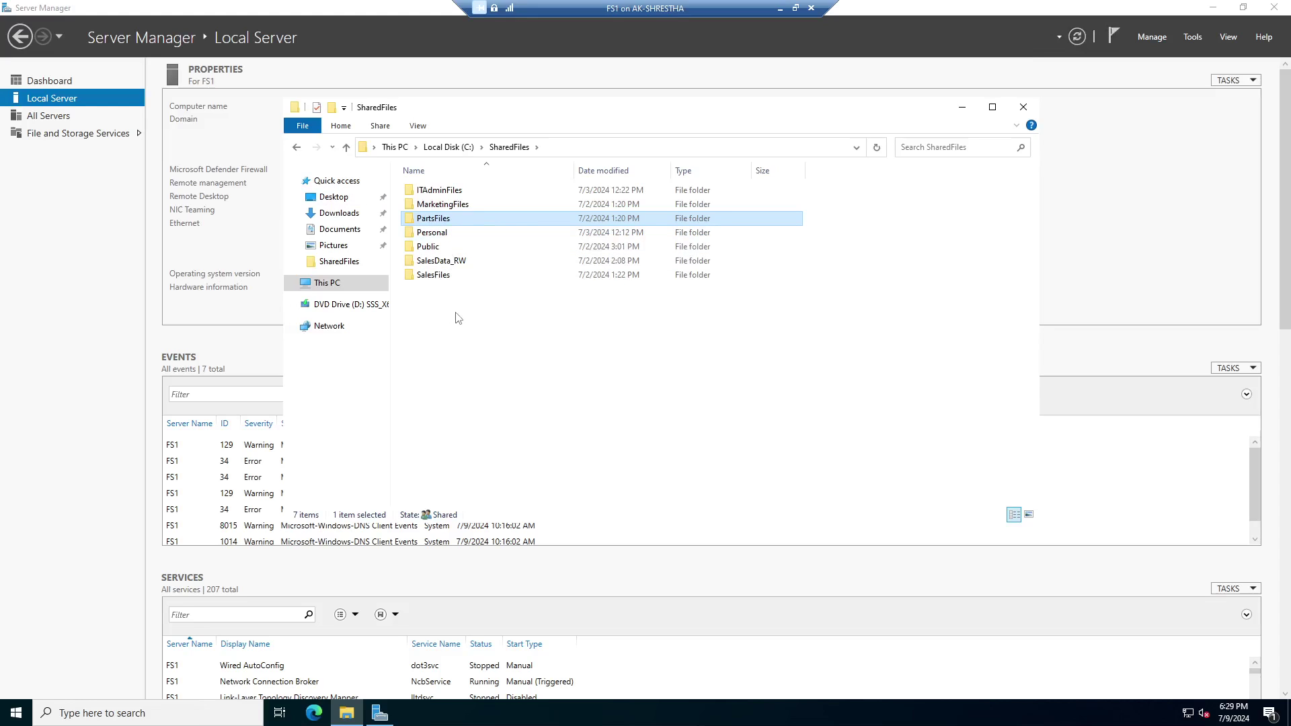
# Create a new folder named PartsData_RW in C:\SharedFiles.
pyautogui.rightClick(474, 319)
pyautogui.moveTo(517, 471)
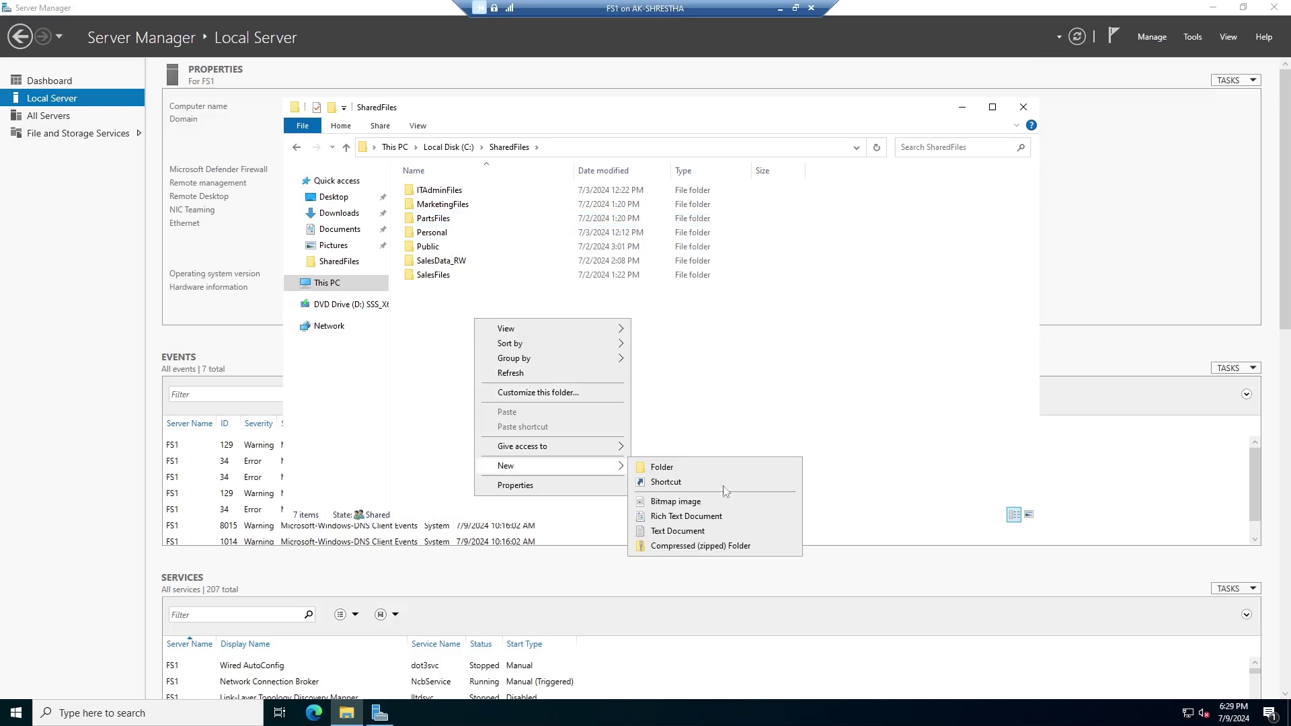
pyautogui.click(683, 470)
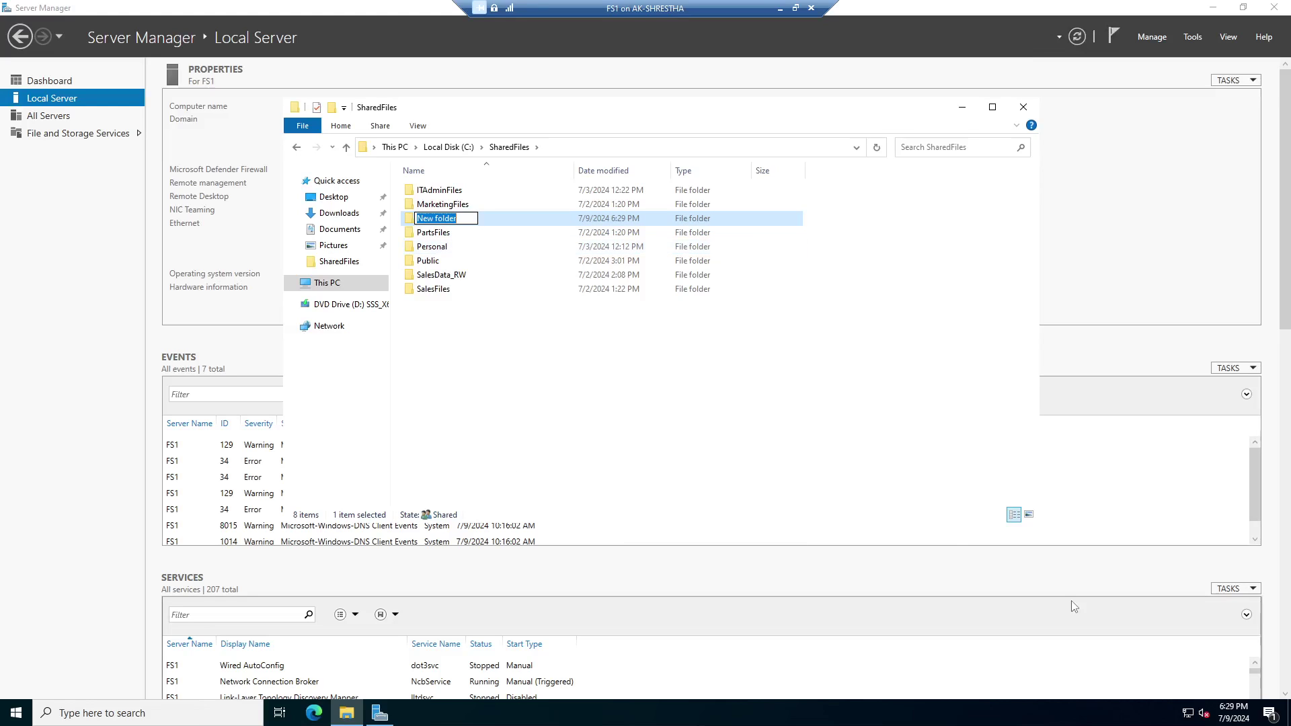
pyautogui.write('PartsData_RW')
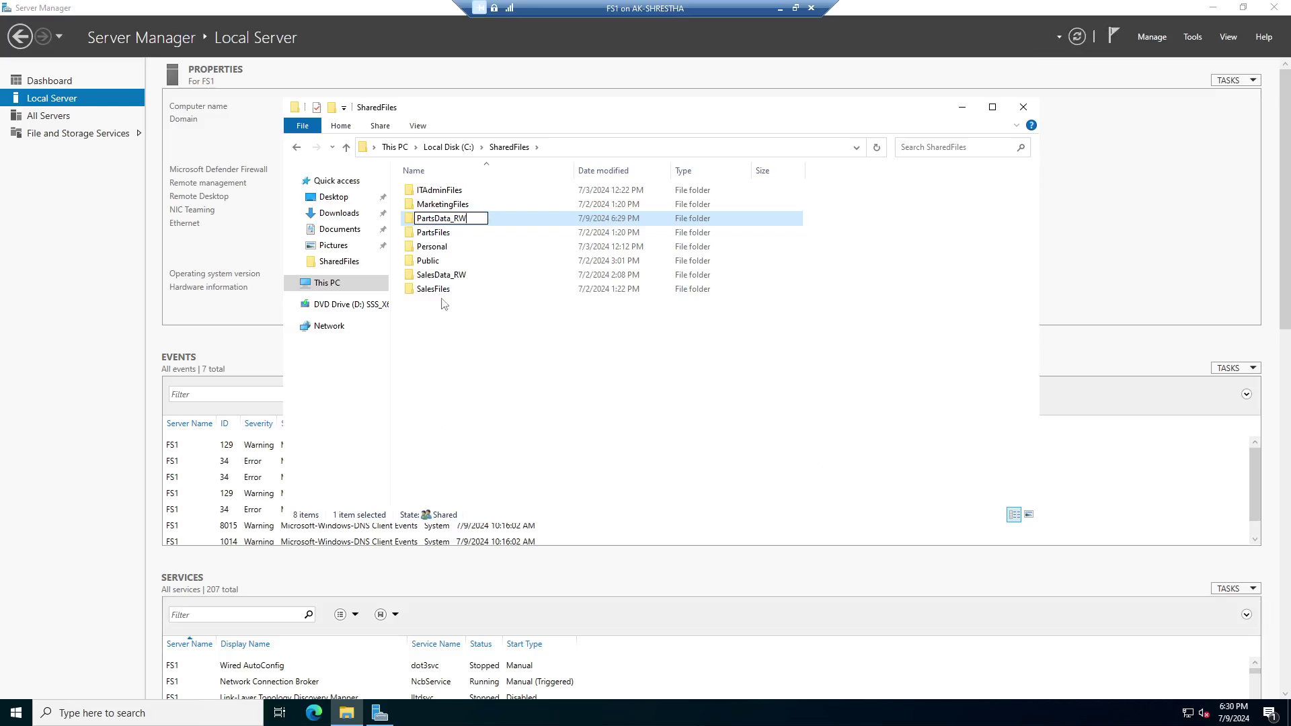
pyautogui.click(491, 234)
pyautogui.click(460, 219)
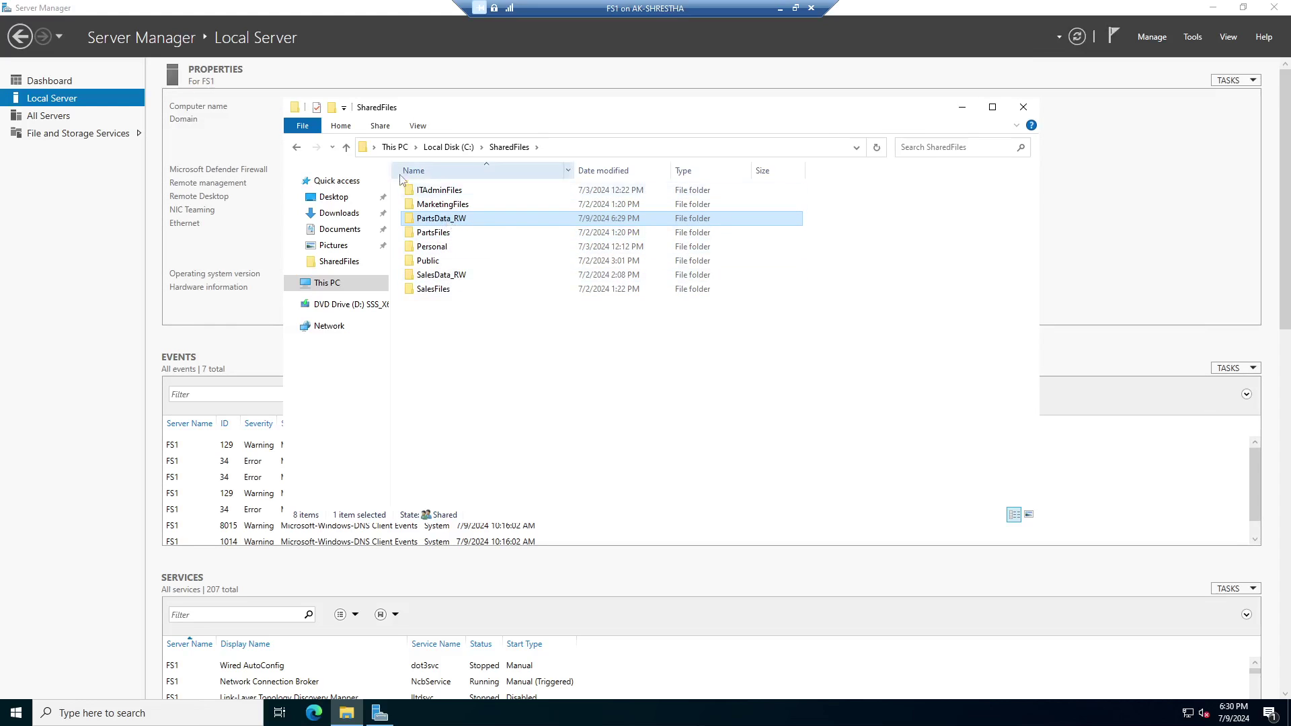
# Minimize File Explorer to reveal Server Manager.
pyautogui.rightClick(459, 221)
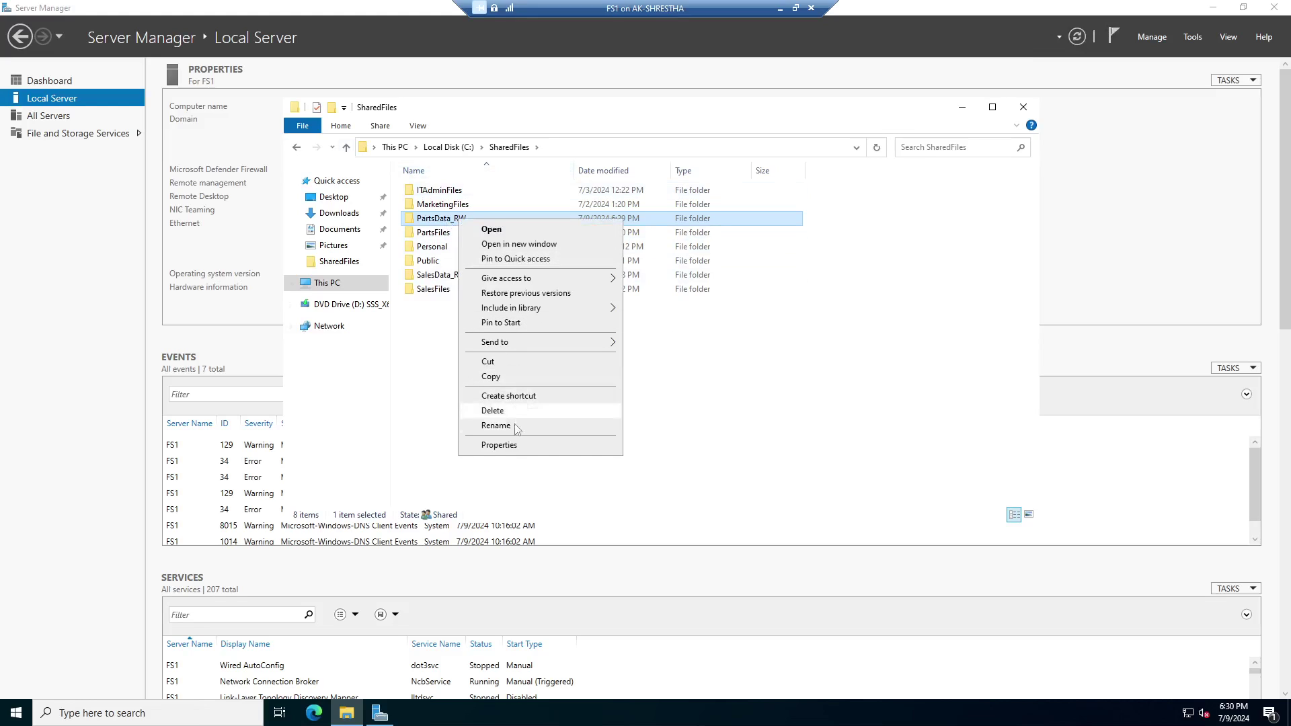
pyautogui.click(764, 442)
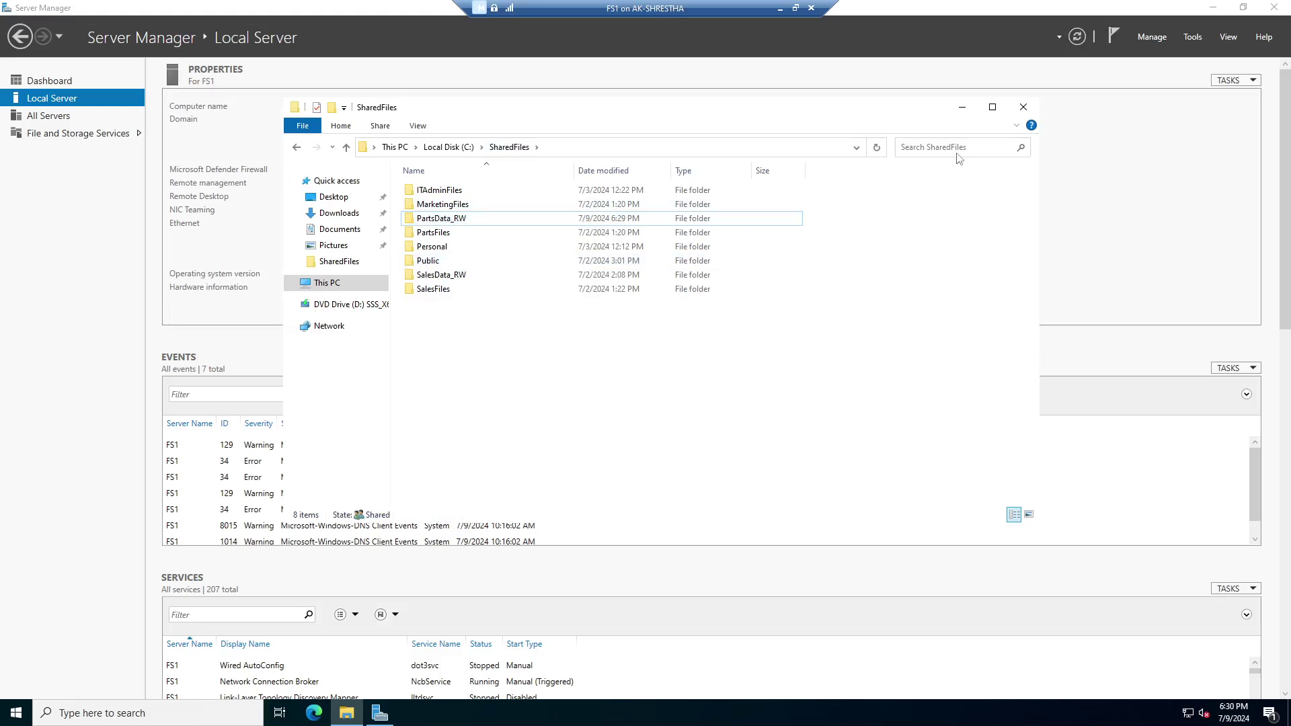
pyautogui.click(968, 116)
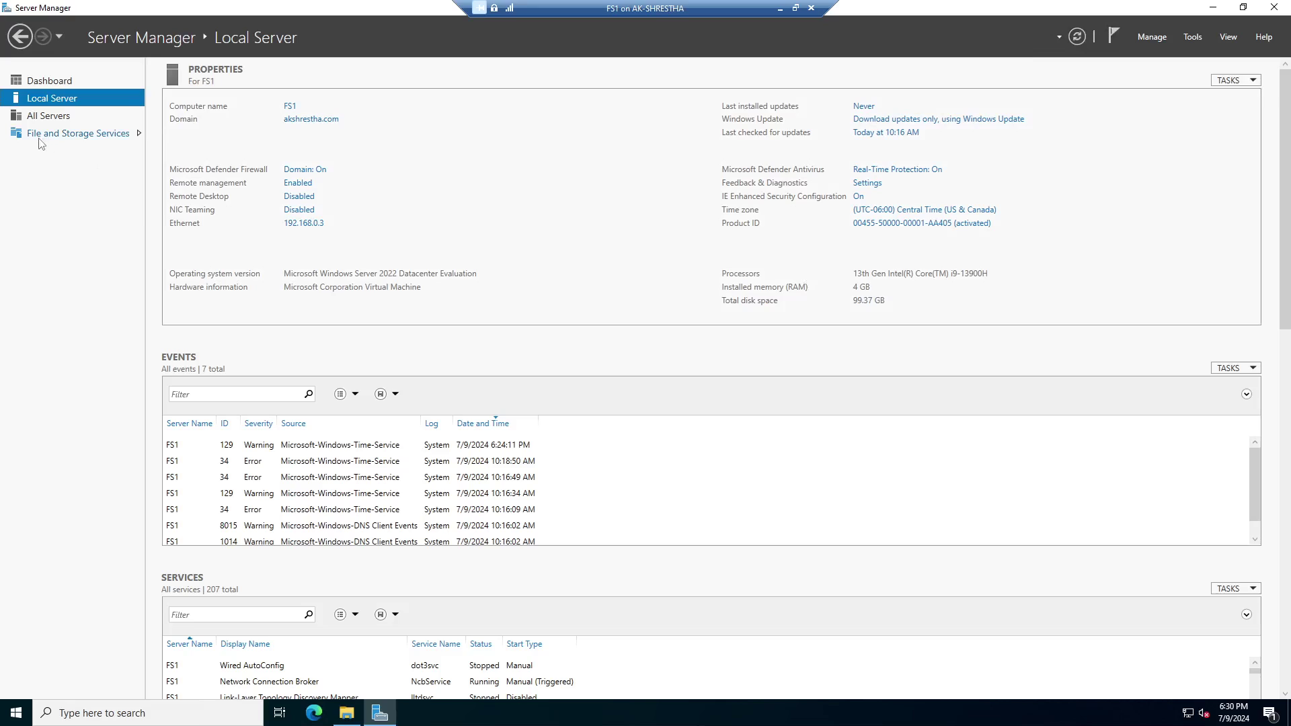
# Go to File and Storage Services > Shares to list FS1's seven SMB shares.
pyautogui.click(100, 138)
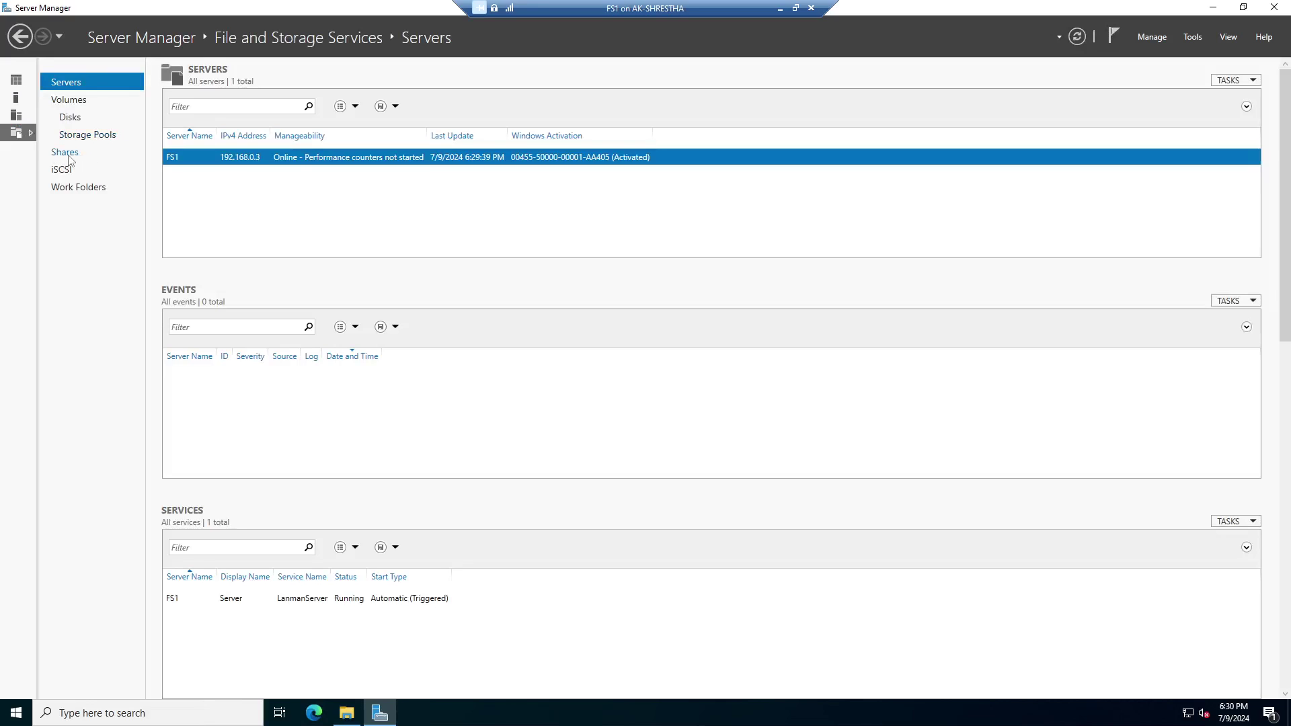
pyautogui.click(65, 154)
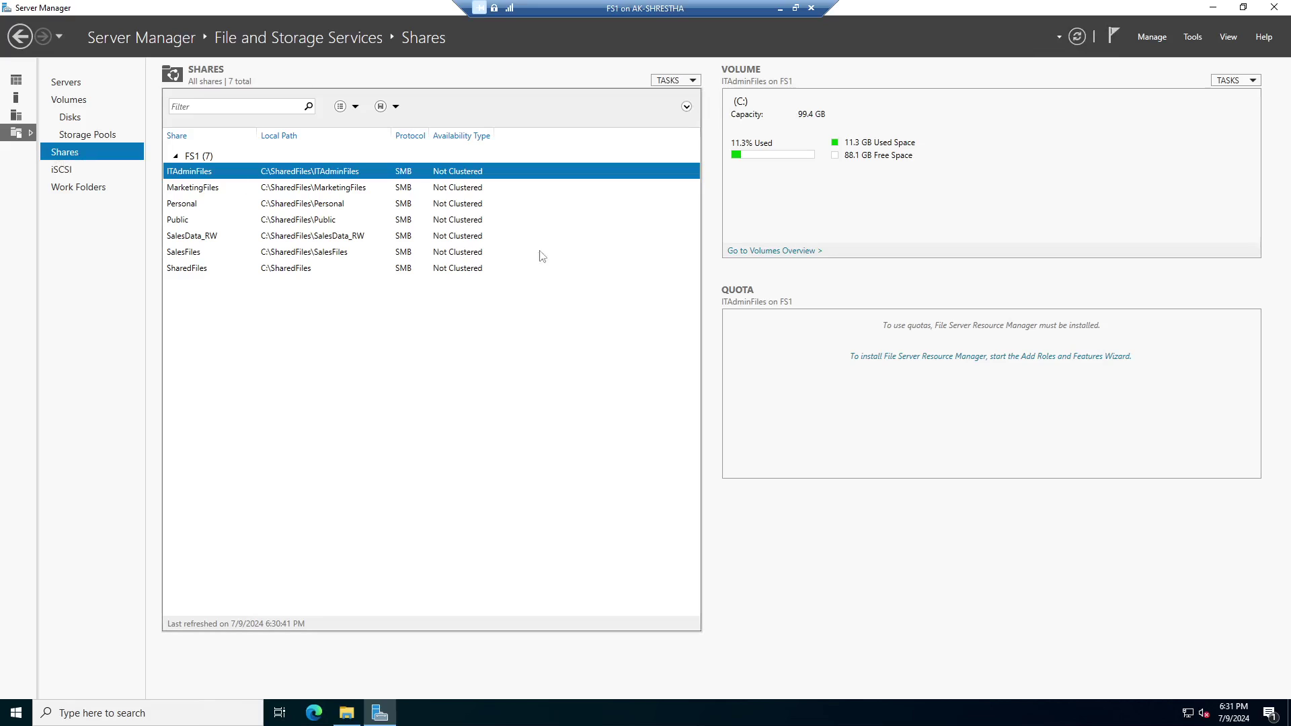
pyautogui.click(693, 81)
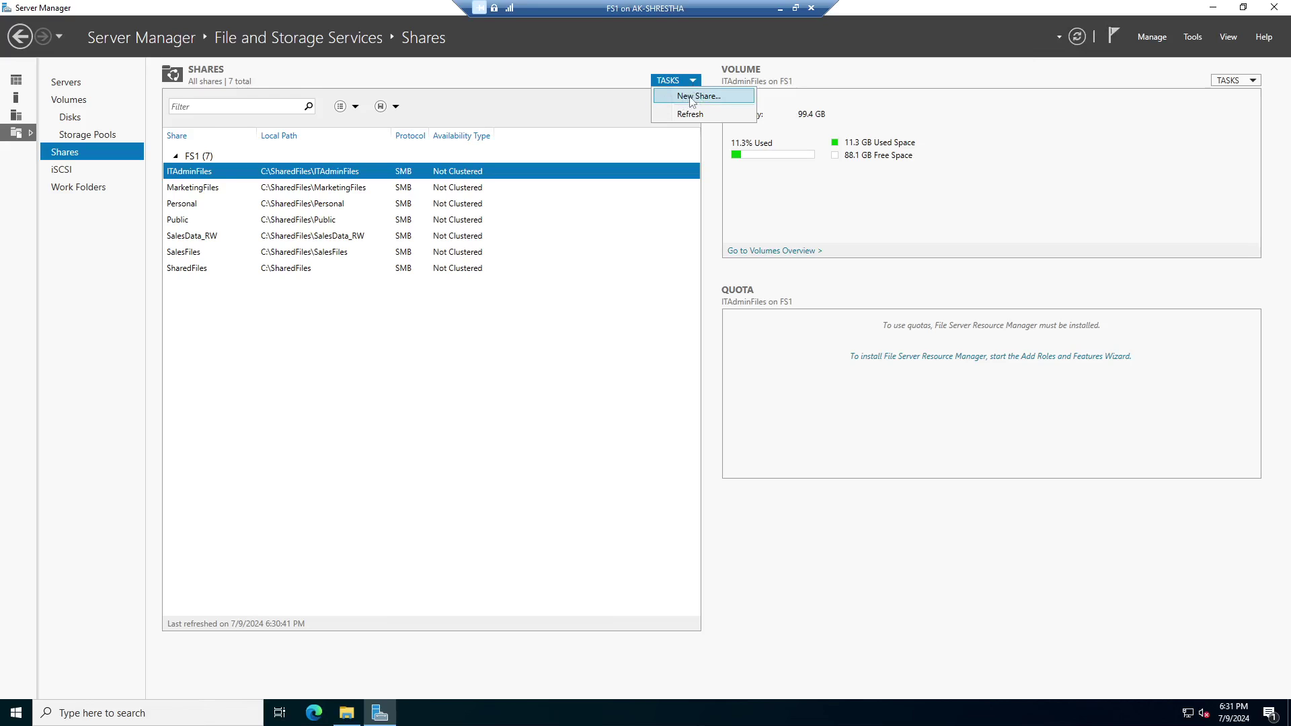
# Start the New Share Wizard and pick the C: volume.
pyautogui.click(693, 97)
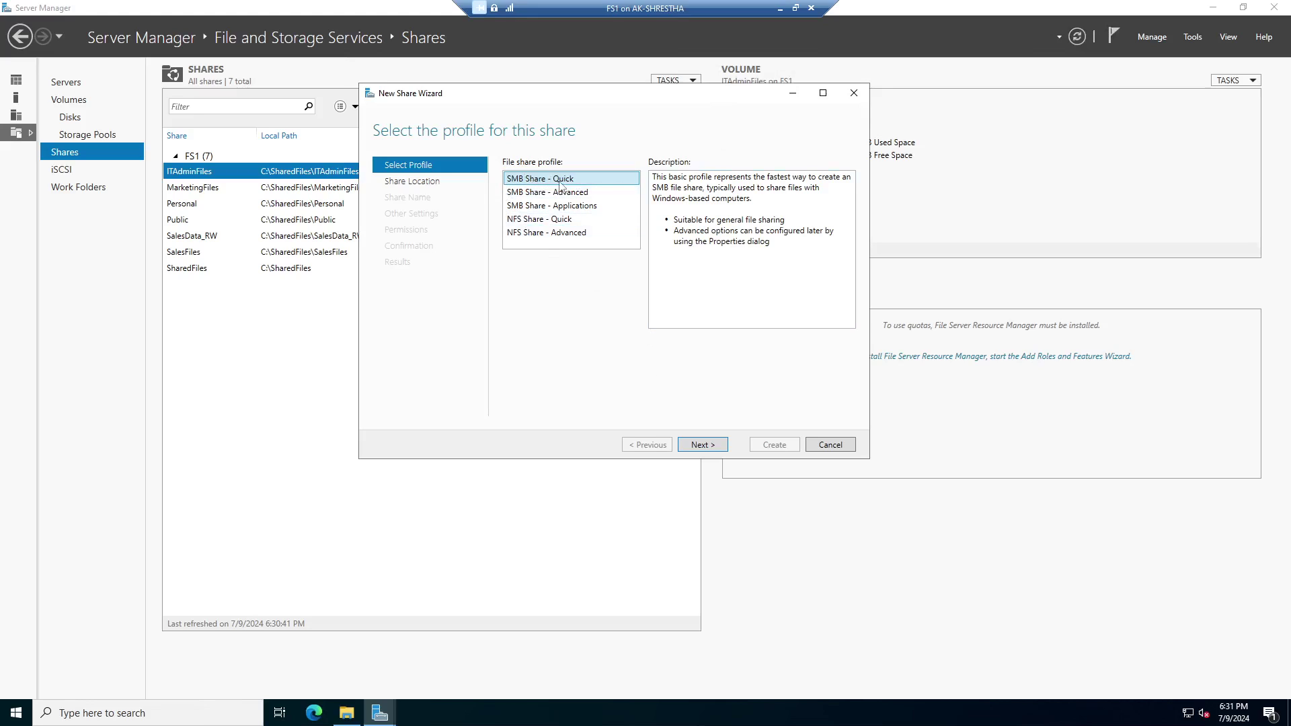
pyautogui.click(703, 446)
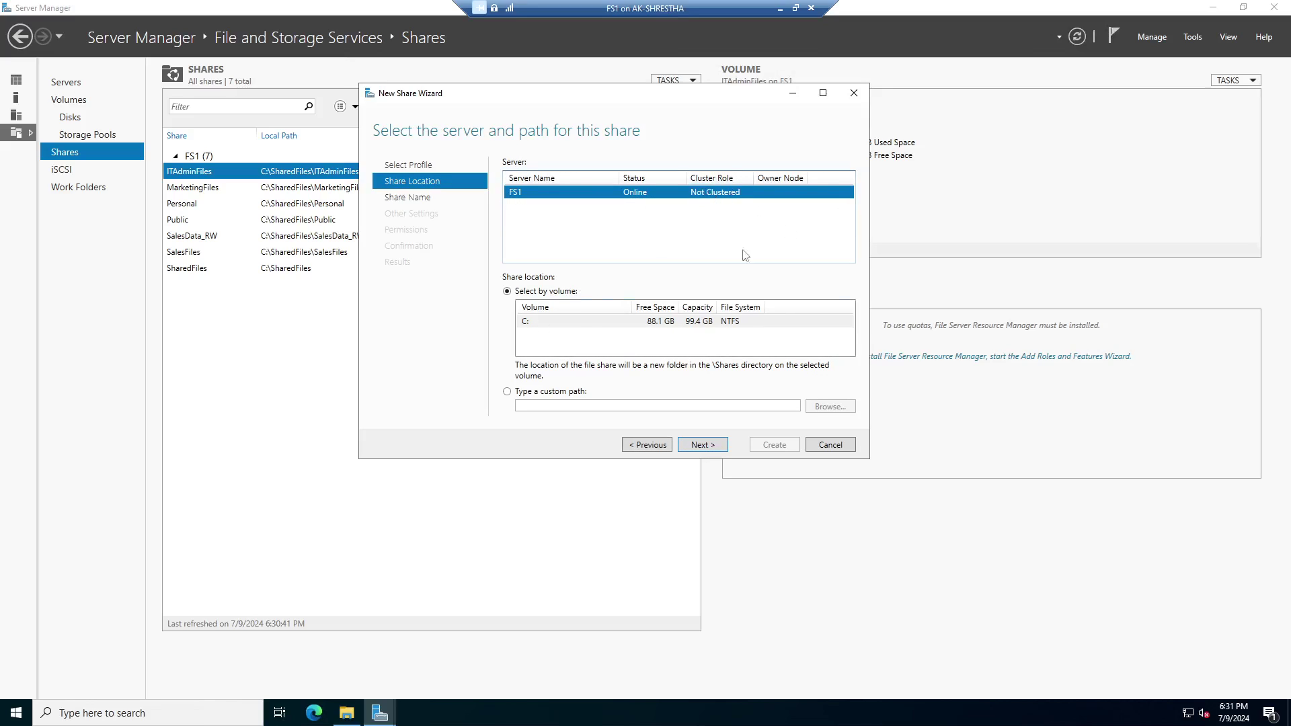
pyautogui.click(535, 328)
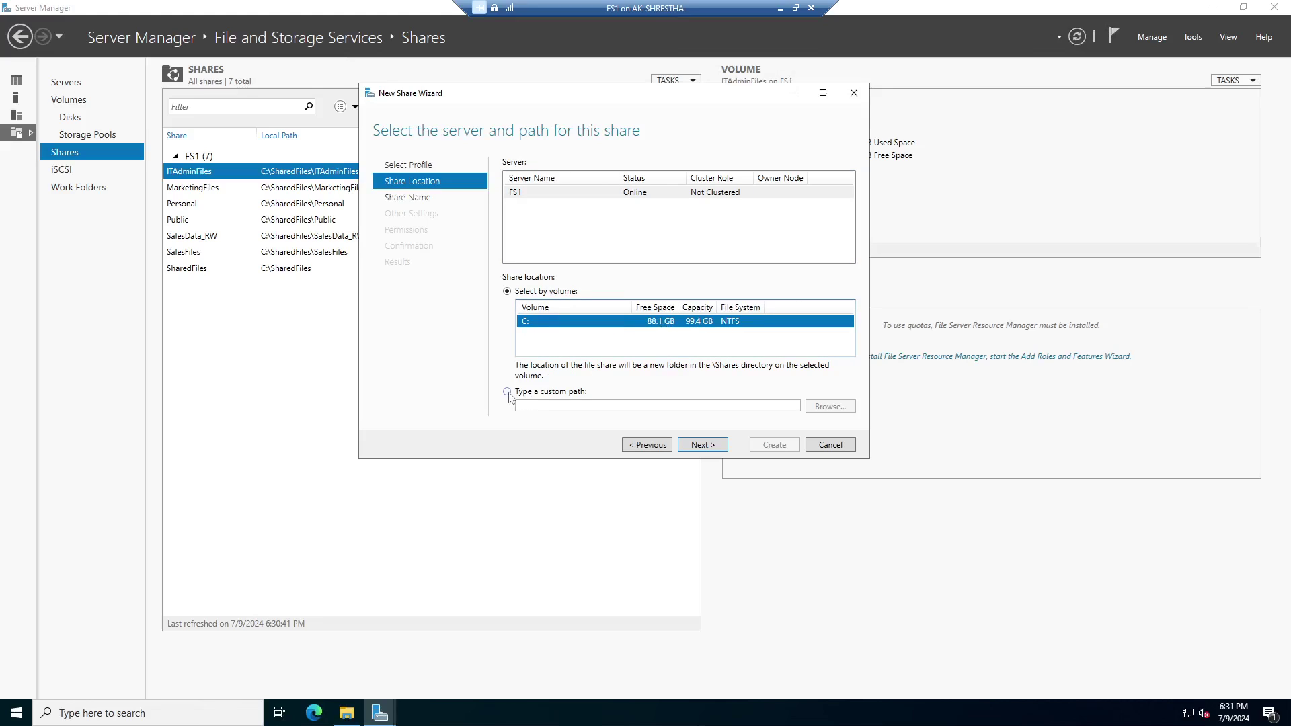
# Set the custom share path to C:\SharedFiles\PartsData_RW and continue to share naming.
pyautogui.click(532, 394)
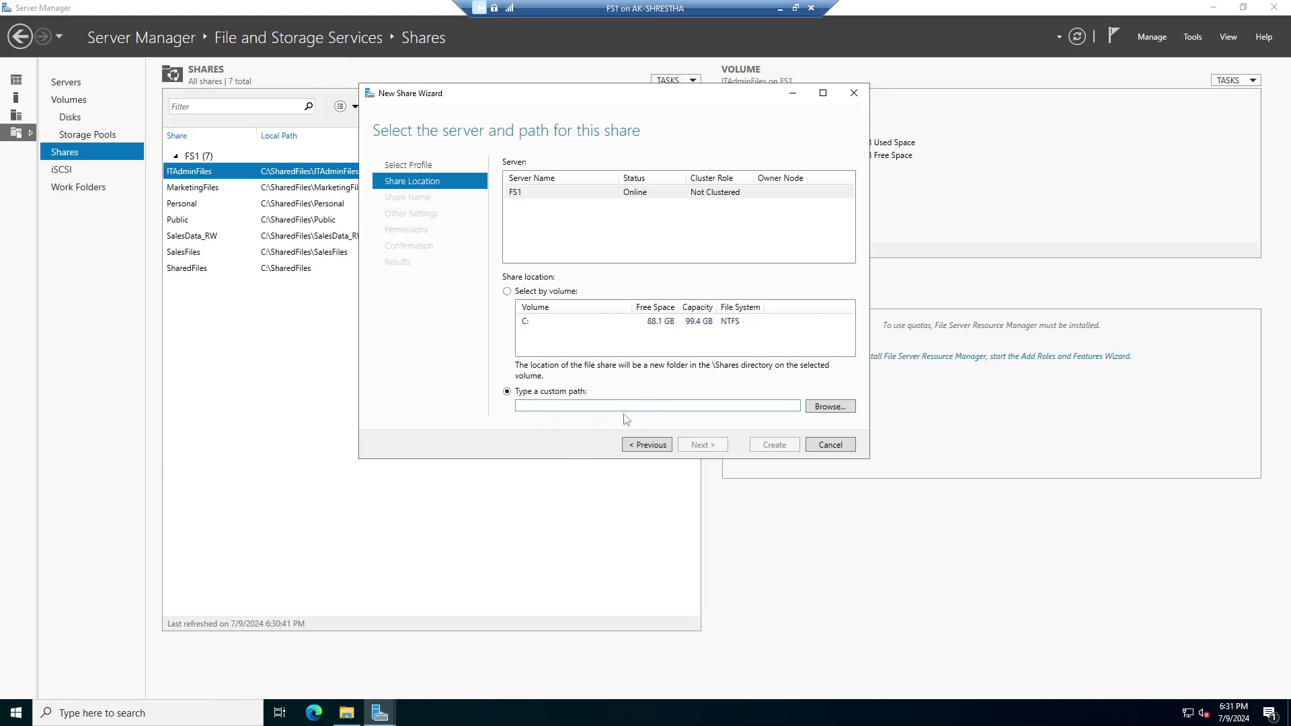
pyautogui.click(830, 407)
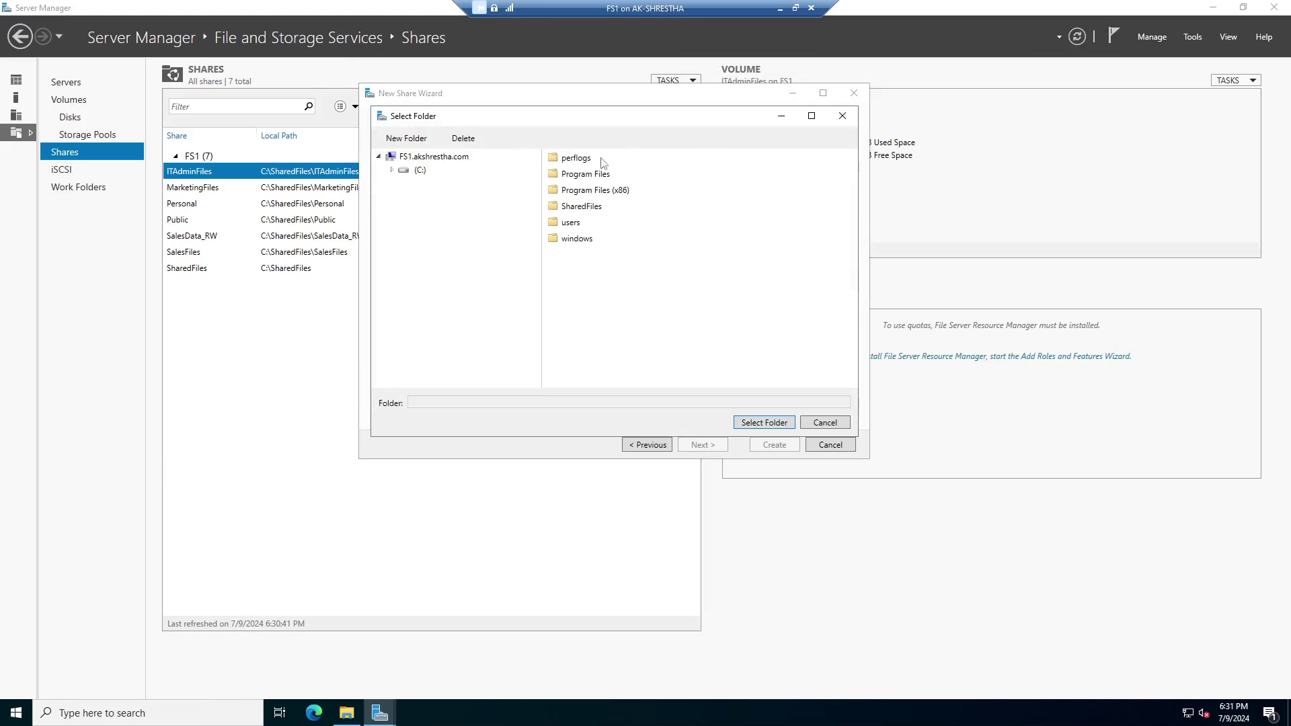
pyautogui.click(393, 171)
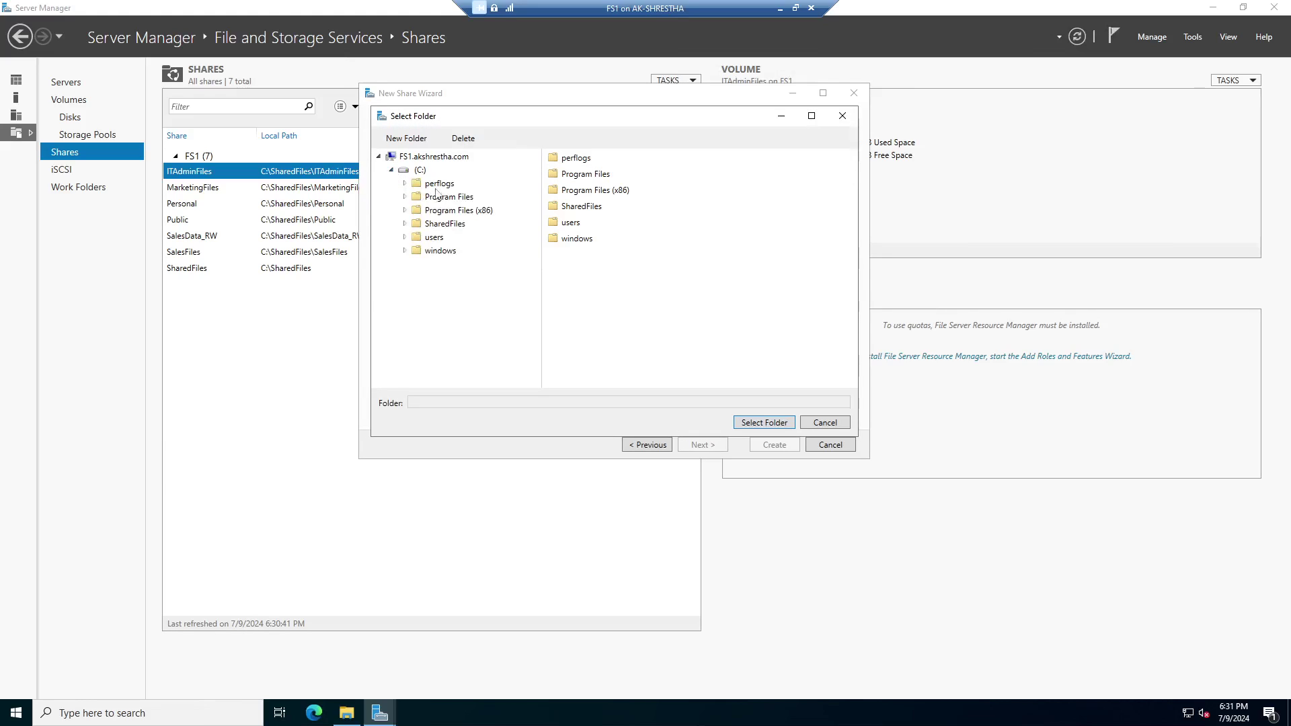
pyautogui.click(438, 226)
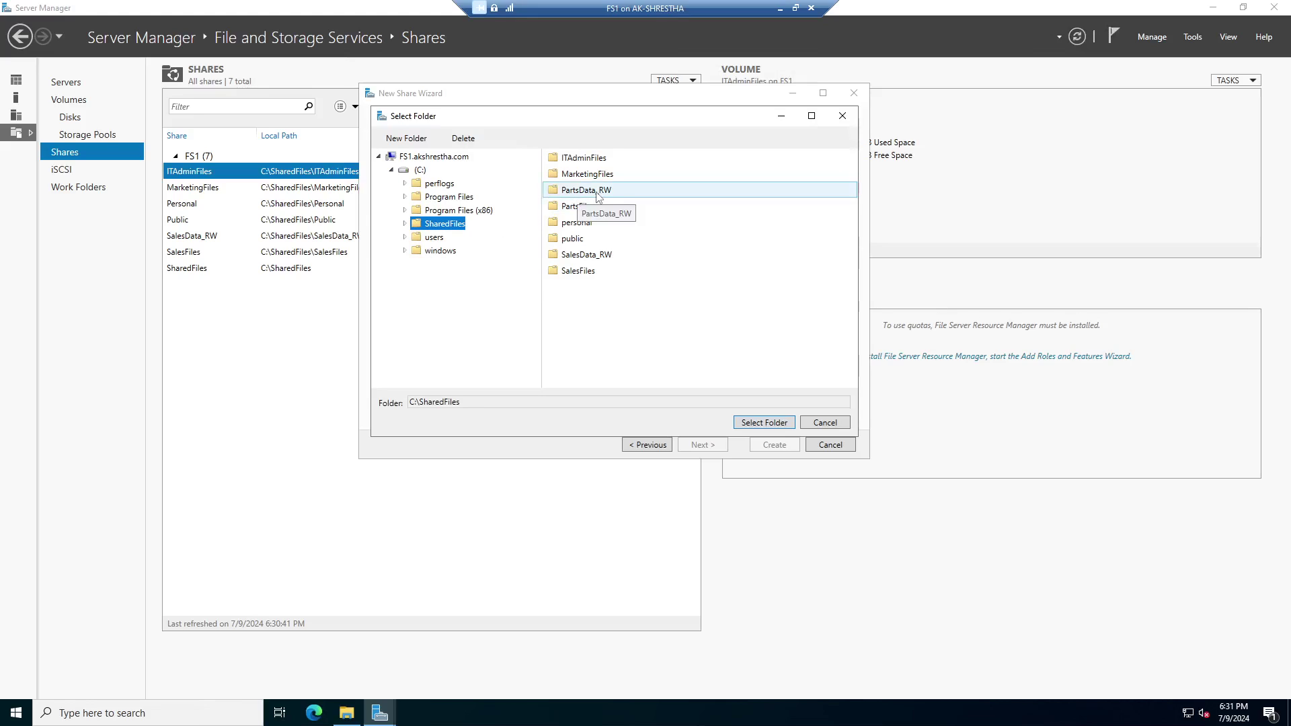
pyautogui.click(600, 194)
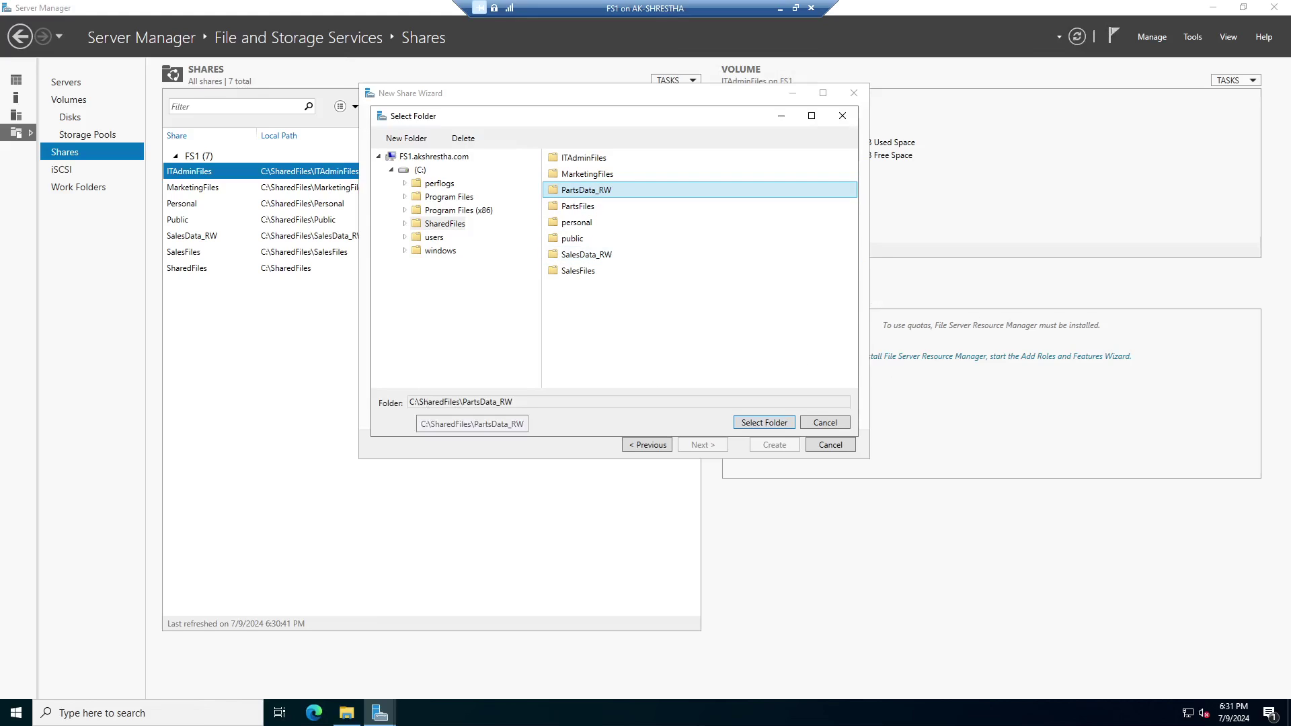
pyautogui.press('Tab')
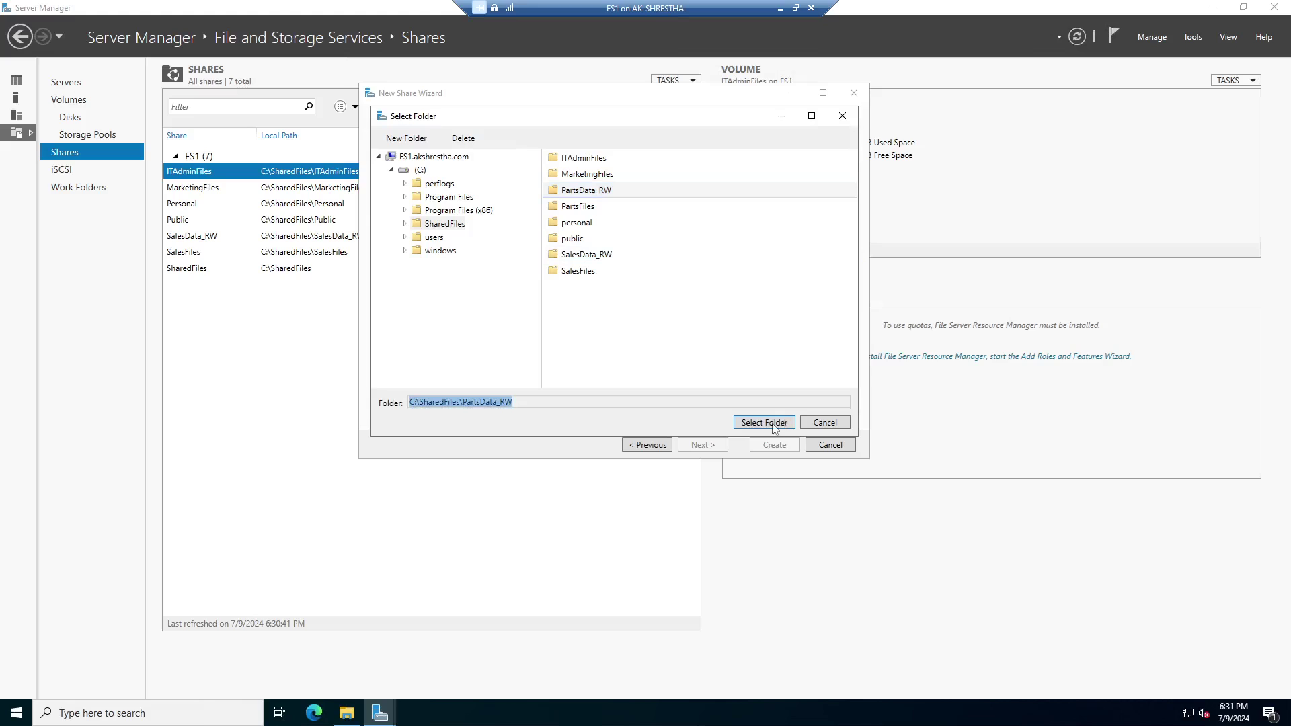
pyautogui.click(766, 423)
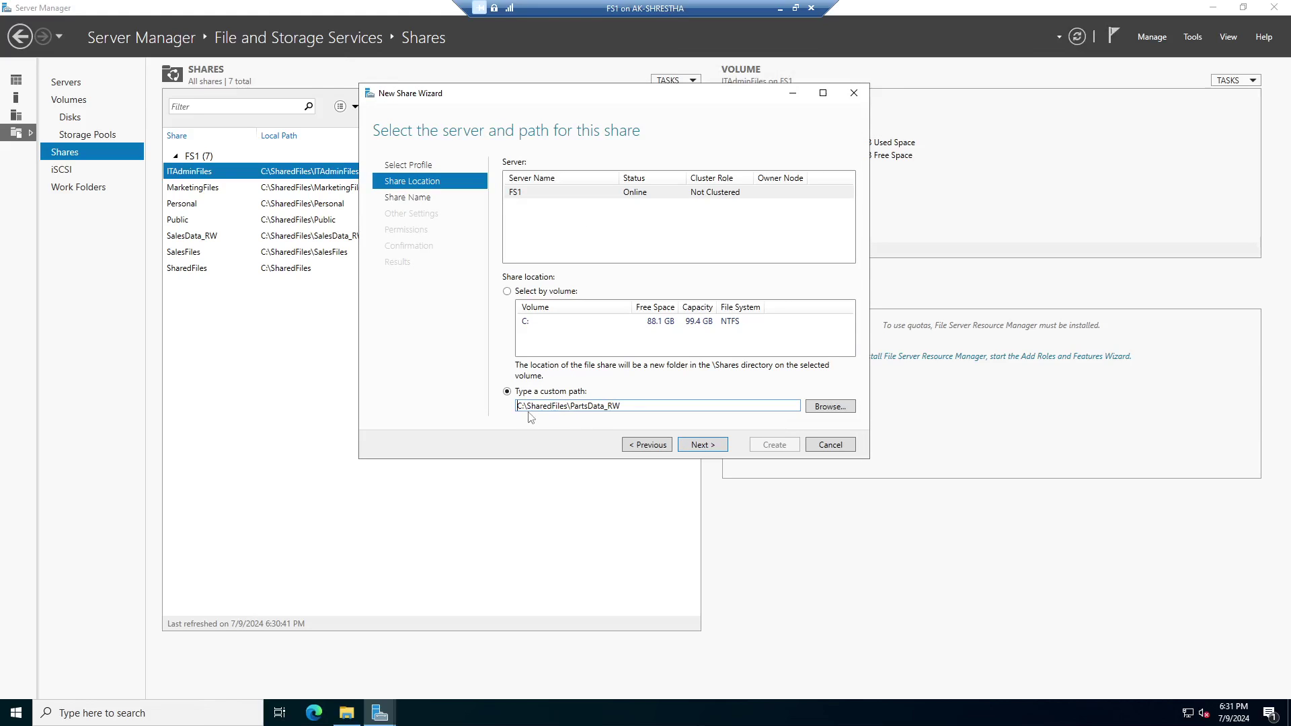
pyautogui.click(703, 445)
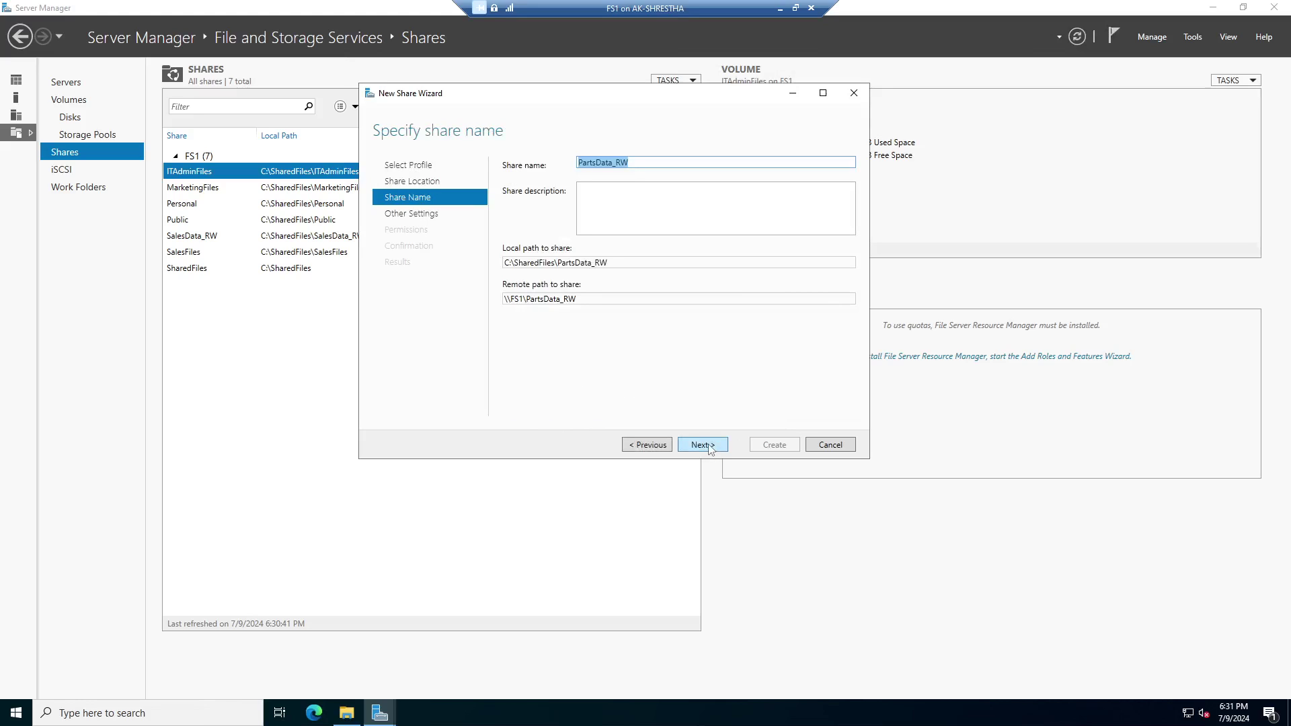
# Copy the share name PartsData_RW into the description and advance to the permissions step.
pyautogui.rightClick(620, 166)
pyautogui.click(635, 183)
pyautogui.click(636, 197)
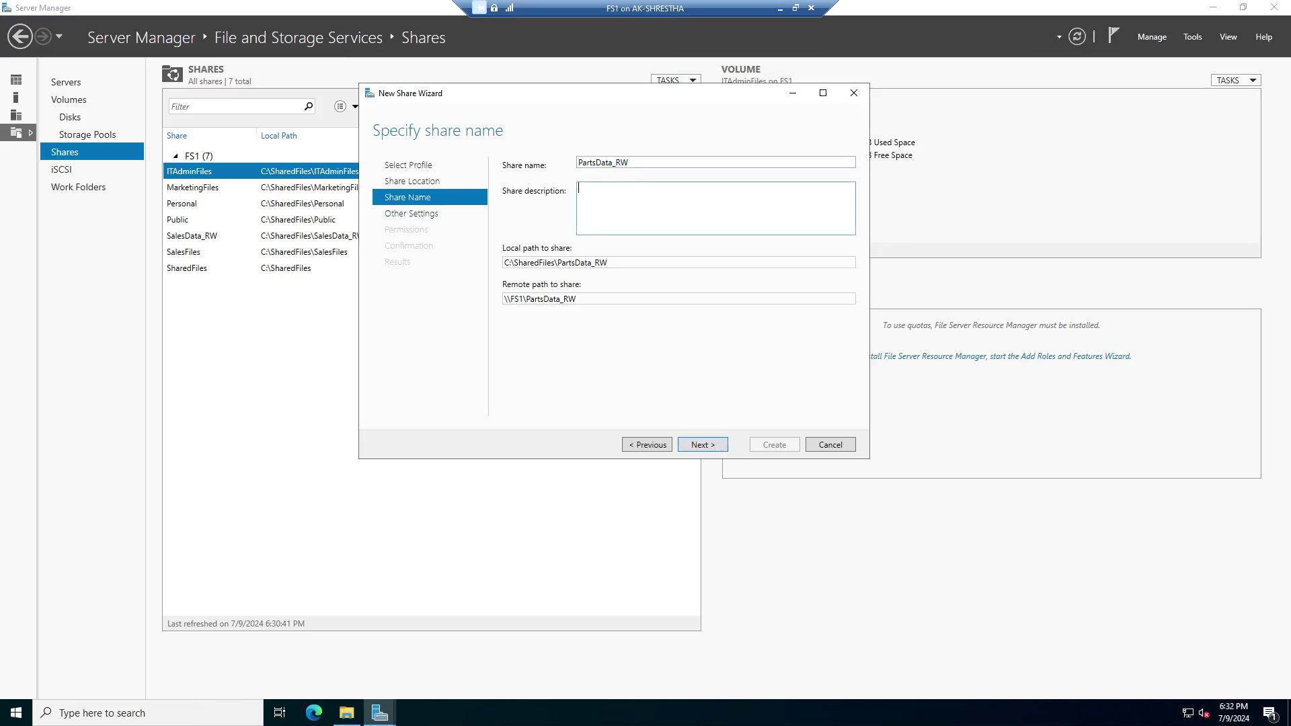
pyautogui.hotkey('ctrl', 'v')
pyautogui.click(714, 449)
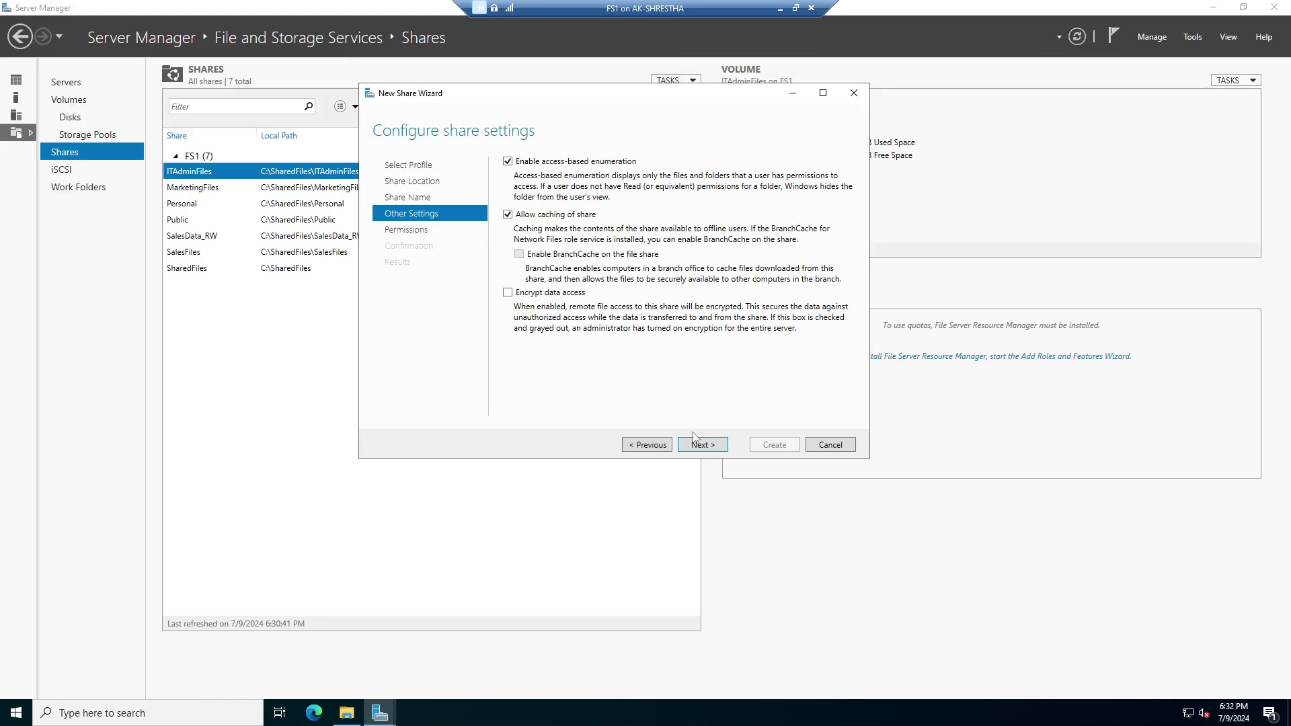
pyautogui.click(703, 446)
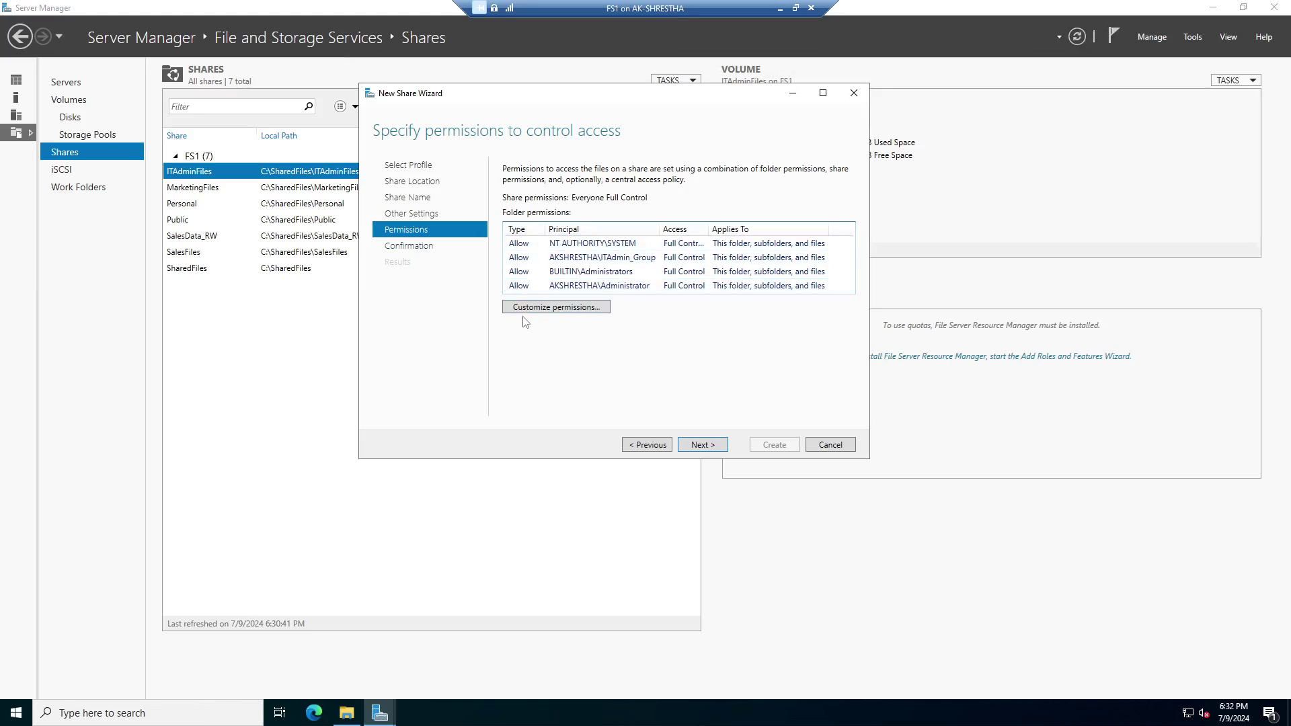
# Disable inheritance on PartsData_RW, converting inherited permissions into explicit ones.
pyautogui.click(545, 308)
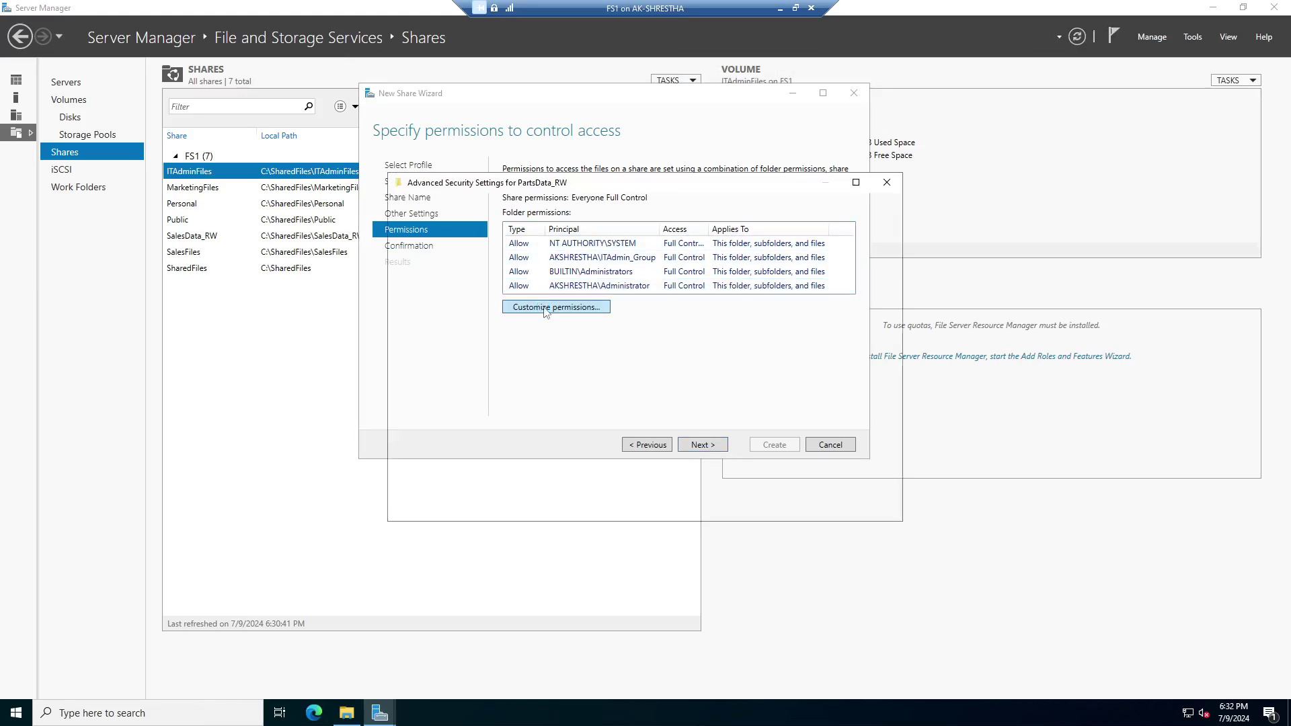
pyautogui.moveTo(602, 193); pyautogui.dragTo(633, 136)
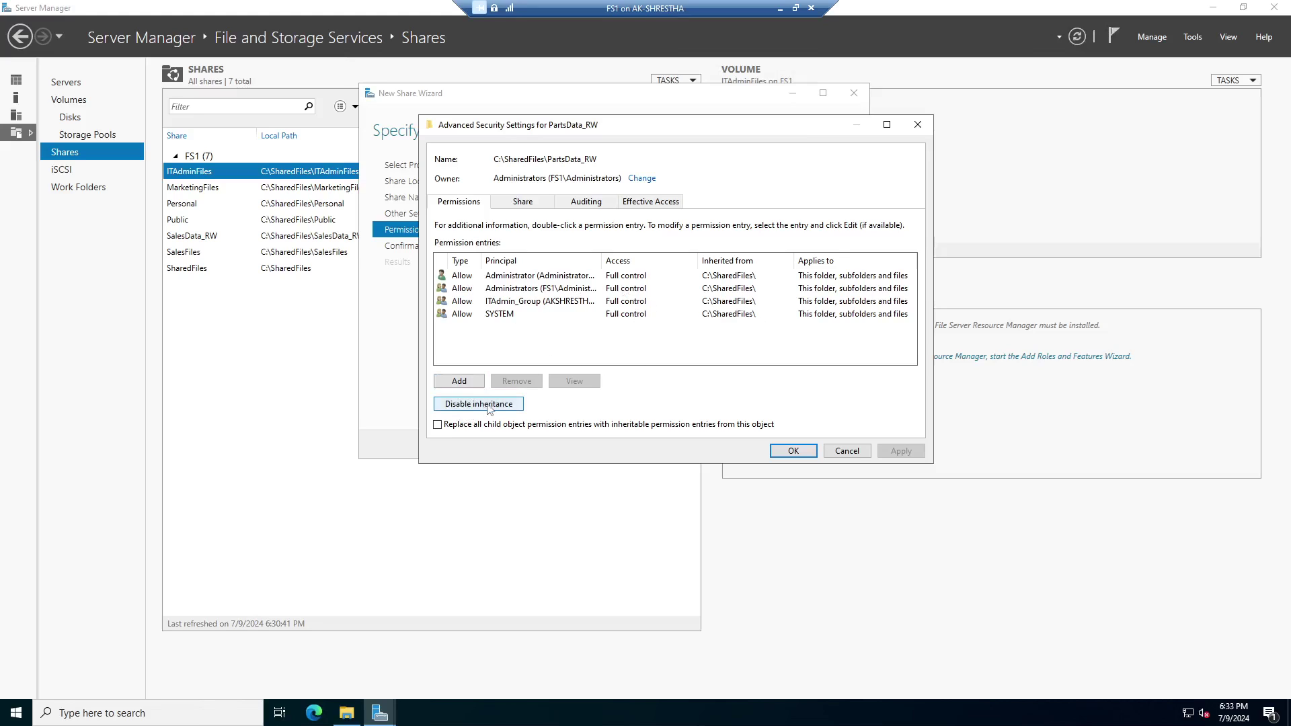
pyautogui.click(489, 406)
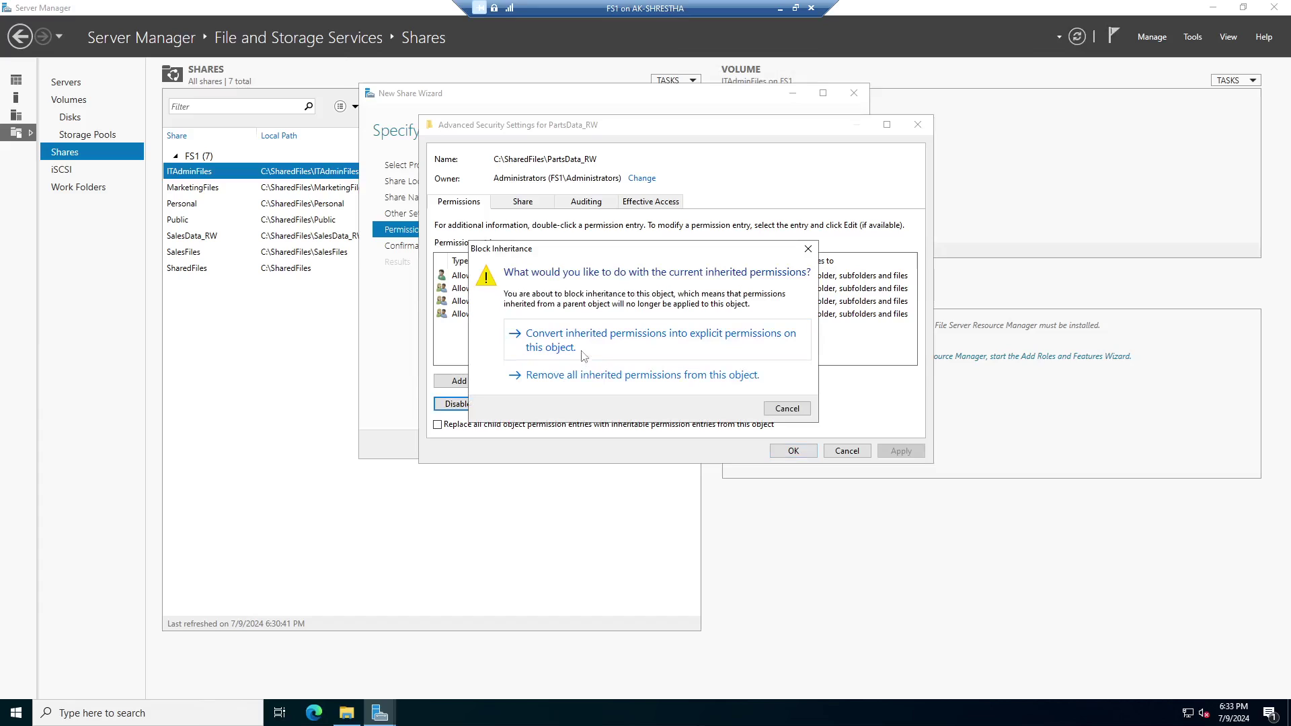
pyautogui.click(585, 346)
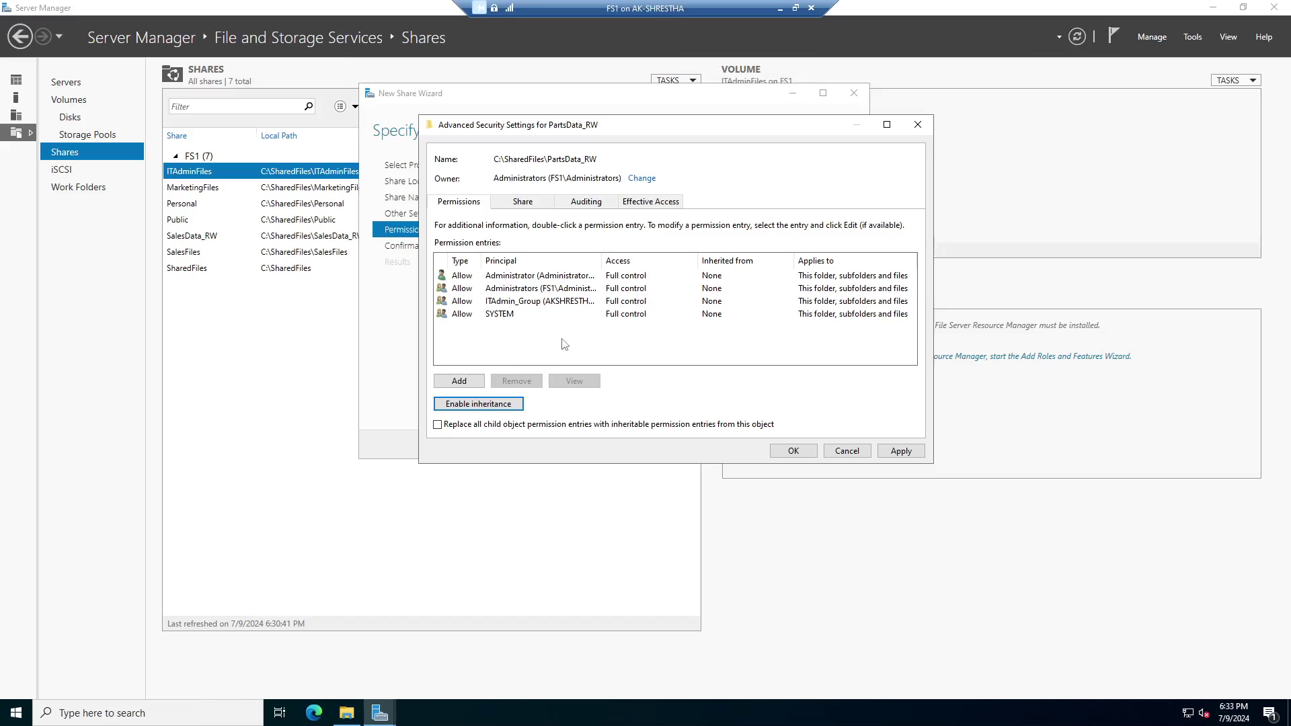
# Remove ITAdmin_Group from the PartsData_RW folder permissions.
pyautogui.click(500, 316)
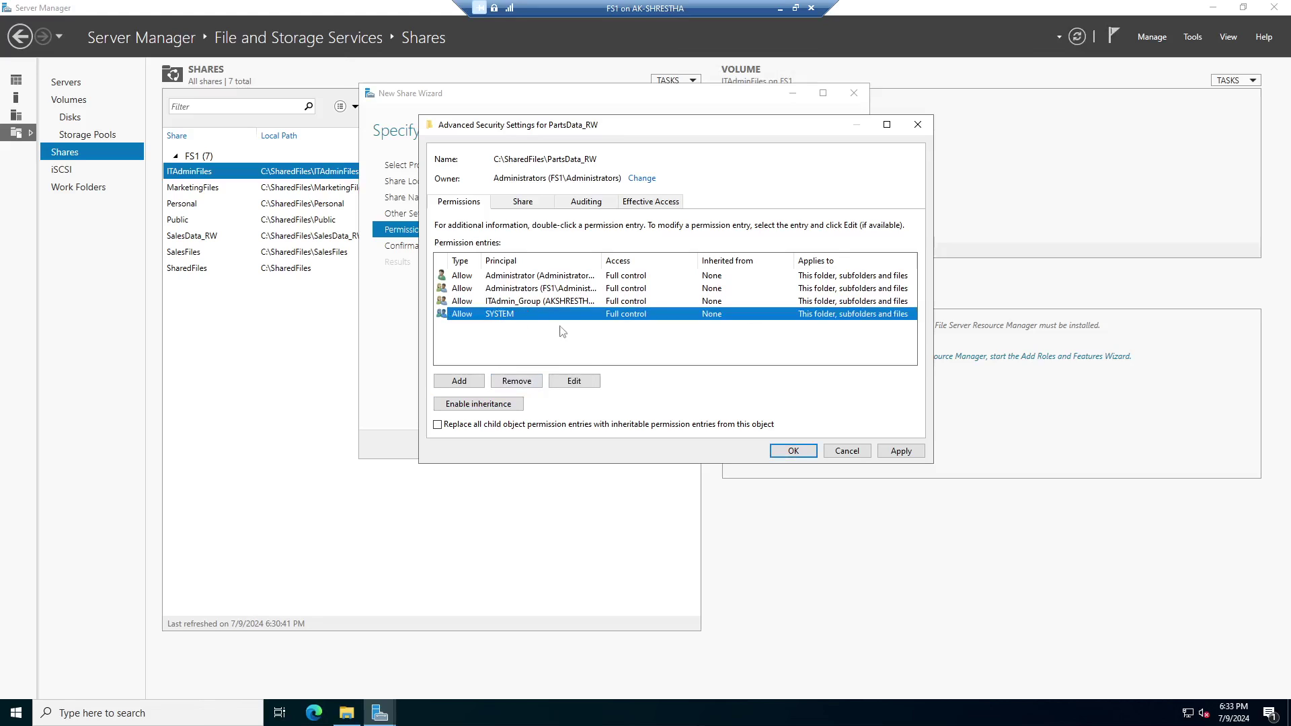
pyautogui.click(514, 303)
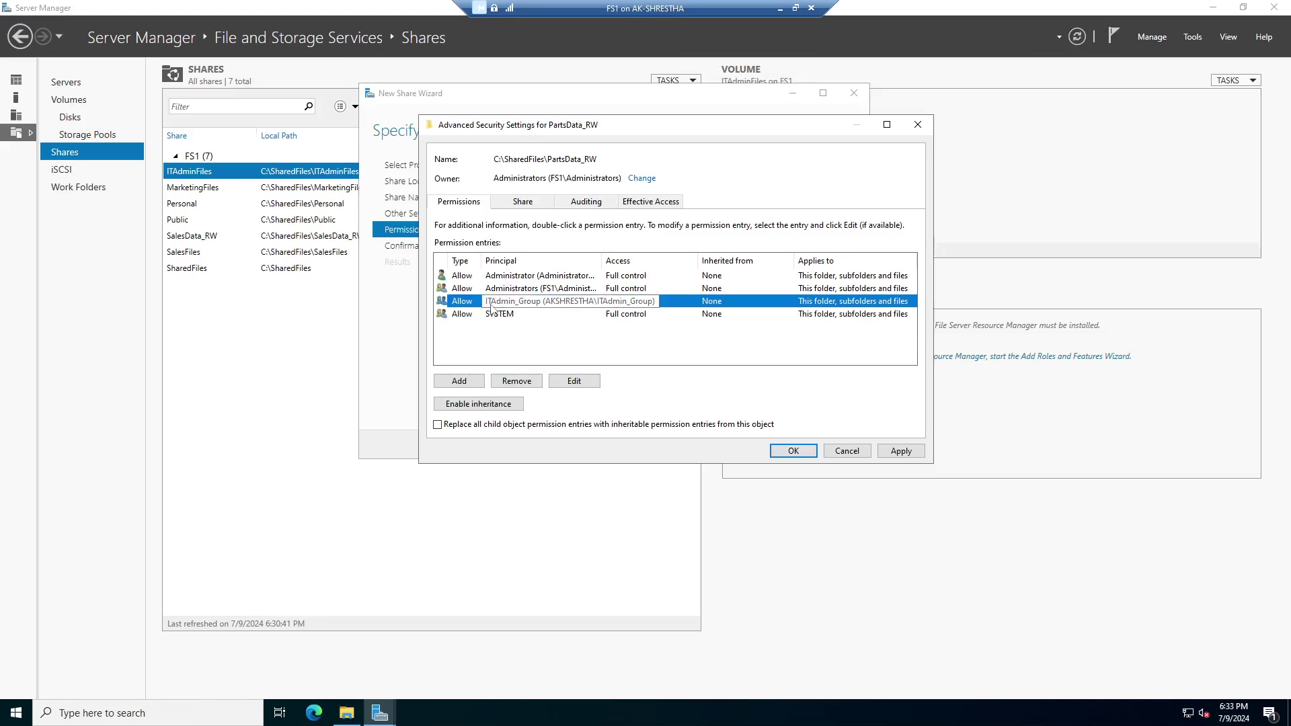
pyautogui.click(517, 381)
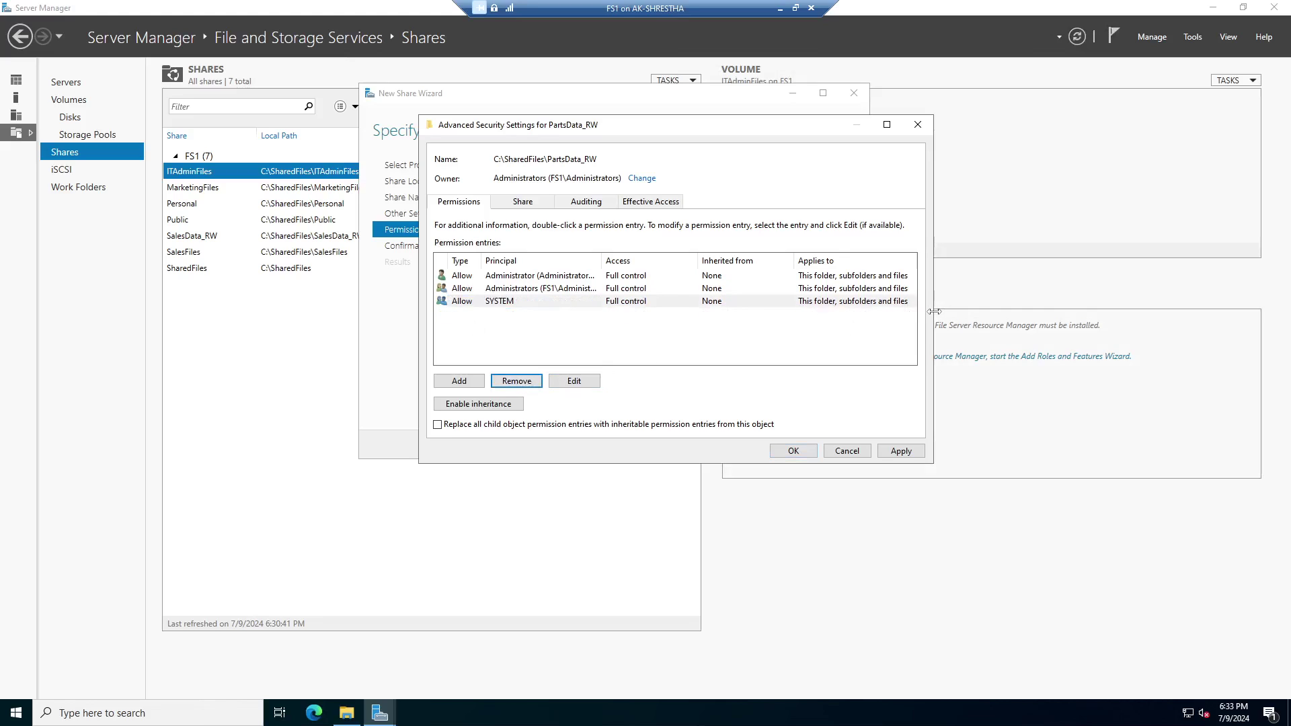
pyautogui.moveTo(933, 306); pyautogui.dragTo(1089, 313)
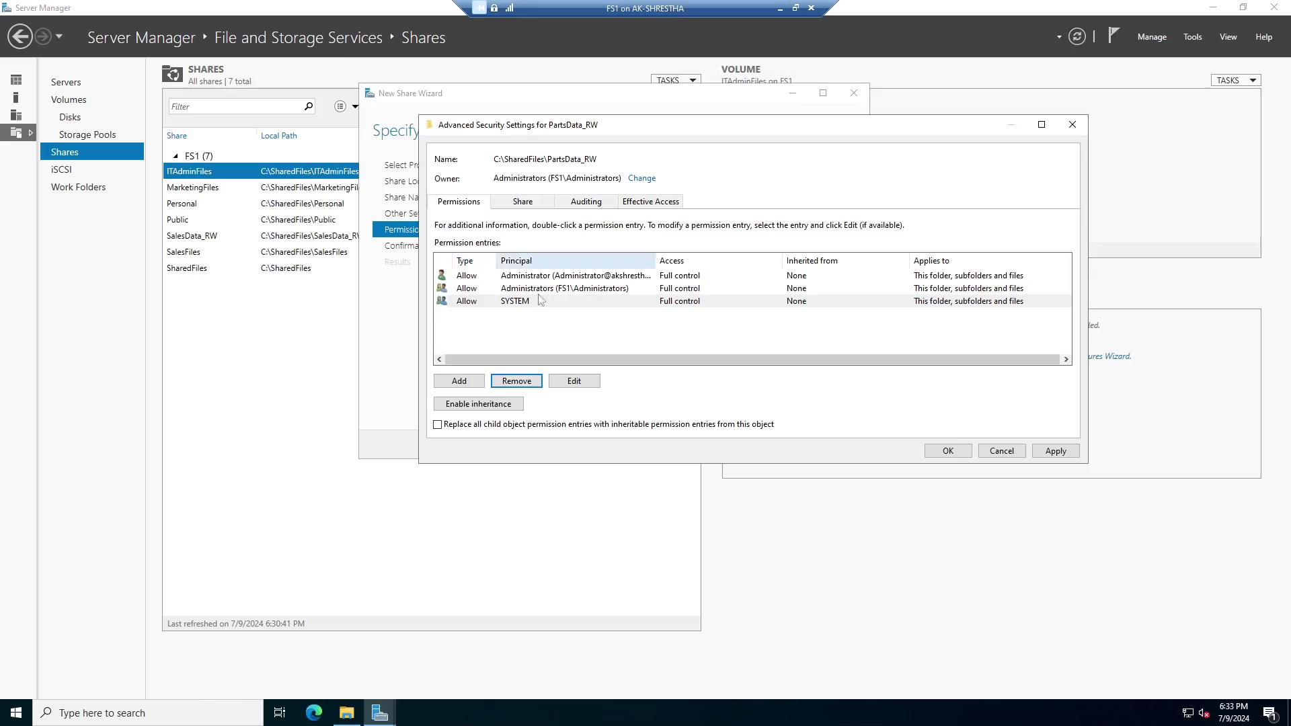
# Add a new permission entry and search for principals matching 'pa'.
pyautogui.click(460, 381)
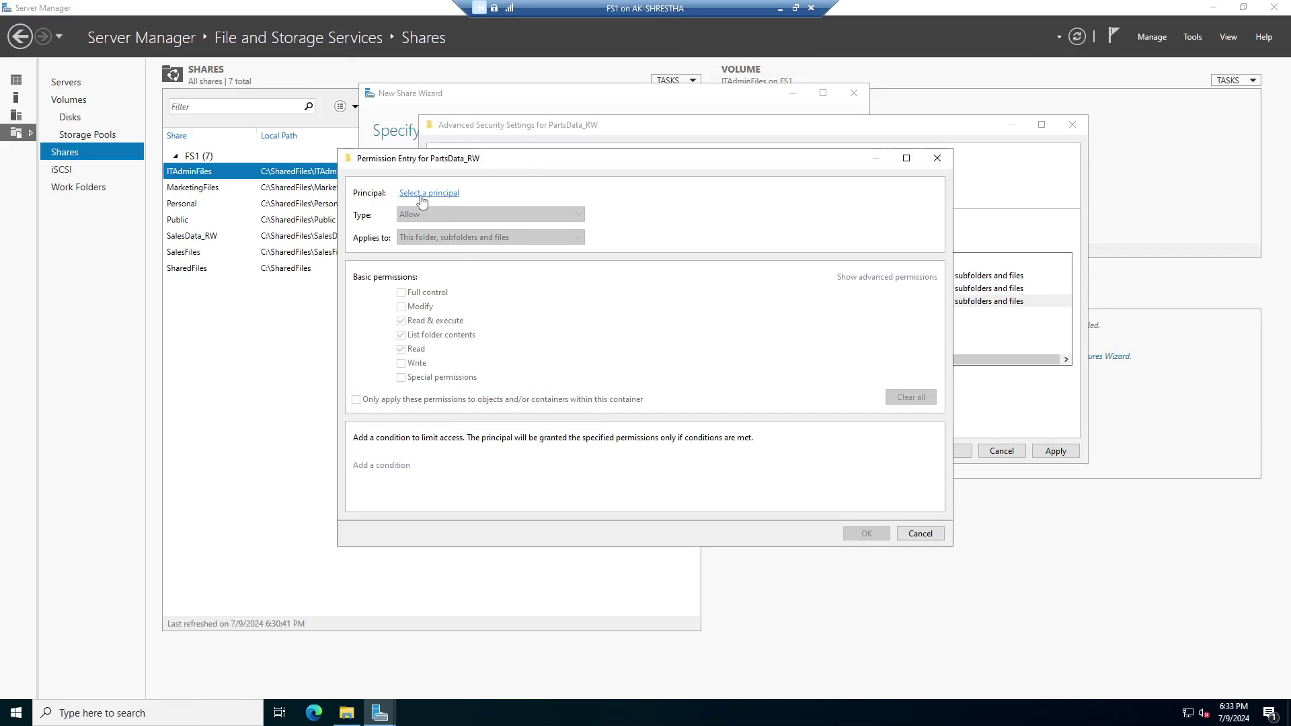
pyautogui.click(444, 201)
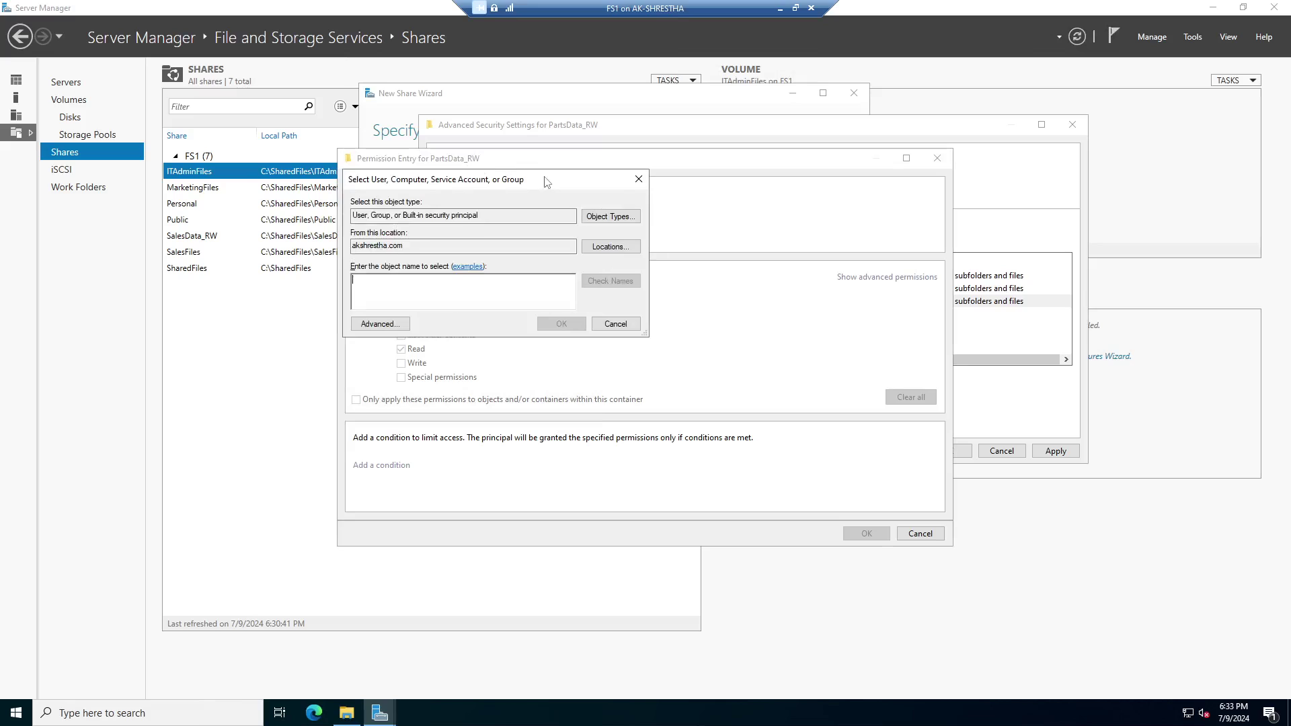
pyautogui.moveTo(546, 183); pyautogui.dragTo(678, 215)
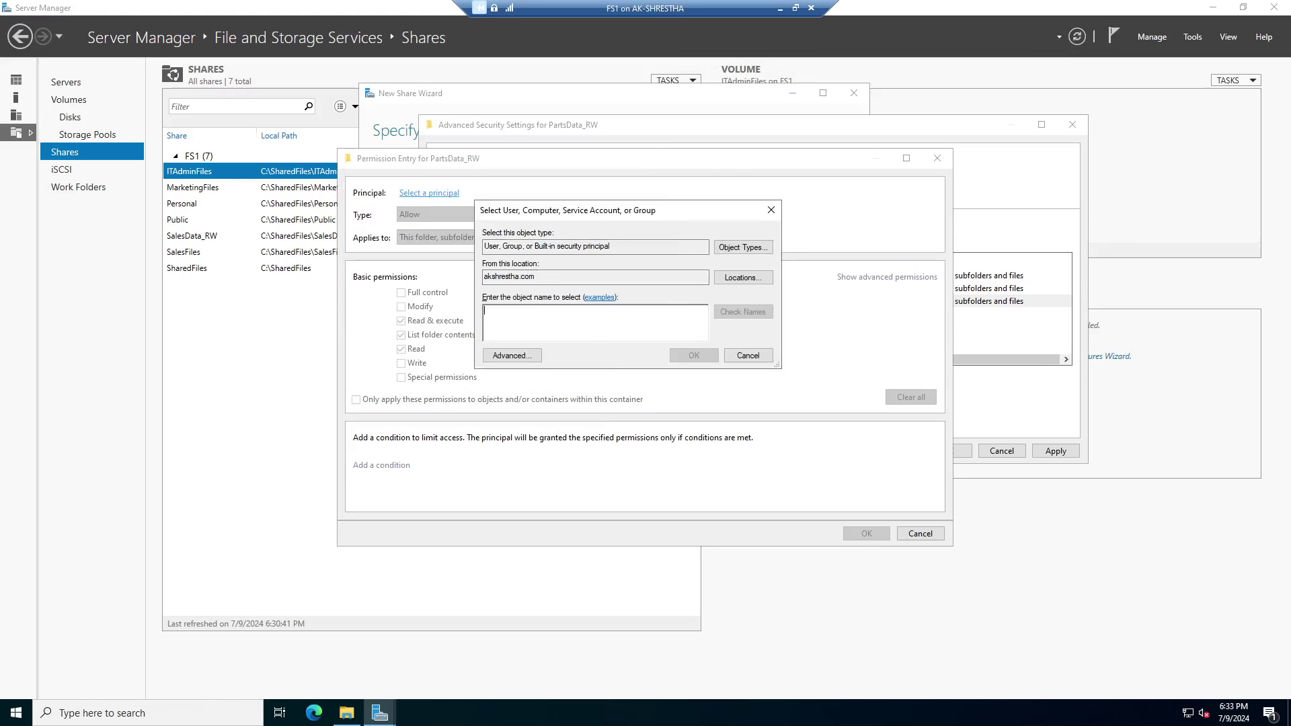
pyautogui.write('parts')
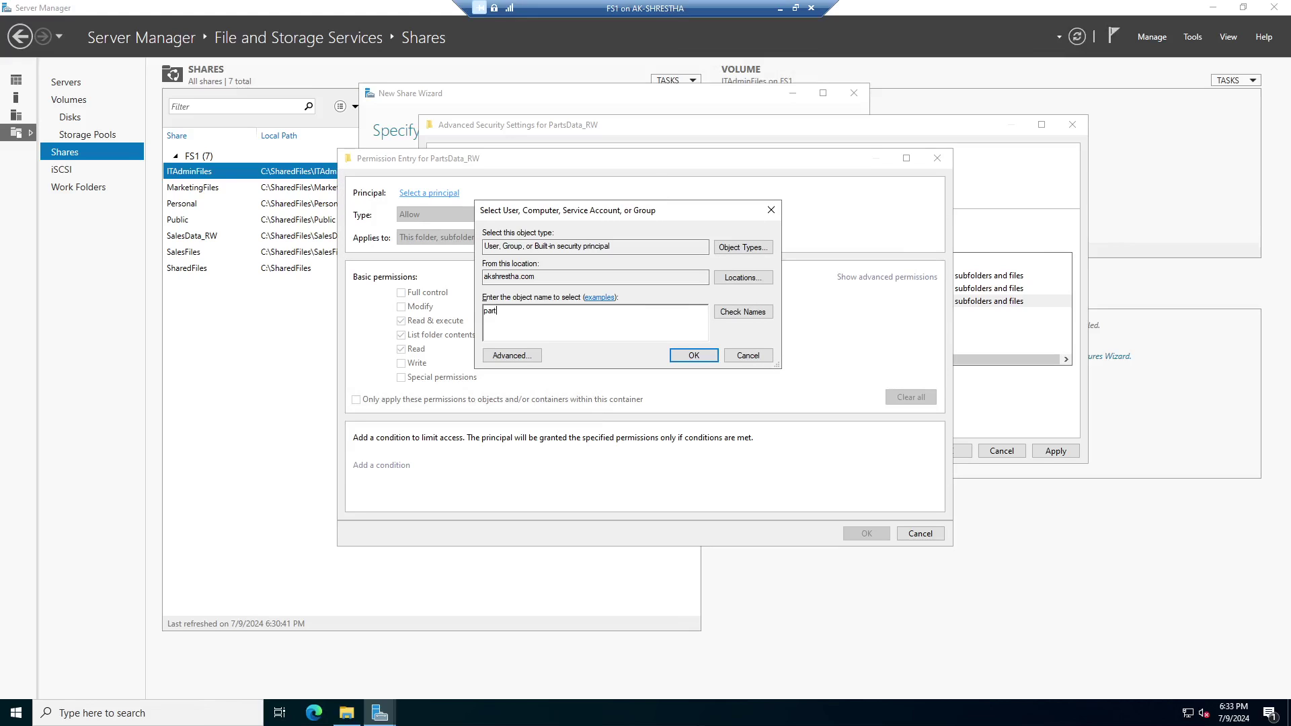
pyautogui.click(727, 312)
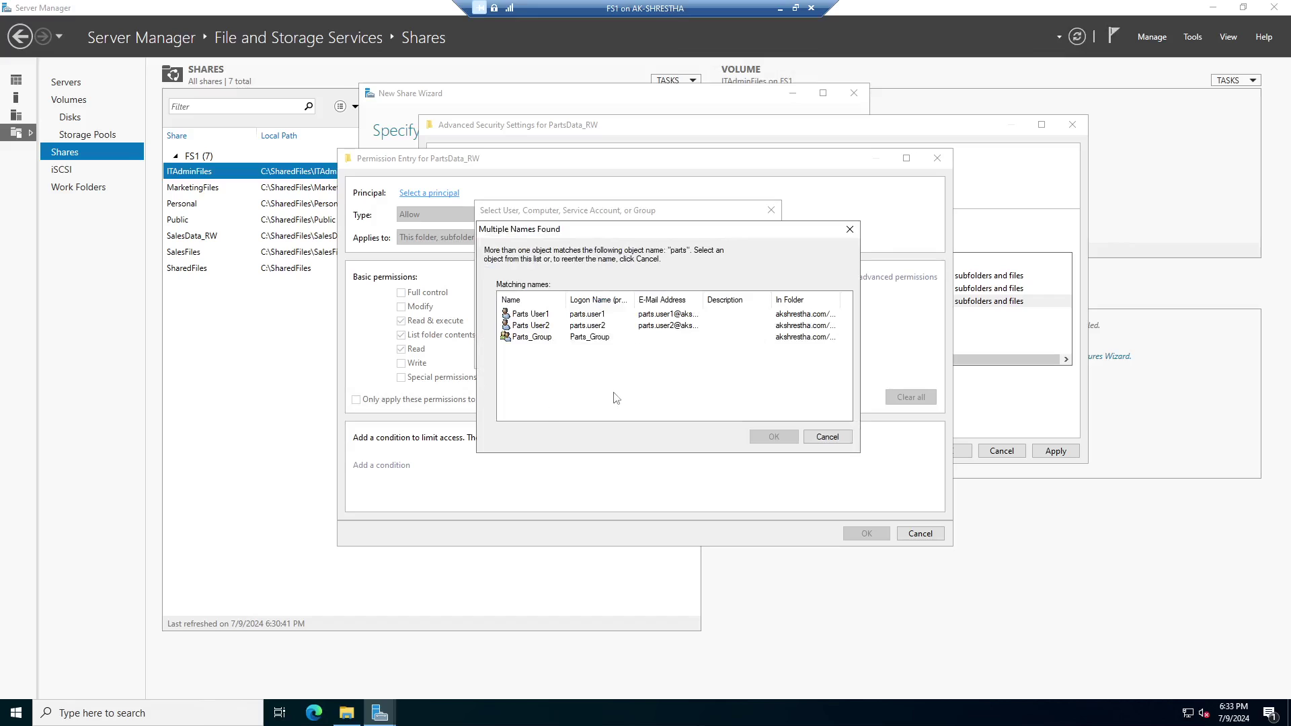
# Choose Parts_Group from the matching names as the entry's principal.
pyautogui.click(539, 315)
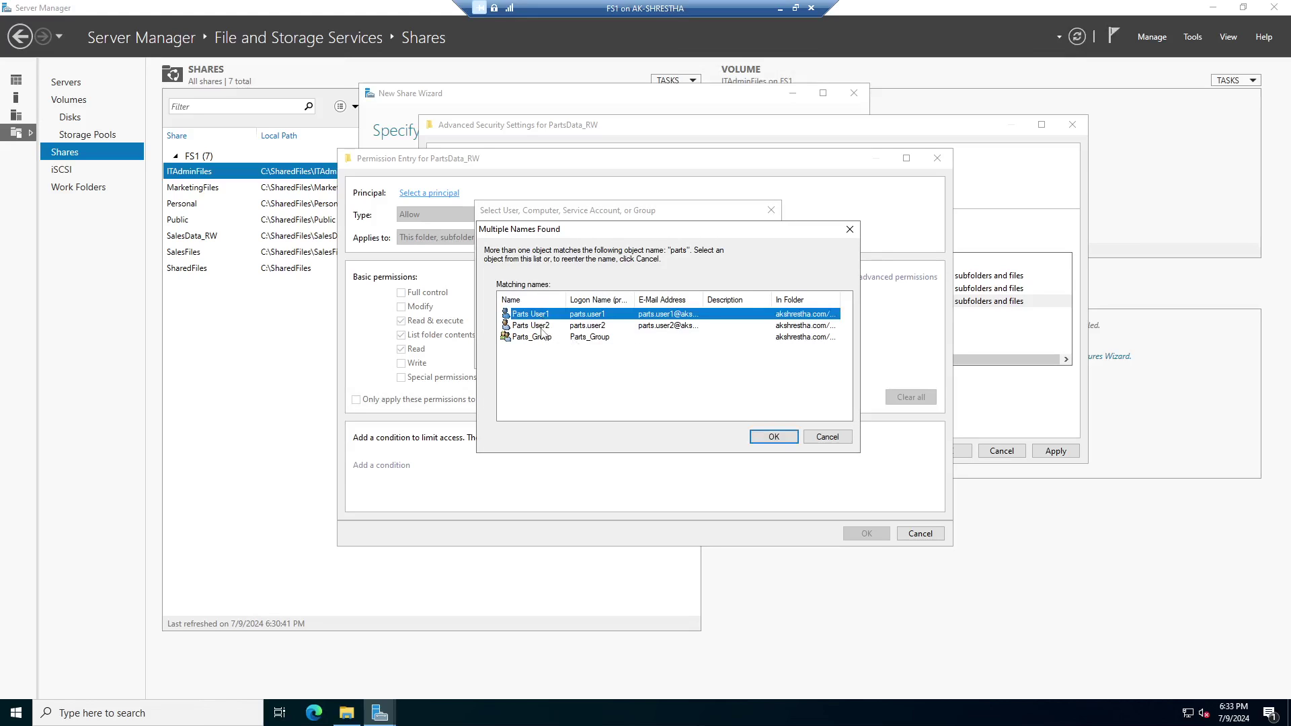
pyautogui.click(542, 326)
pyautogui.click(540, 315)
pyautogui.moveTo(567, 300); pyautogui.dragTo(612, 300)
pyautogui.click(551, 328)
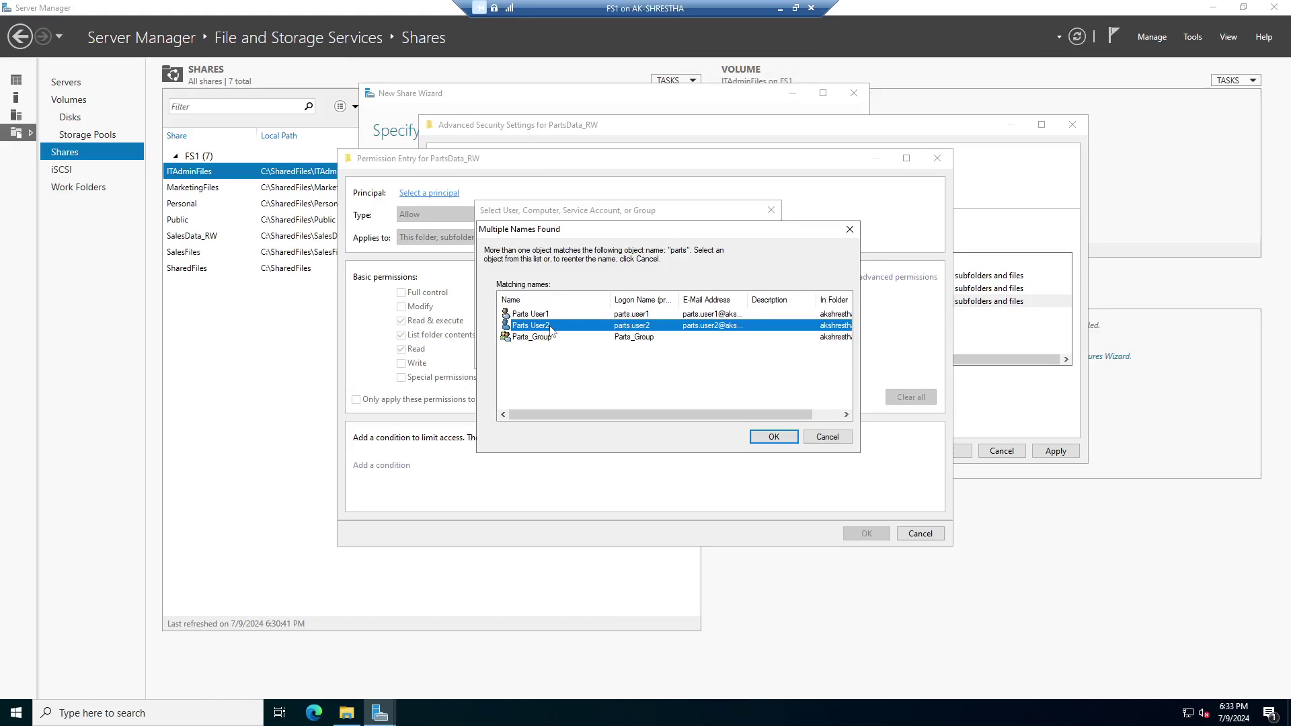
pyautogui.click(553, 338)
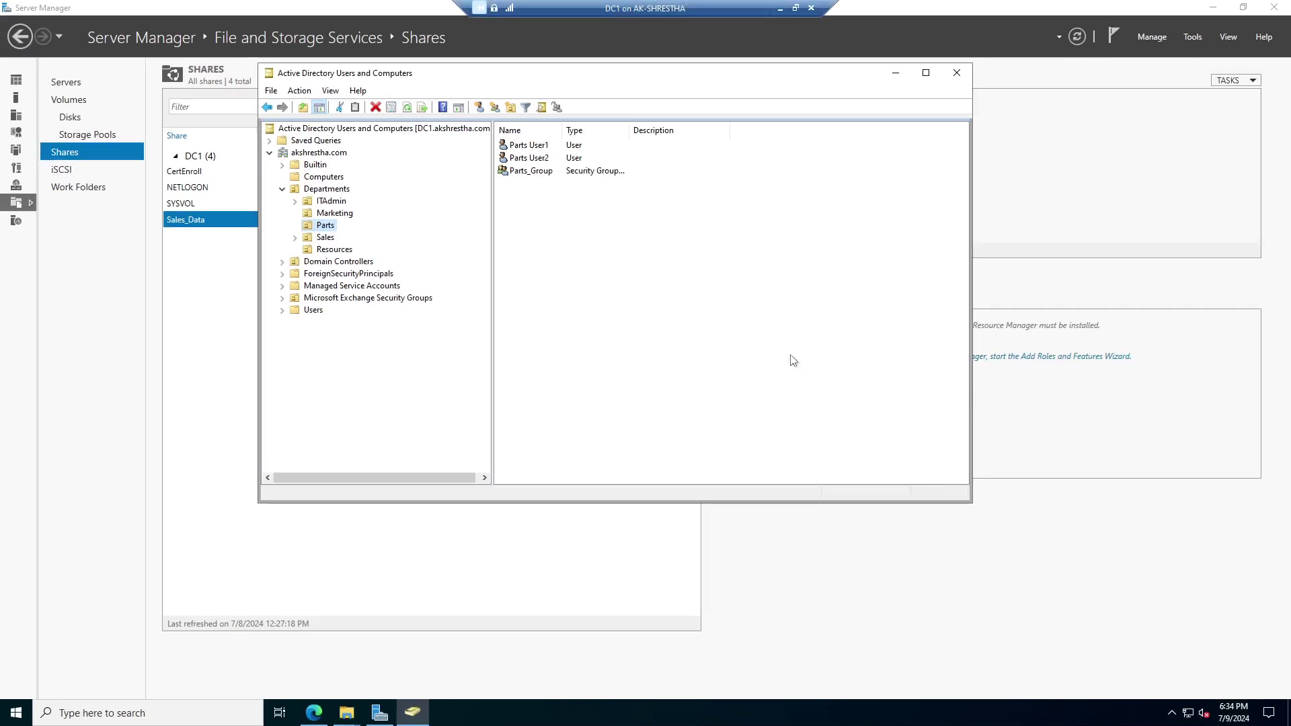
# Open Parts_Group's properties and review its members, Parts User1 and Parts User2.
pyautogui.click(552, 172)
pyautogui.doubleClick(575, 175)
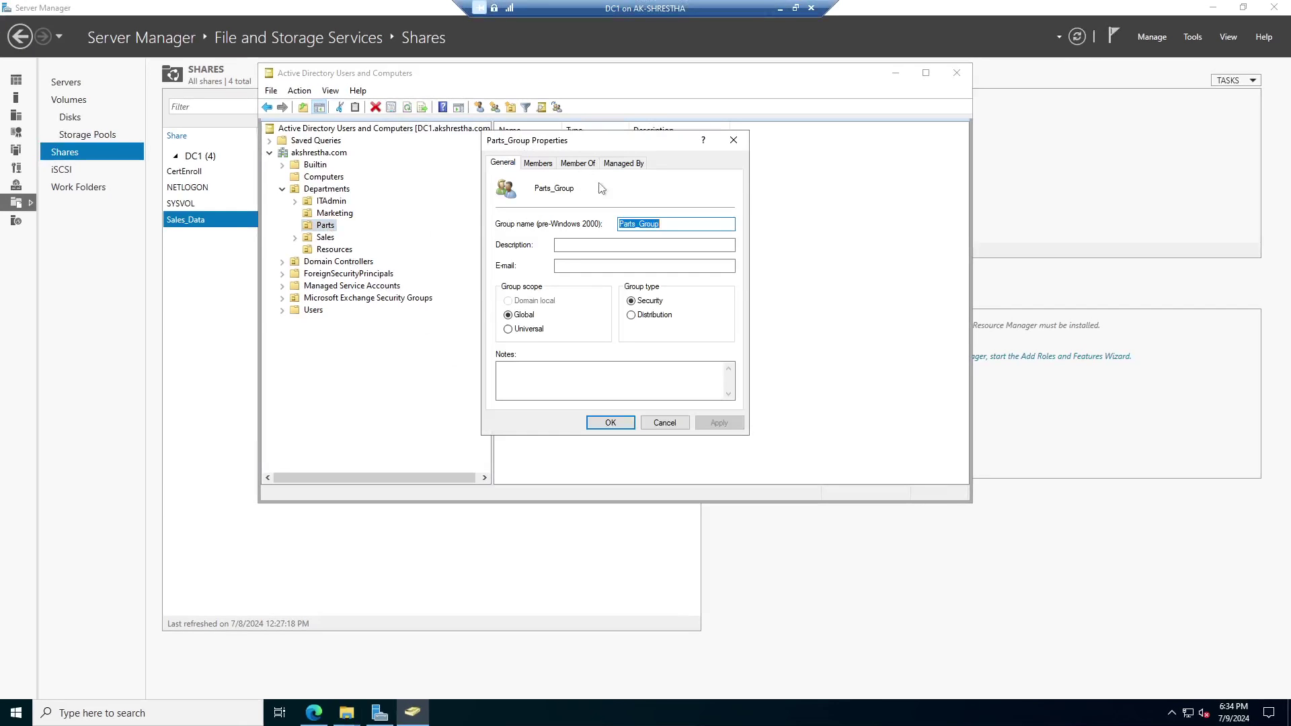
pyautogui.click(537, 165)
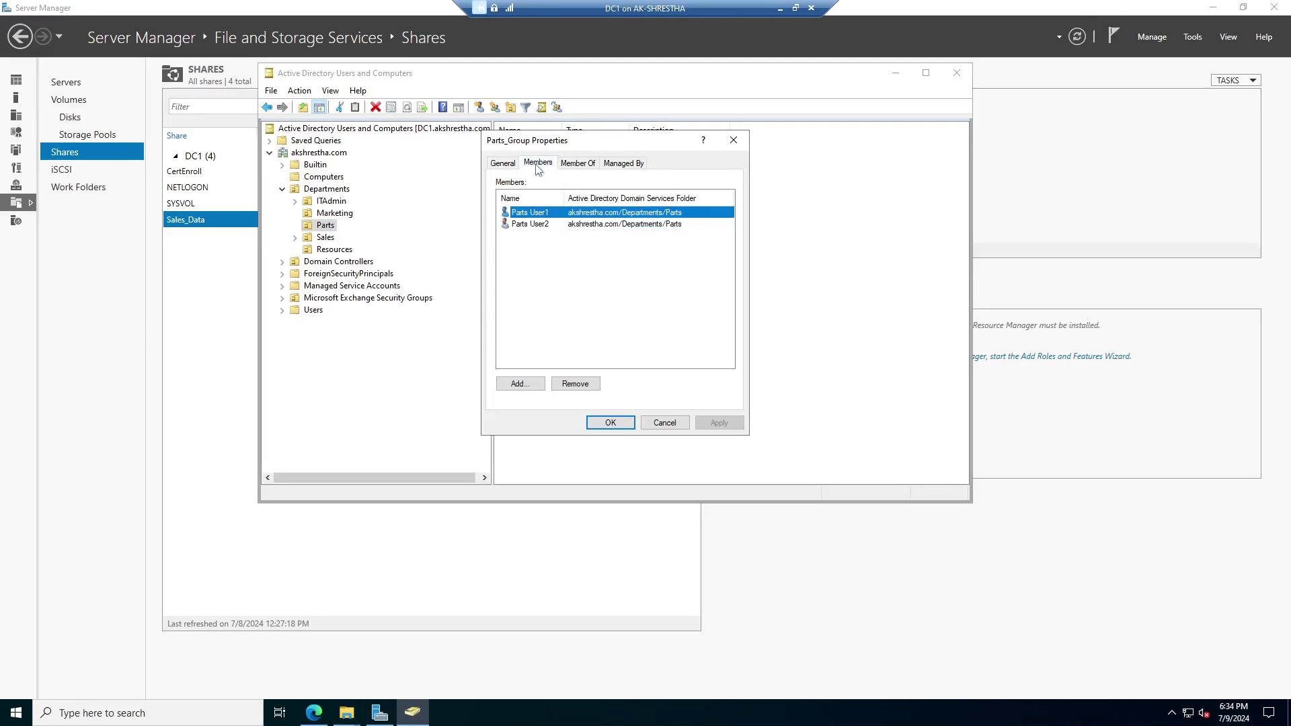
pyautogui.click(530, 224)
pyautogui.click(534, 213)
pyautogui.click(536, 225)
pyautogui.click(540, 214)
pyautogui.click(543, 225)
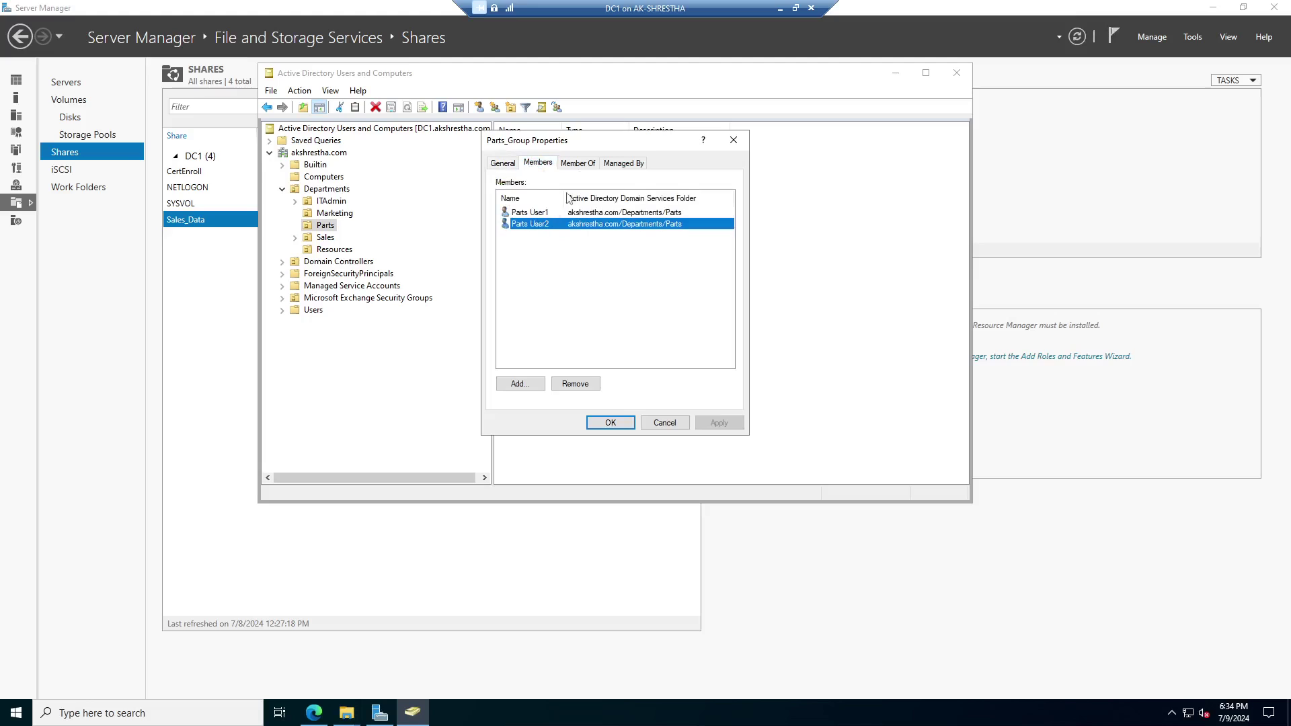
# Check that Parts_Group is a member of Domain Users, then close its properties with OK.
pyautogui.moveTo(596, 140); pyautogui.dragTo(605, 208)
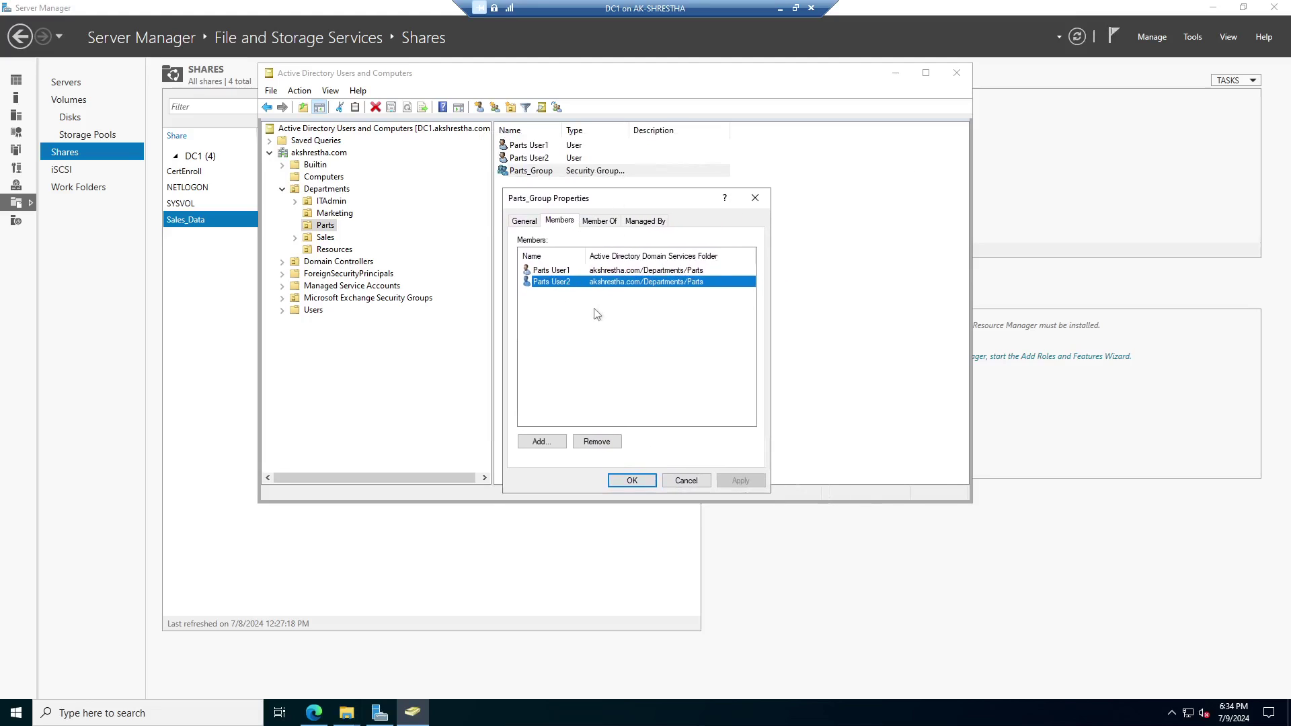
pyautogui.click(571, 271)
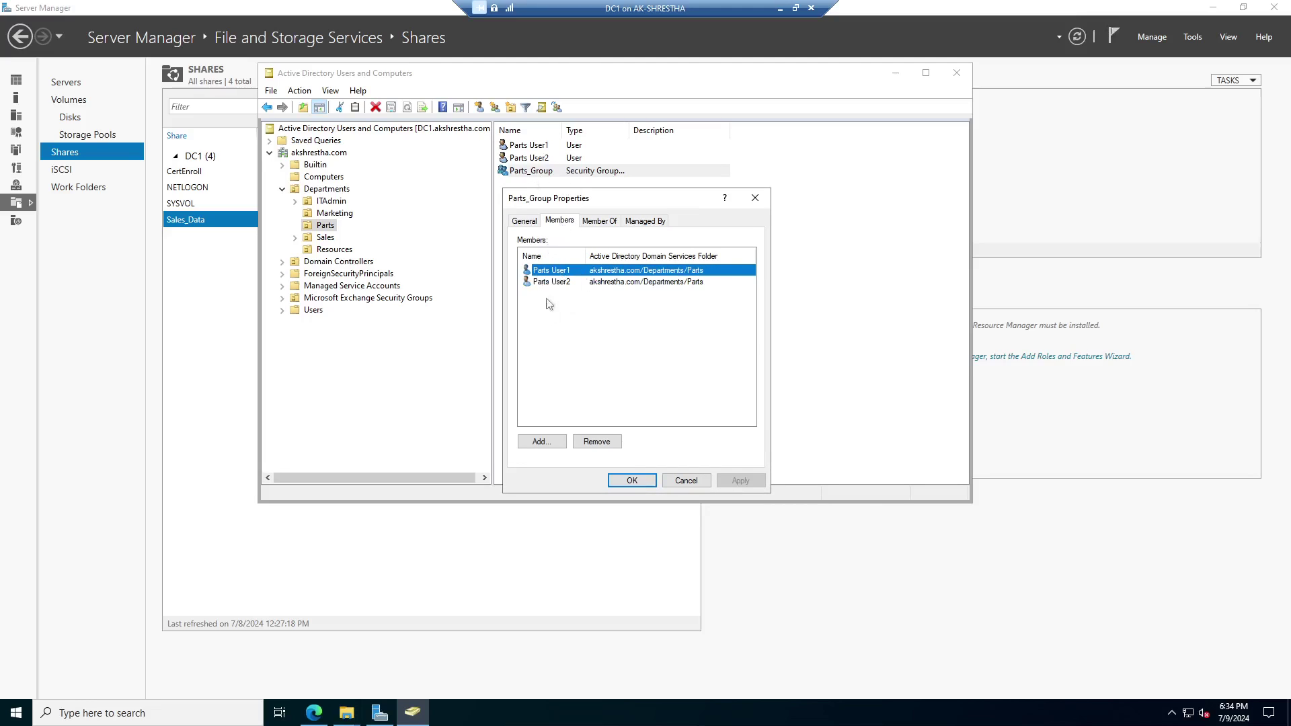
pyautogui.click(604, 226)
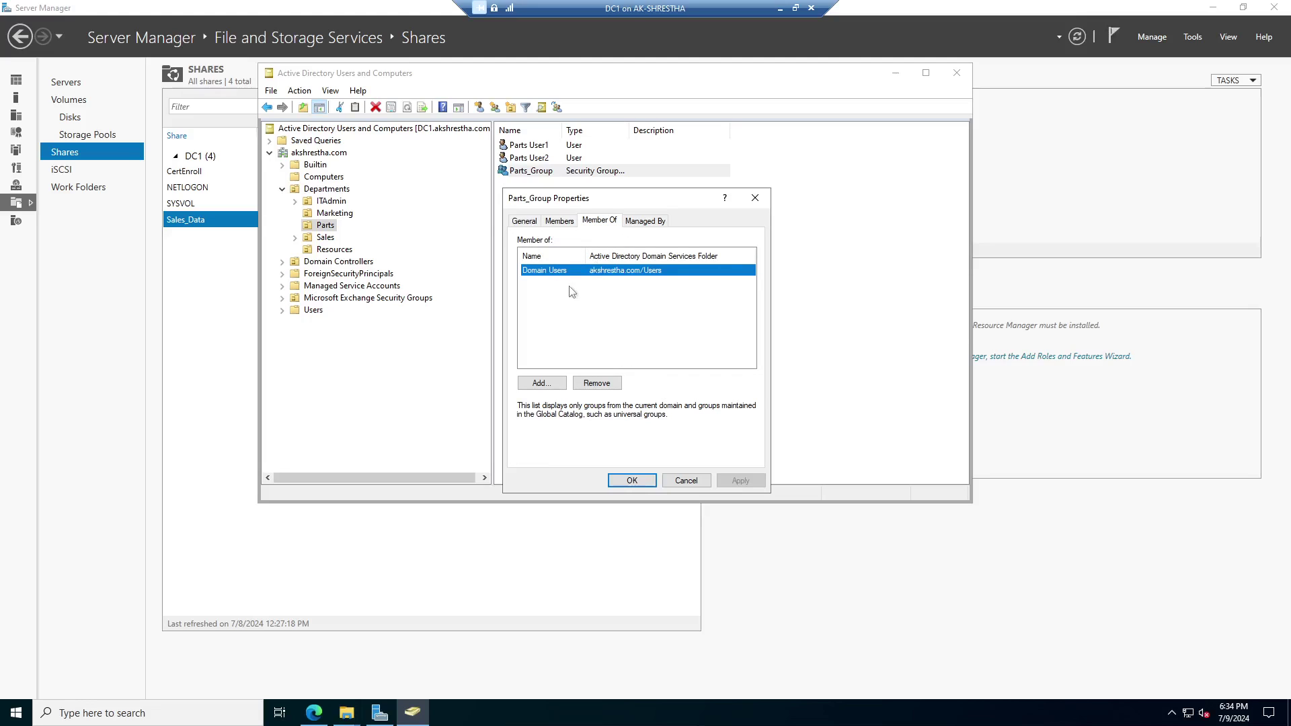
pyautogui.click(642, 481)
# Back on FS1, choose Parts_Group from the Multiple Names Found list.
pyautogui.click(781, 9)
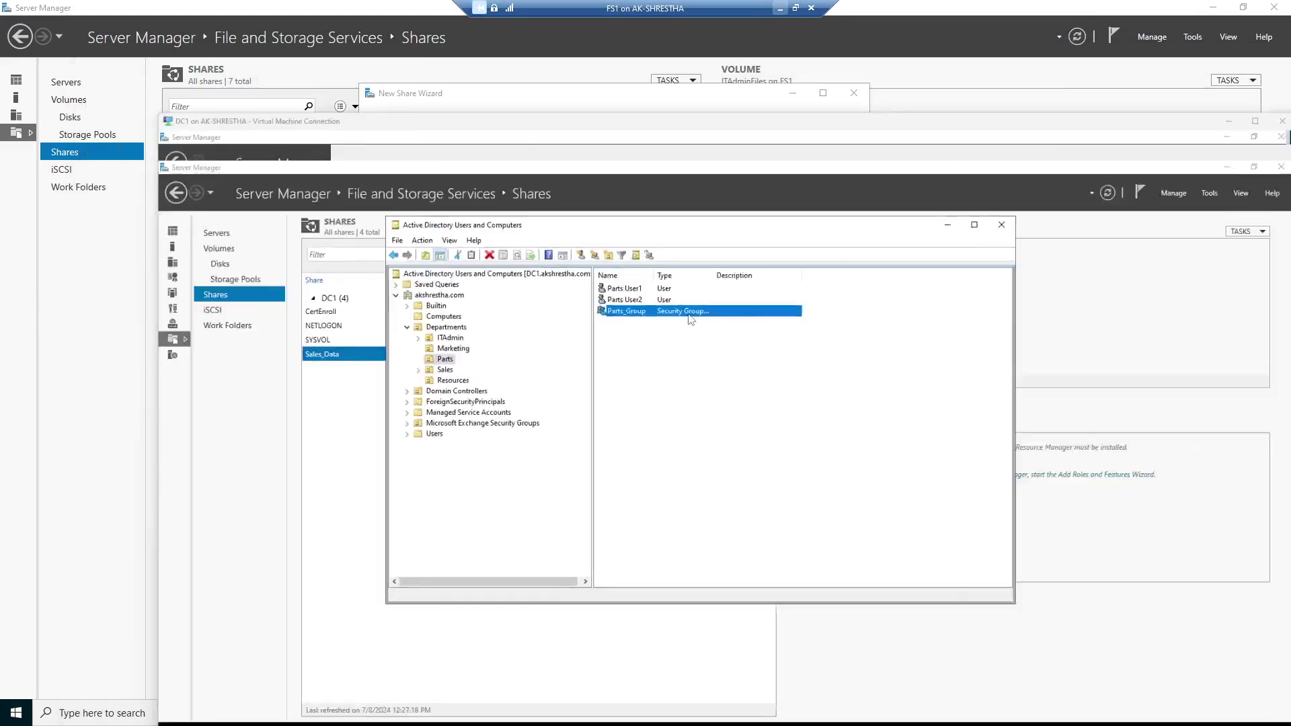
pyautogui.click(543, 327)
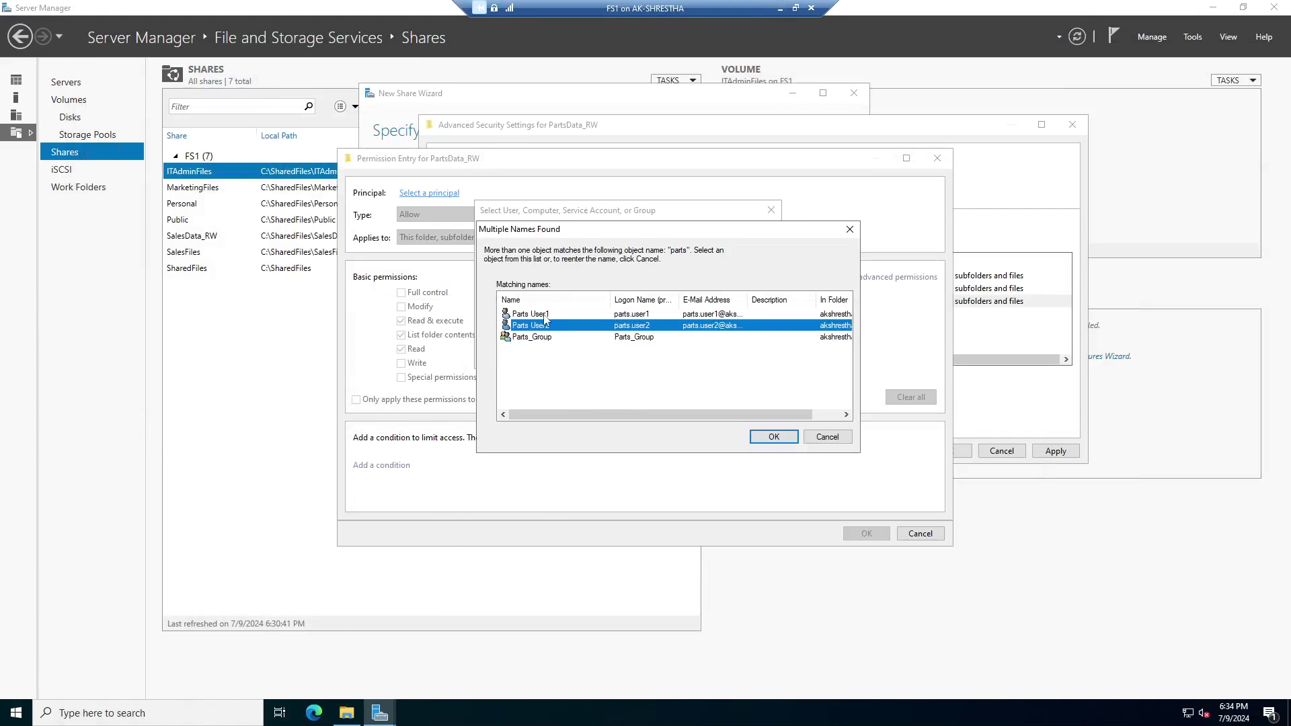
pyautogui.click(546, 315)
pyautogui.click(518, 339)
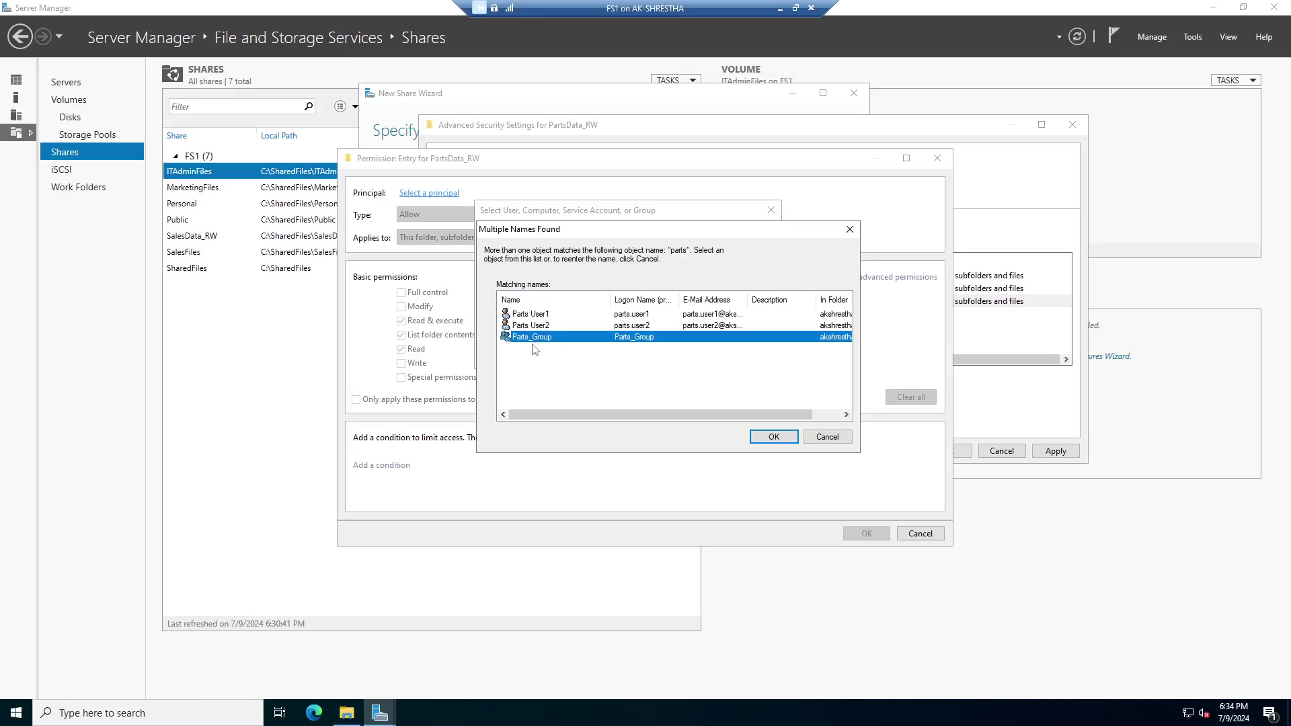
pyautogui.click(774, 437)
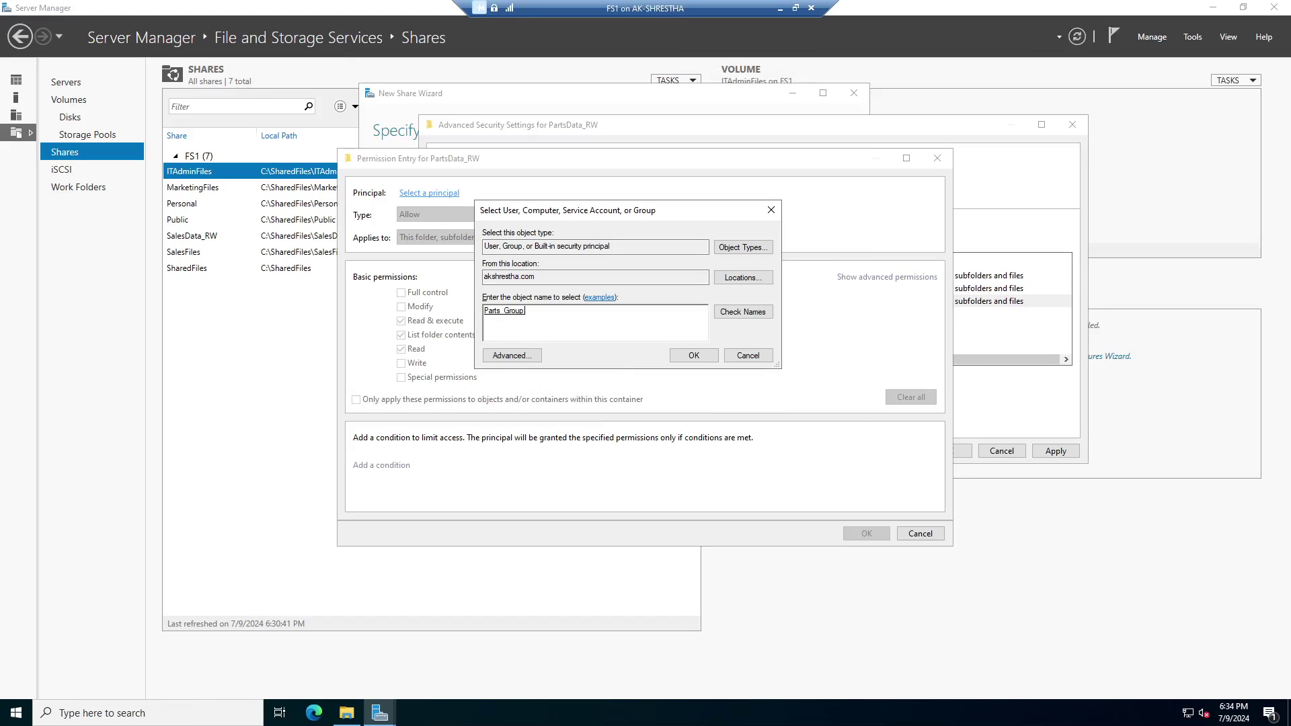
# Accept Parts_Group as principal, review its advanced permissions with Delete unchecked, and save the entry.
pyautogui.click(694, 357)
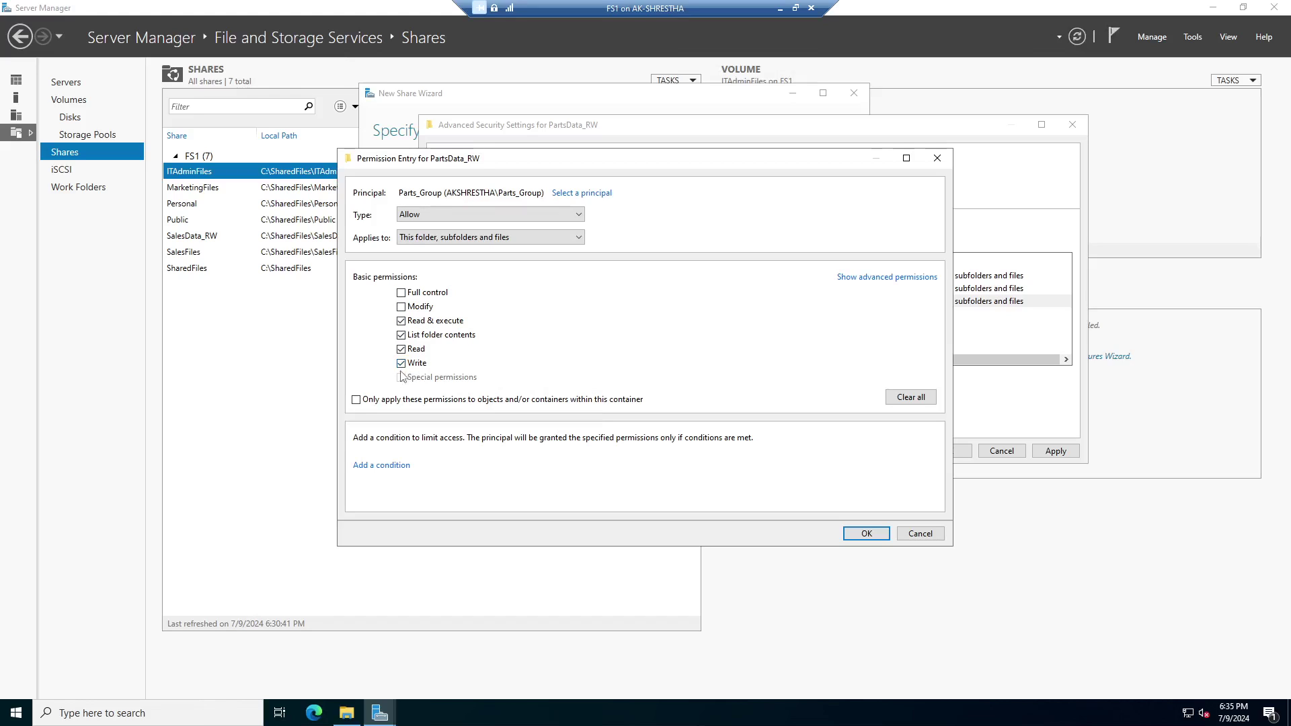
pyautogui.click(891, 282)
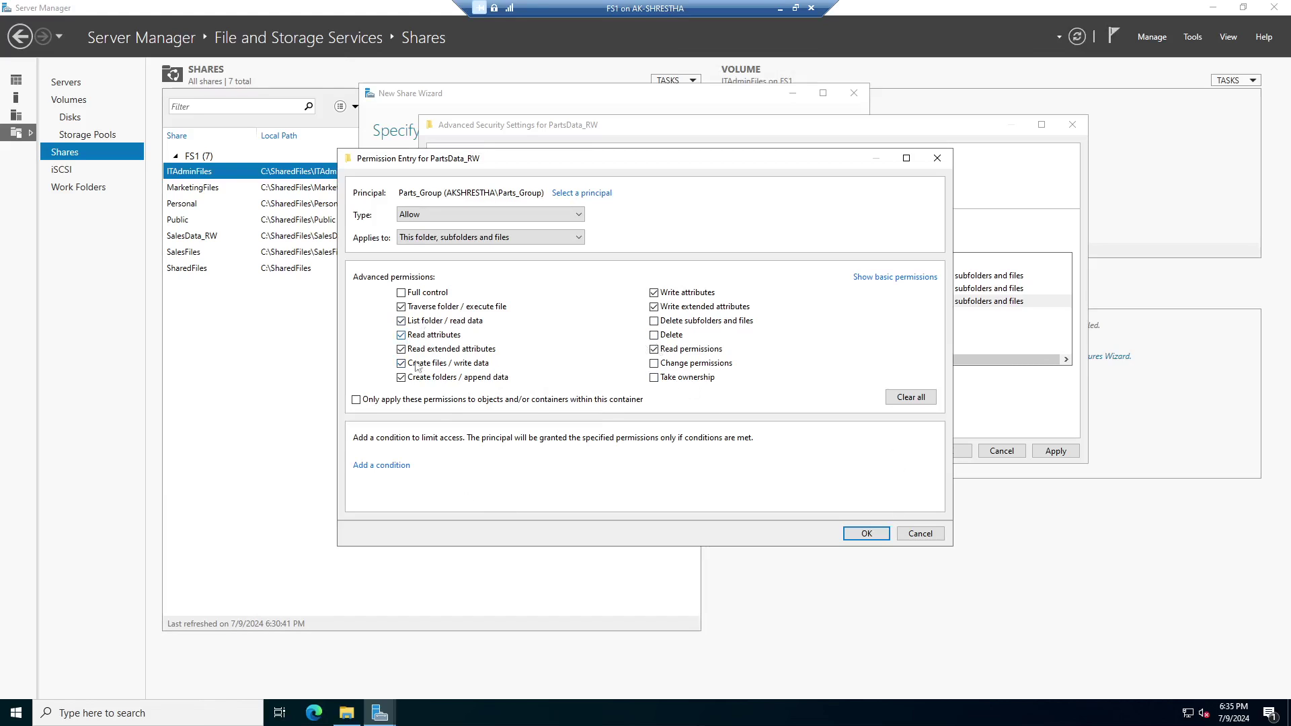
pyautogui.click(867, 534)
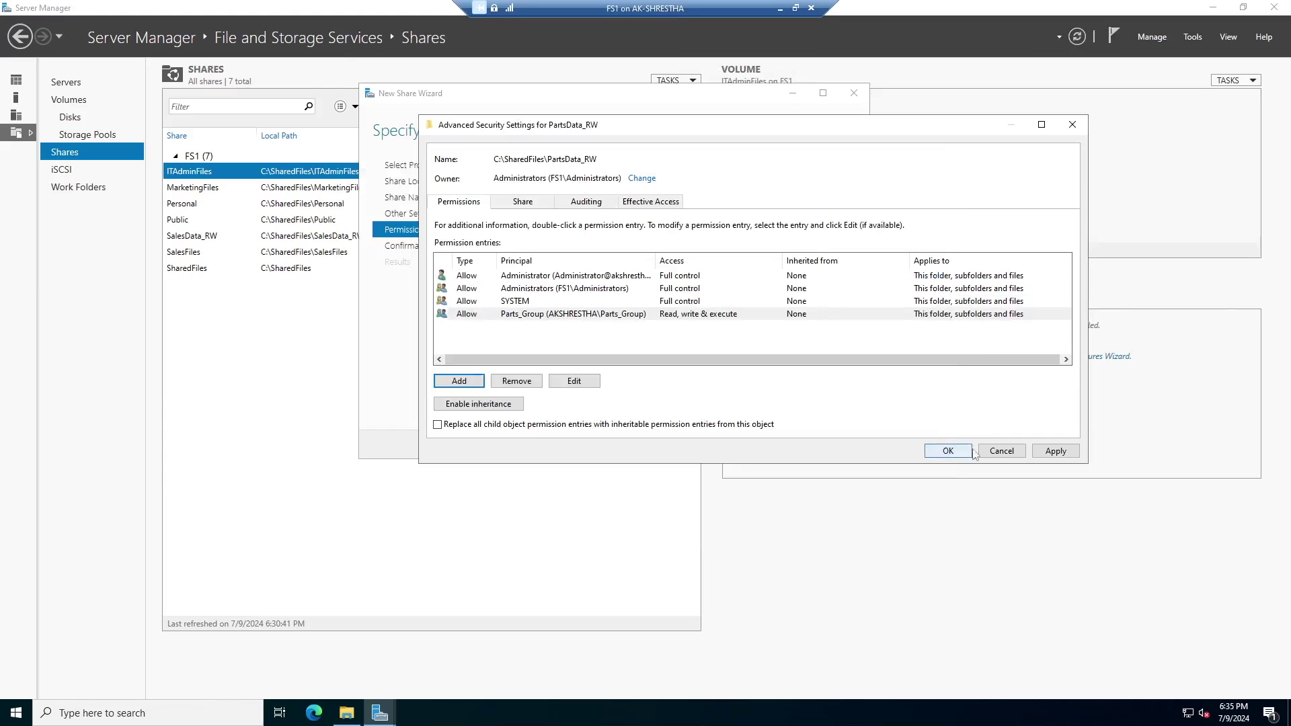
# Apply the folder permissions and finish creating the PartsData_RW share at C:\SharedFiles\PartsData_RW.
pyautogui.click(1056, 451)
pyautogui.click(962, 454)
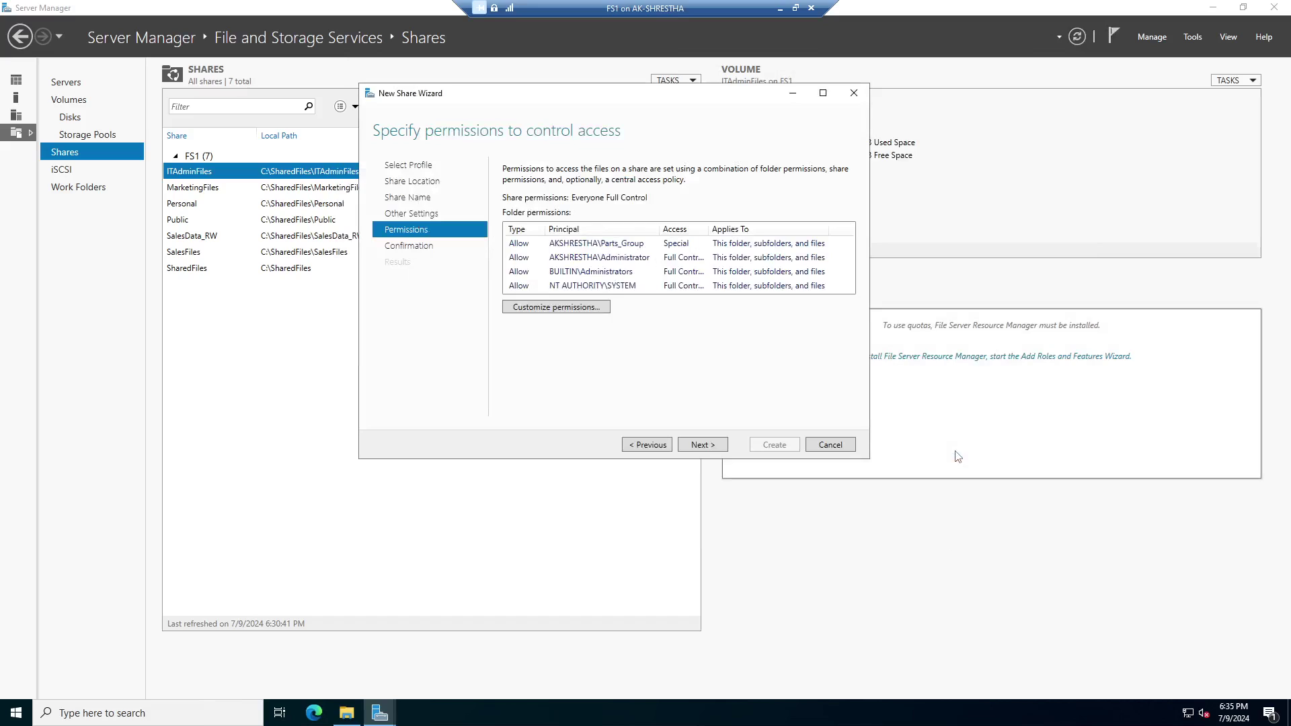
pyautogui.click(703, 444)
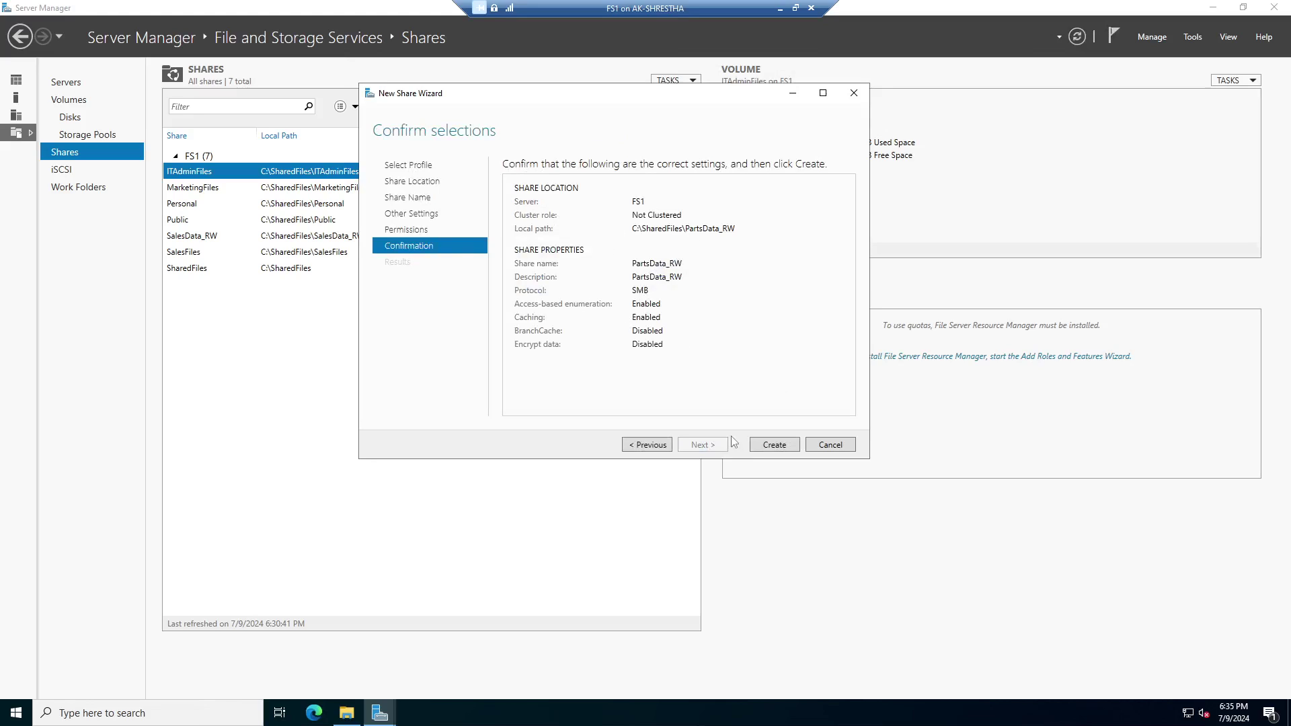
pyautogui.click(774, 446)
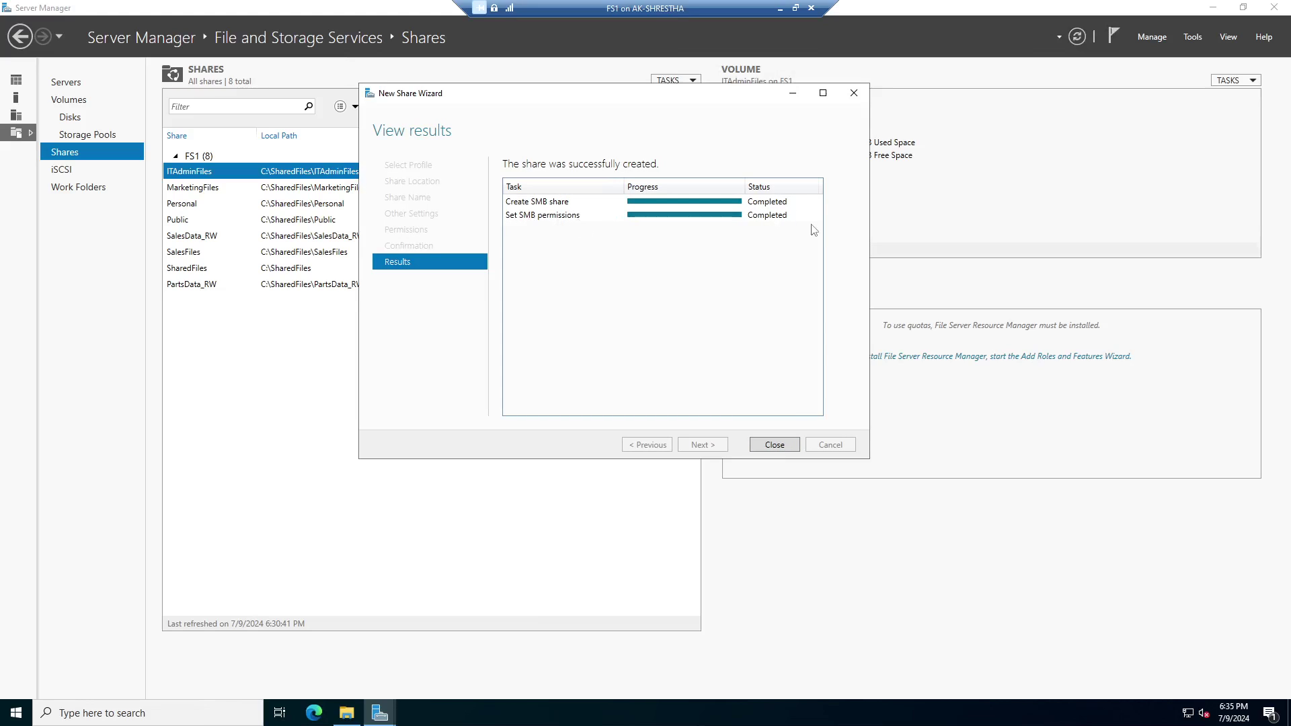
pyautogui.click(774, 445)
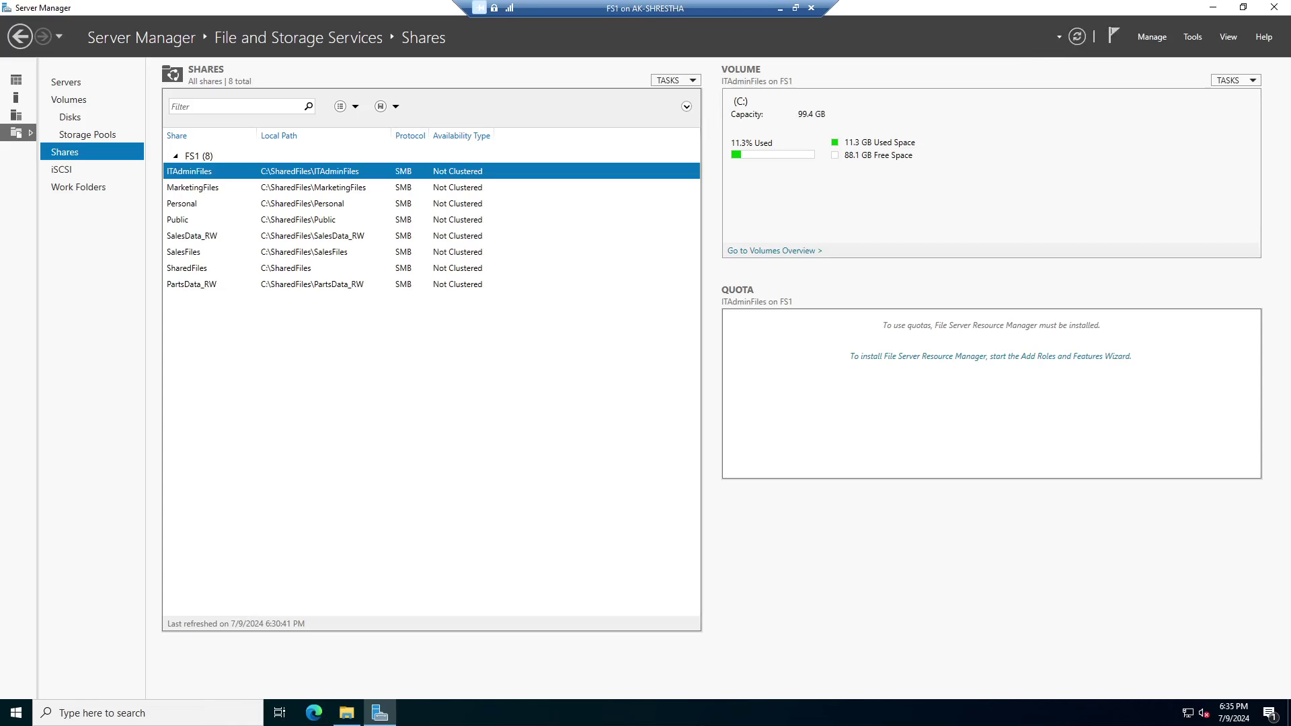
pyautogui.moveTo(404, 725); pyautogui.dragTo(526, 28)
# Maximize Win10-1, restart it from Start > Power, and pick Other user at sign-in.
pyautogui.doubleClick(526, 29)
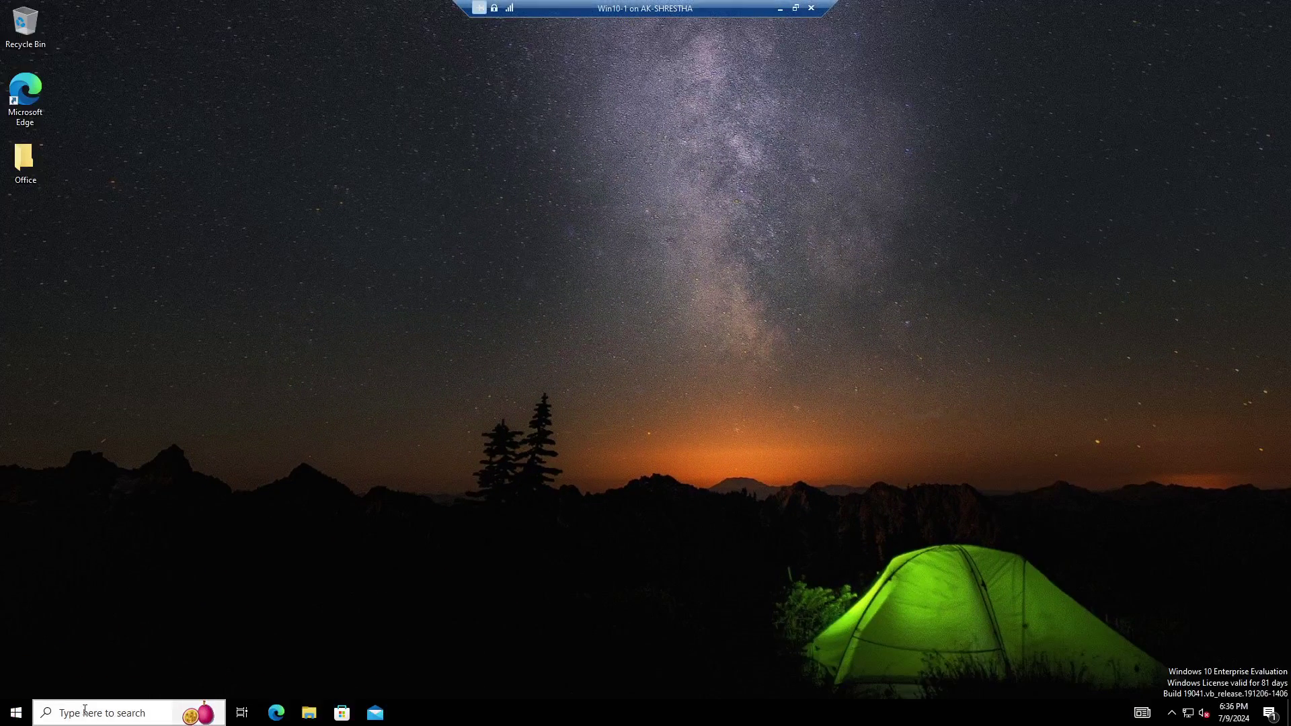
pyautogui.click(16, 712)
pyautogui.click(19, 686)
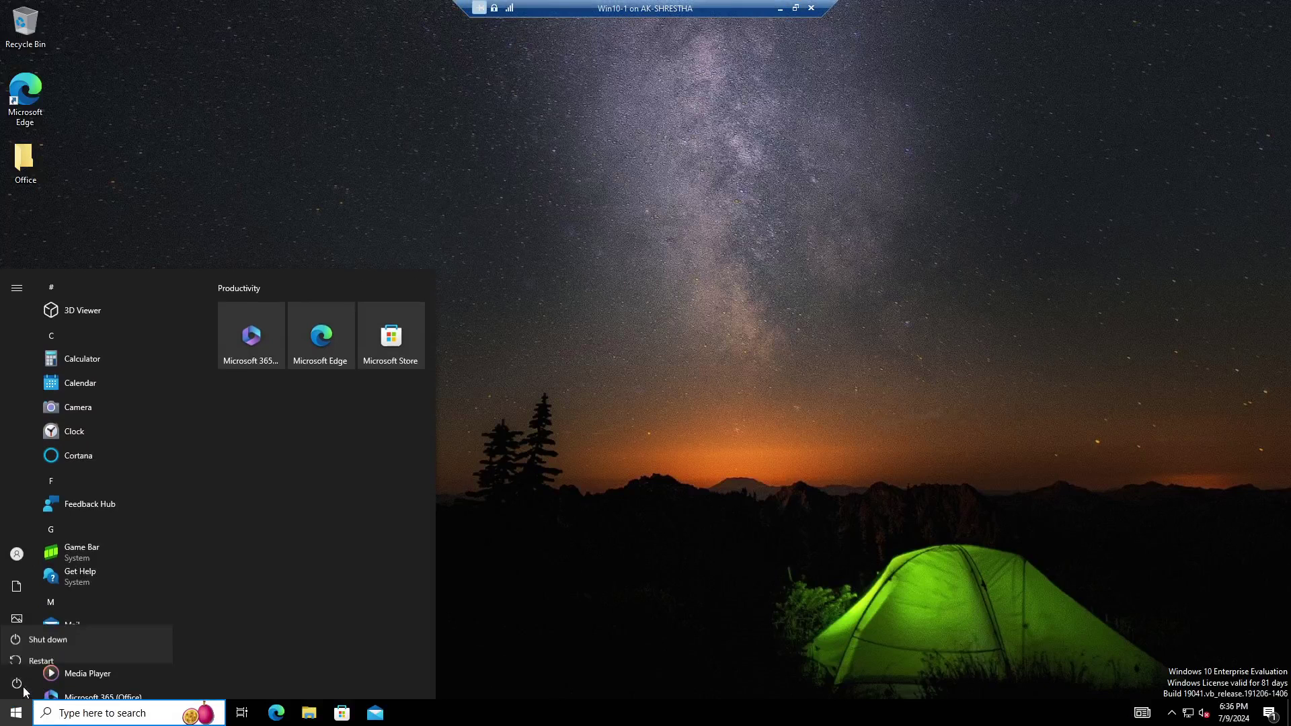
pyautogui.click(42, 650)
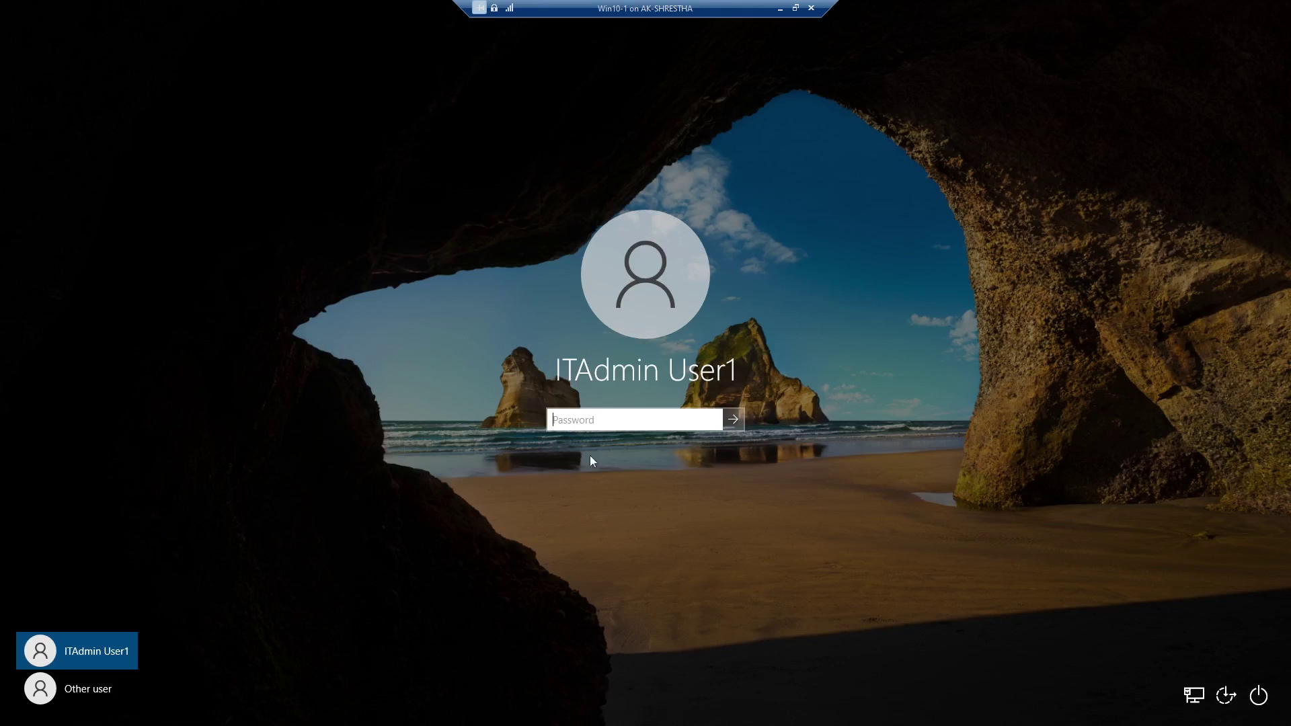
pyautogui.click(94, 692)
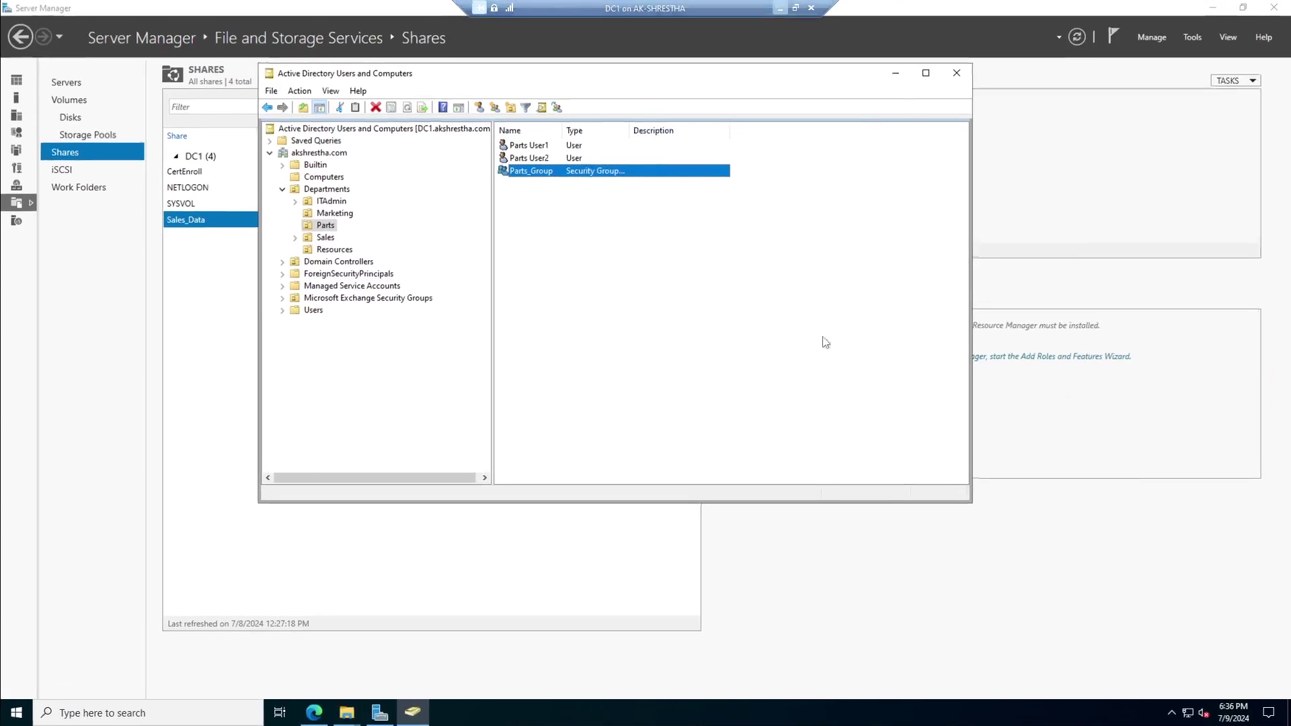
# On DC1, read Parts User1's logon name on the Account tab of its properties.
pyautogui.click(522, 149)
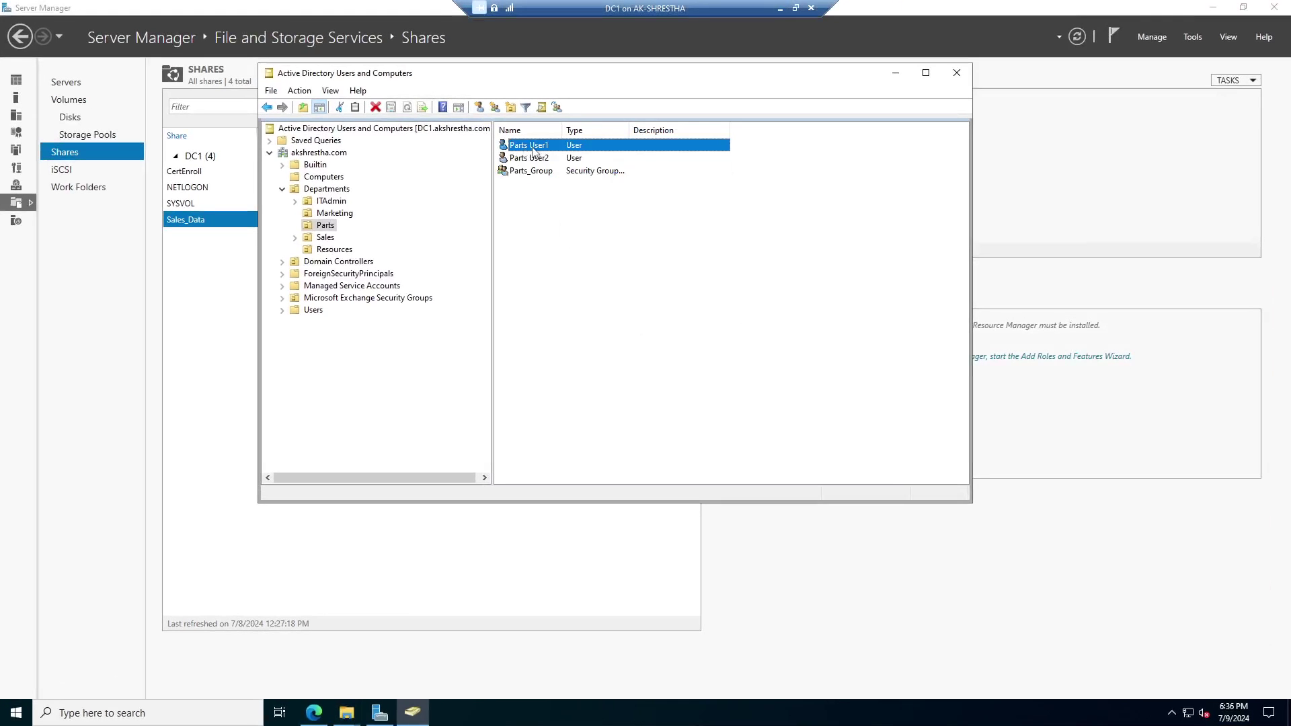
pyautogui.rightClick(532, 147)
pyautogui.click(584, 334)
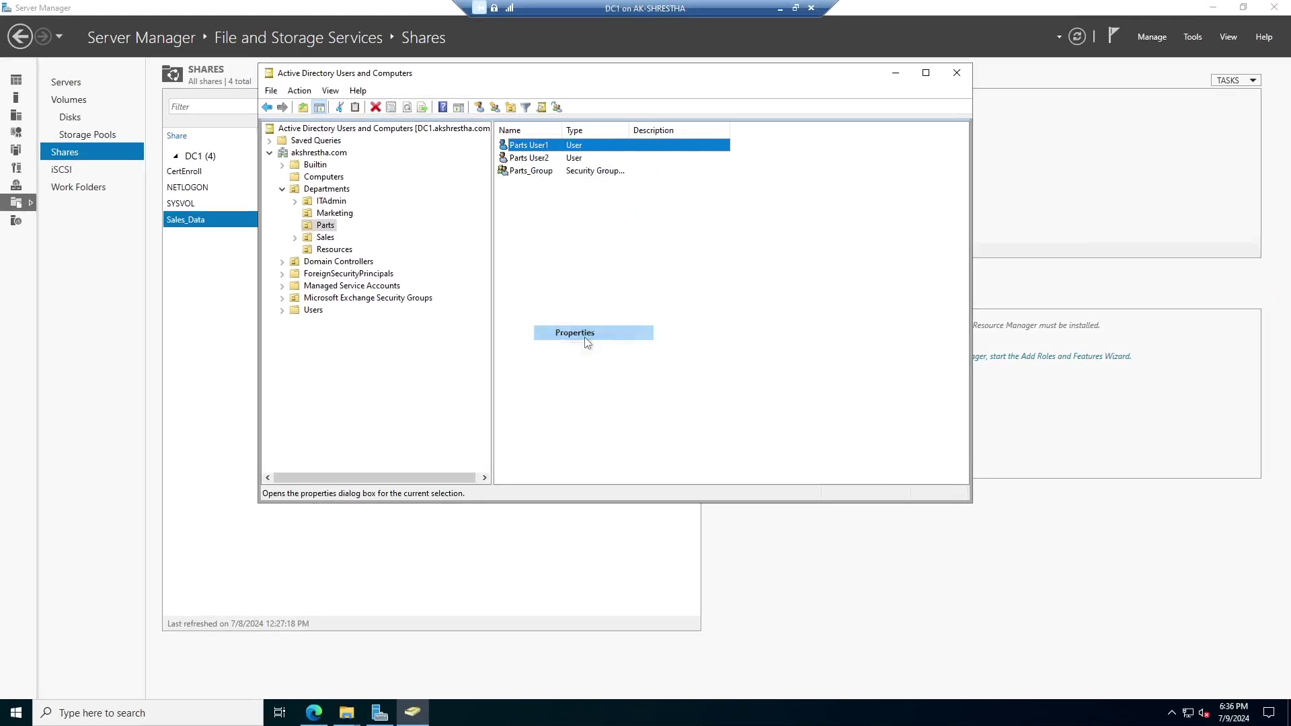
pyautogui.click(610, 245)
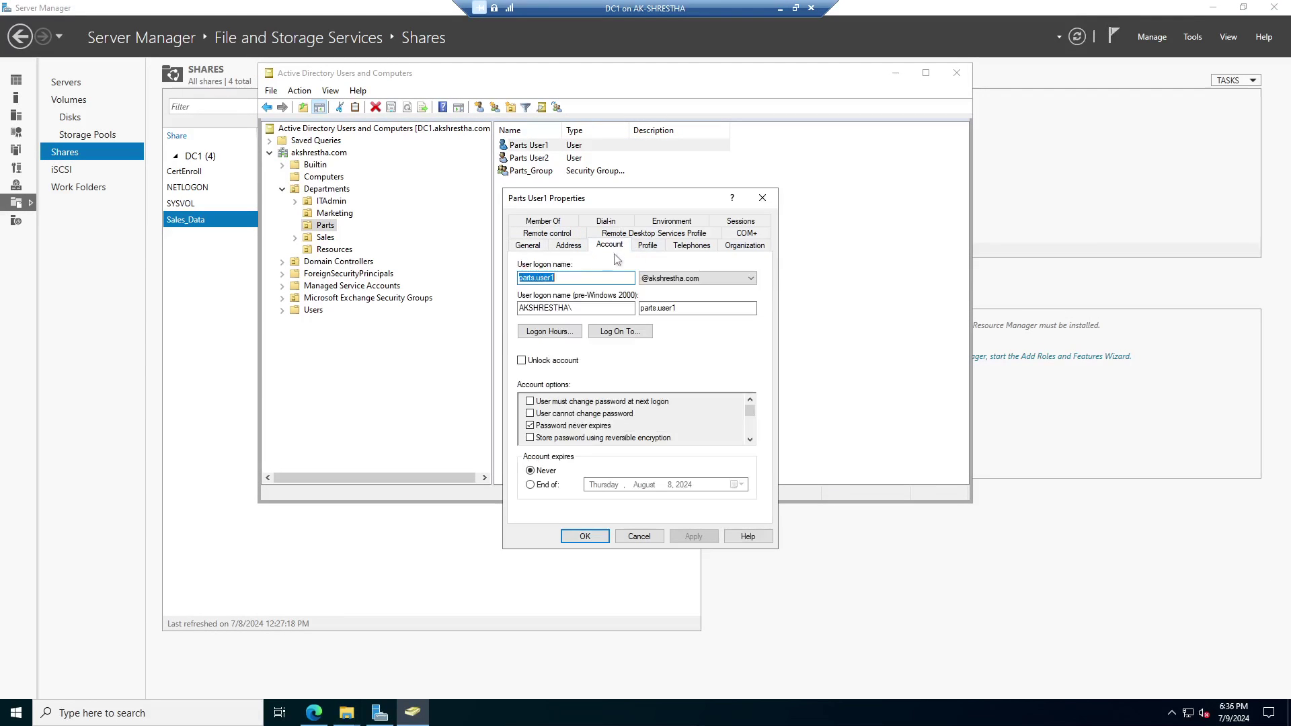
pyautogui.click(567, 278)
pyautogui.click(780, 8)
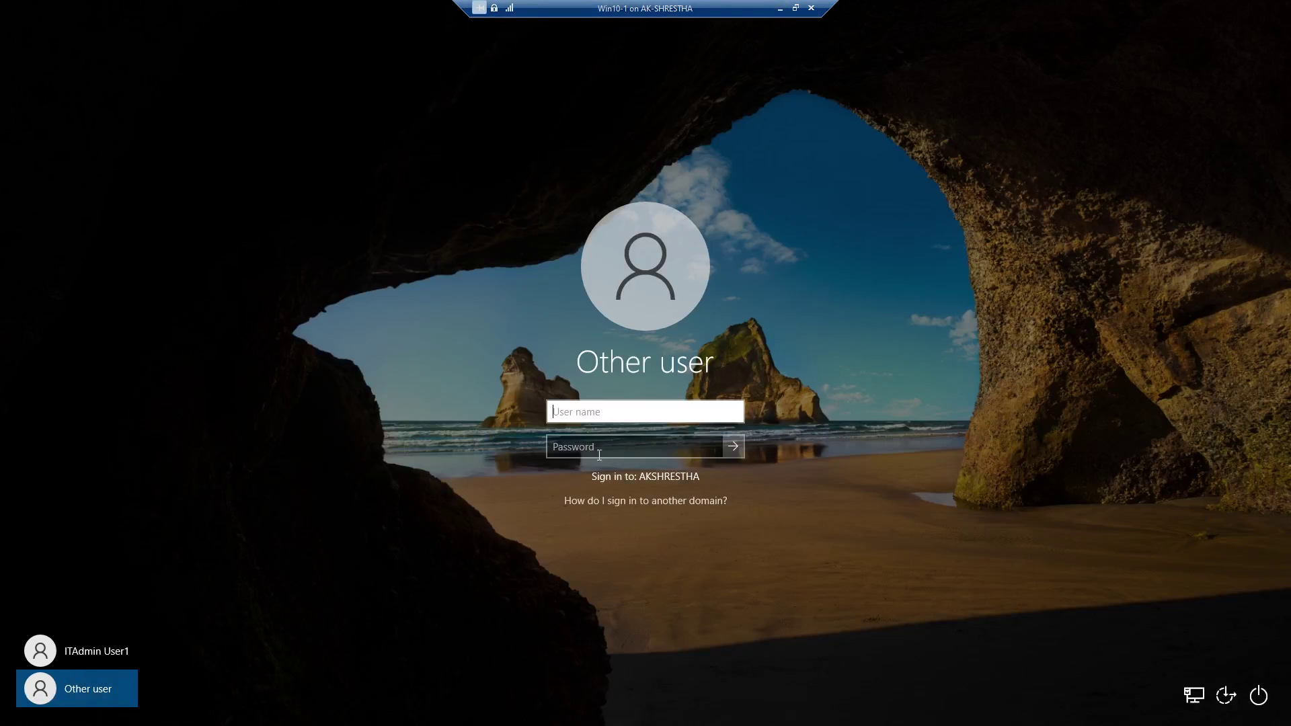
# Sign in to Win10-1 as Parts User1 with its password, then show FS1's Server Manager Dashboard.
pyautogui.write('parts.user1')
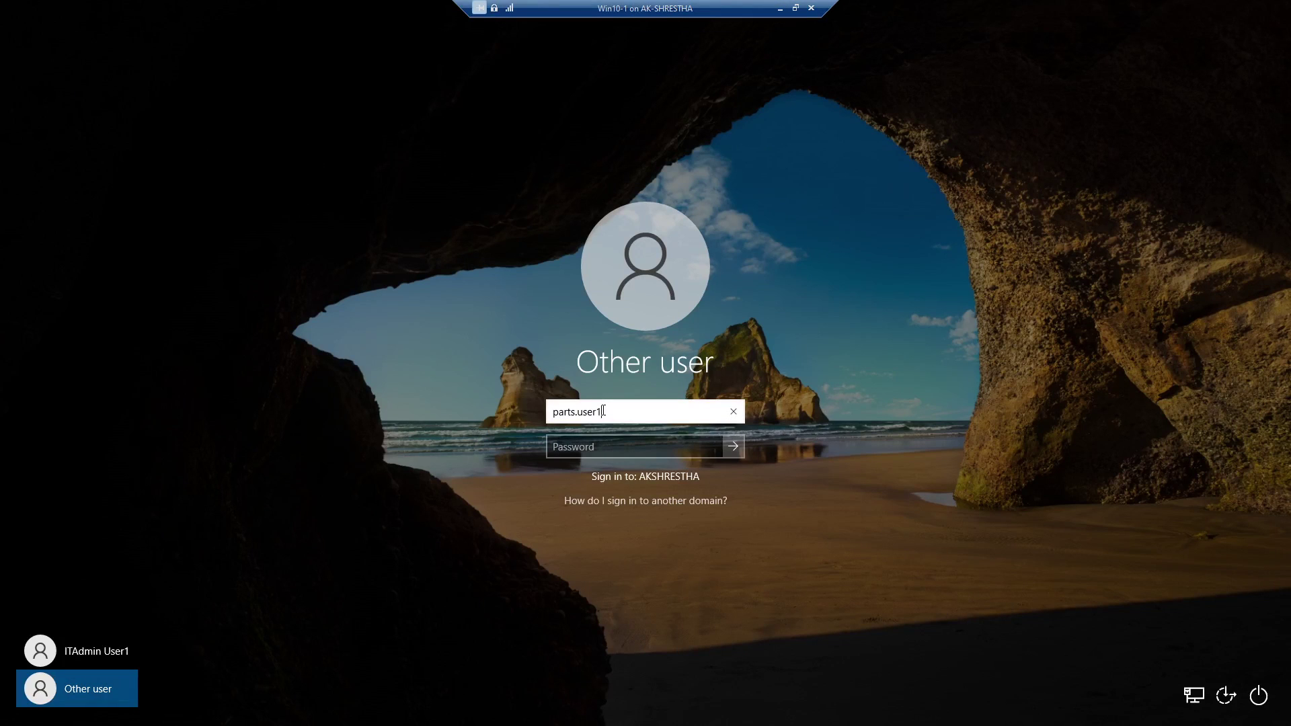
pyautogui.press('Tab')
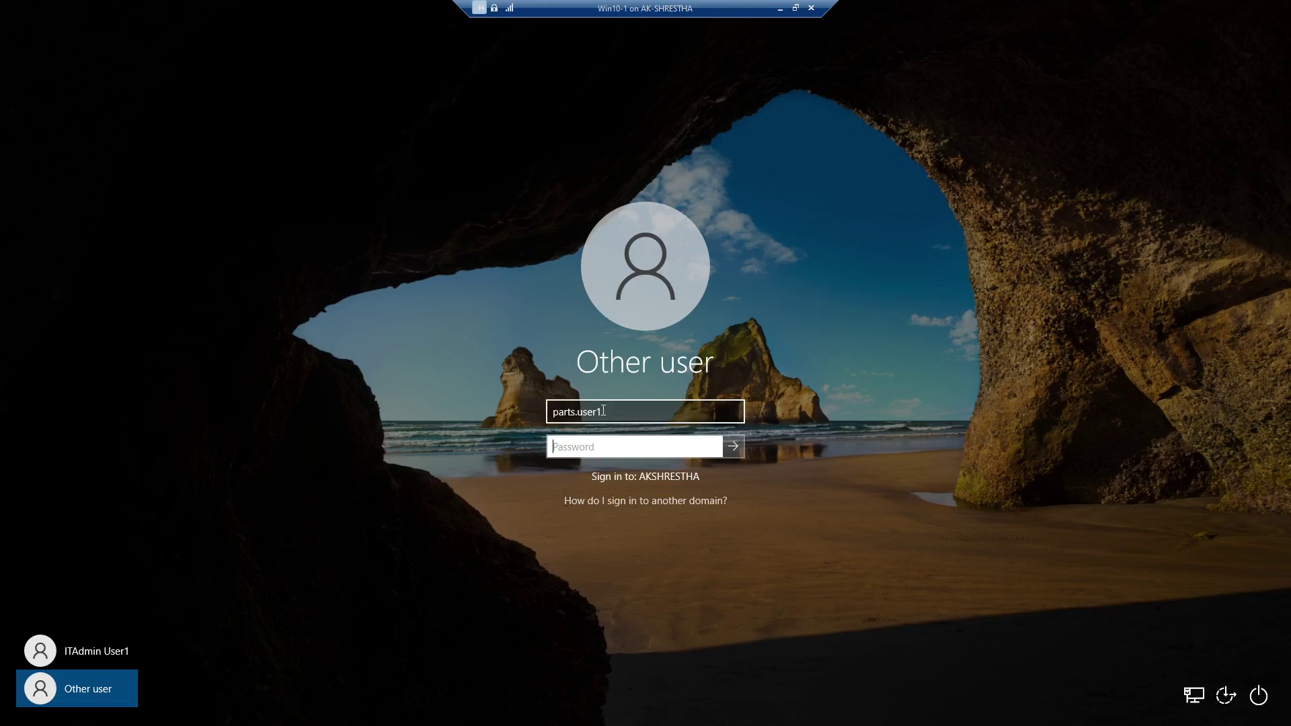
pyautogui.write('Pa')
pyautogui.click(734, 447)
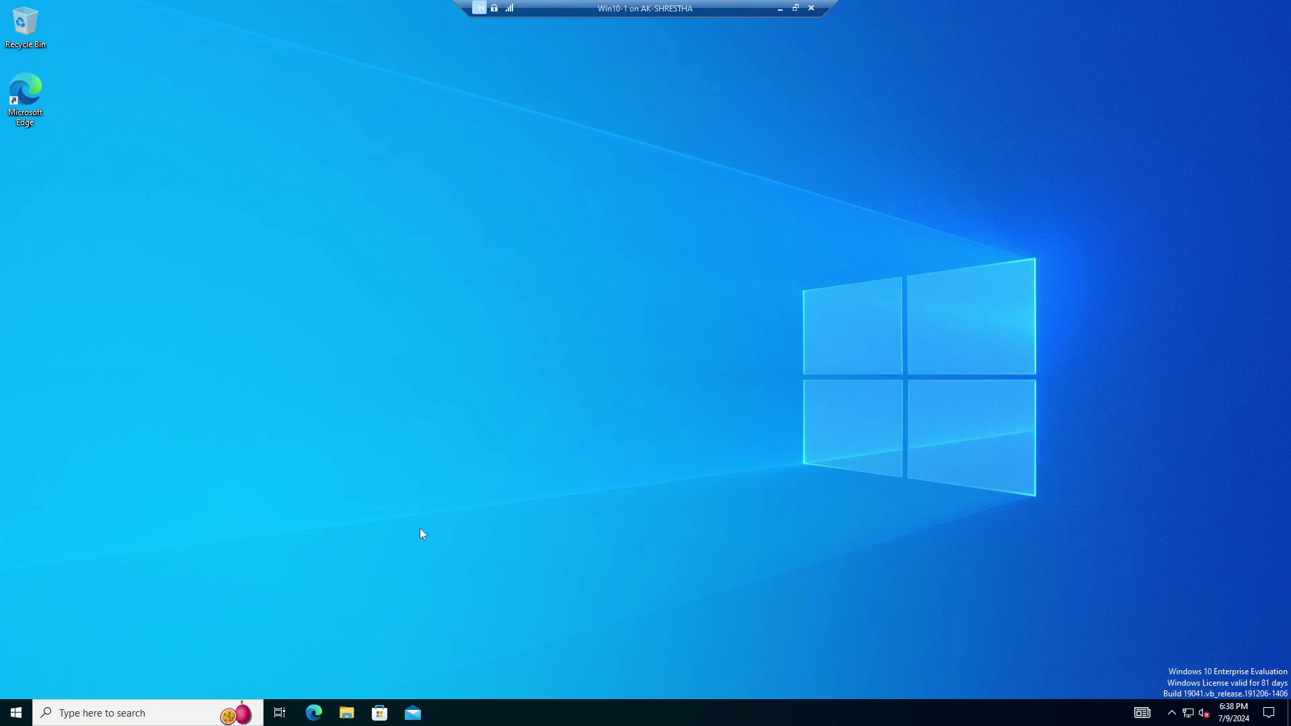
pyautogui.click(164, 714)
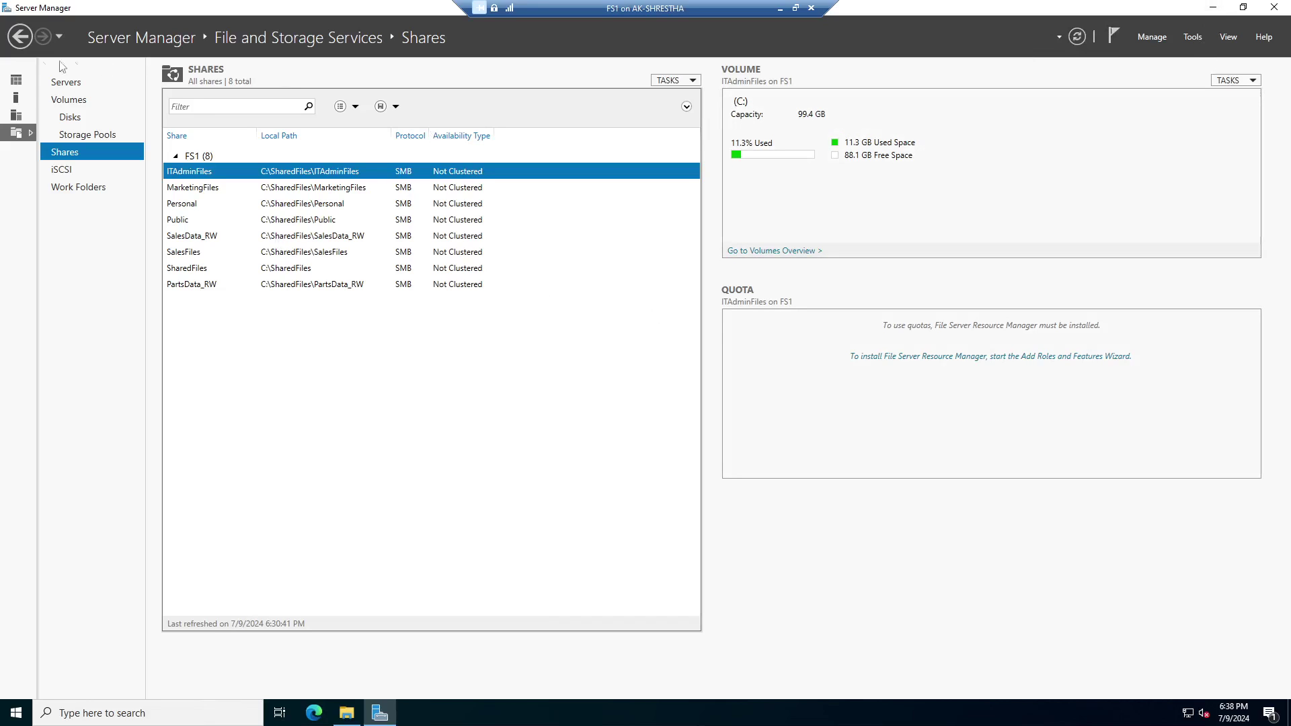
pyautogui.click(16, 80)
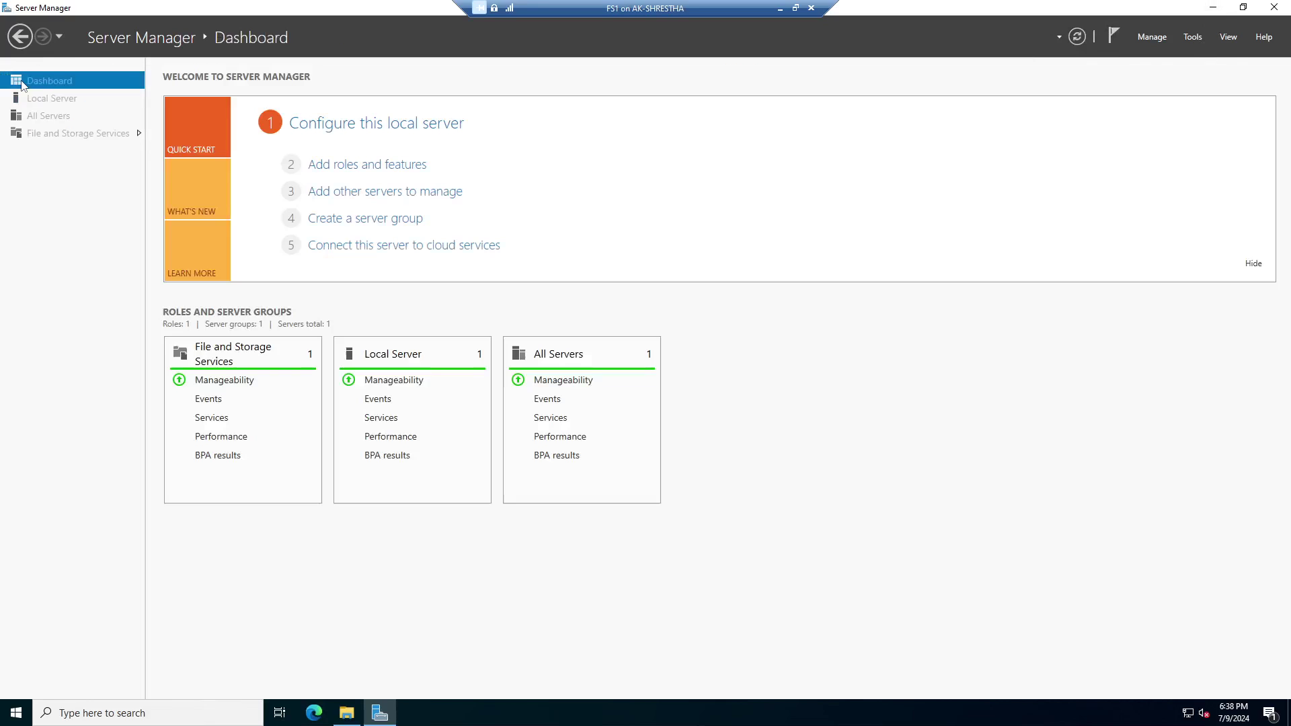
# Confirm FS1's 192.168.0.3 address on the Local Server page, then leave full-screen view.
pyautogui.click(58, 98)
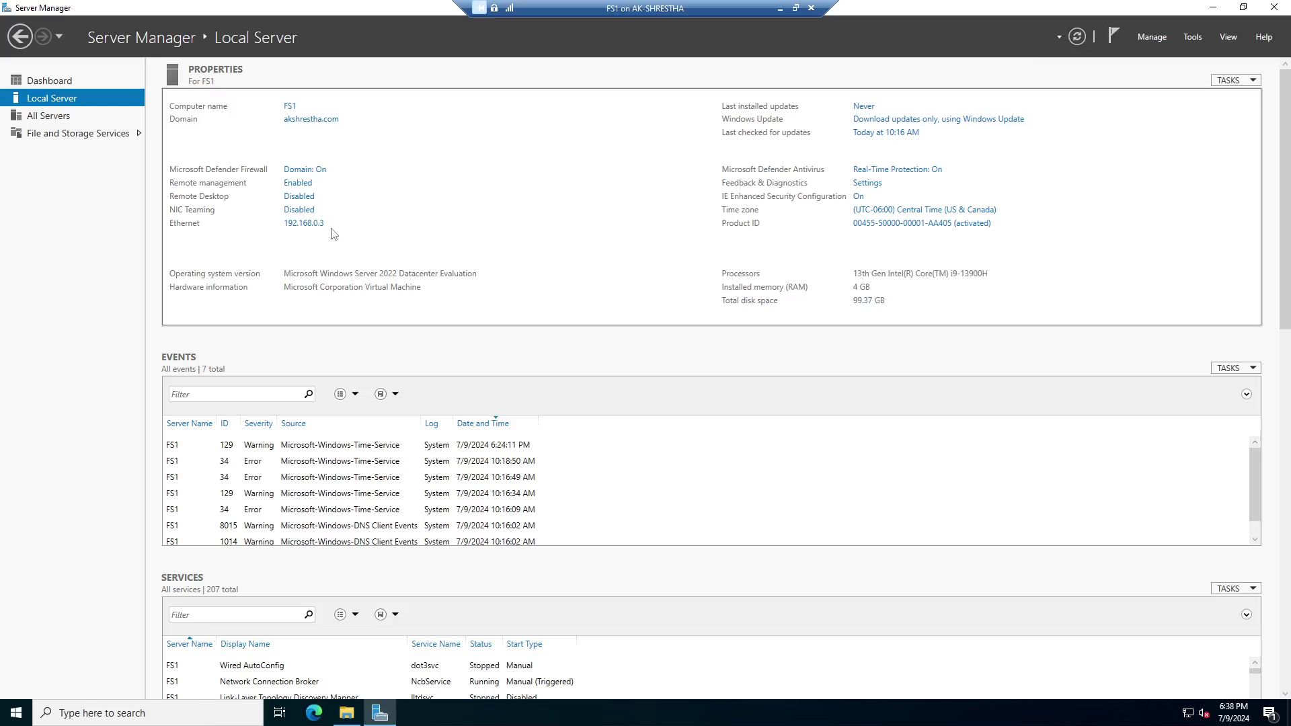
pyautogui.click(795, 8)
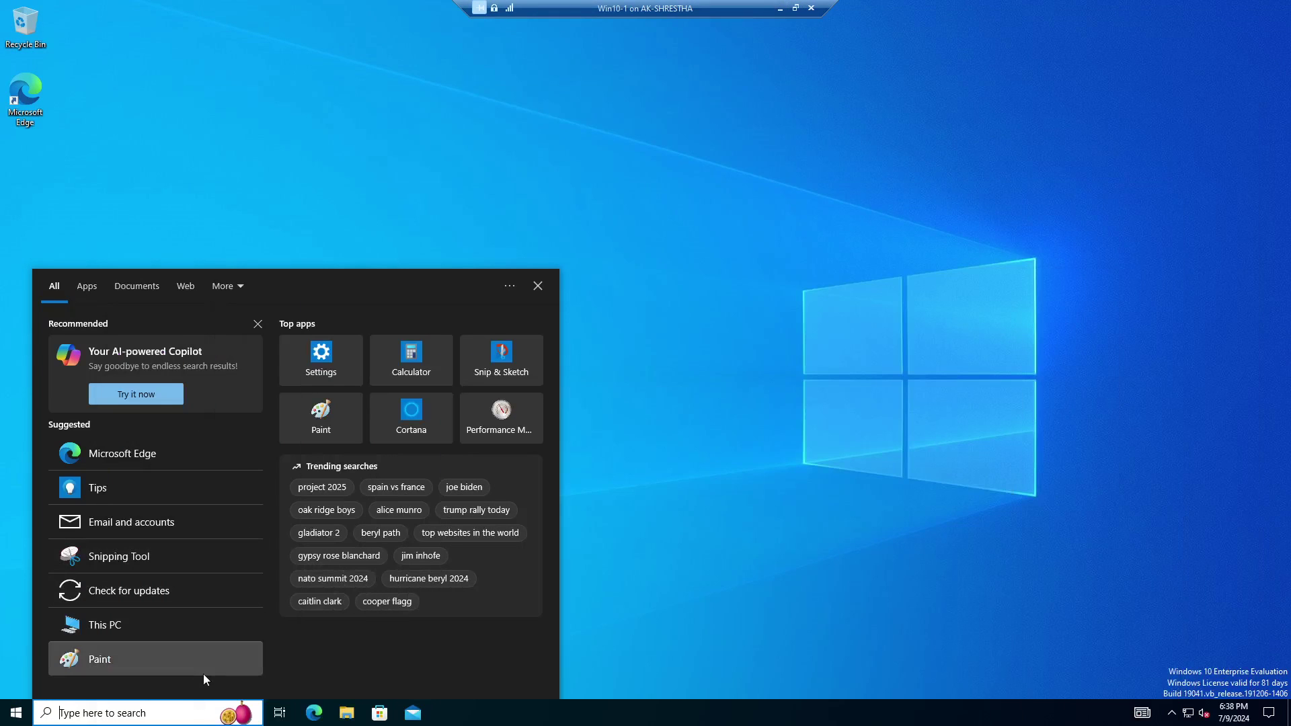
# Search \\192.168.0.3 on the client to list FS1's shares in File Explorer.
pyautogui.write('\\\\')
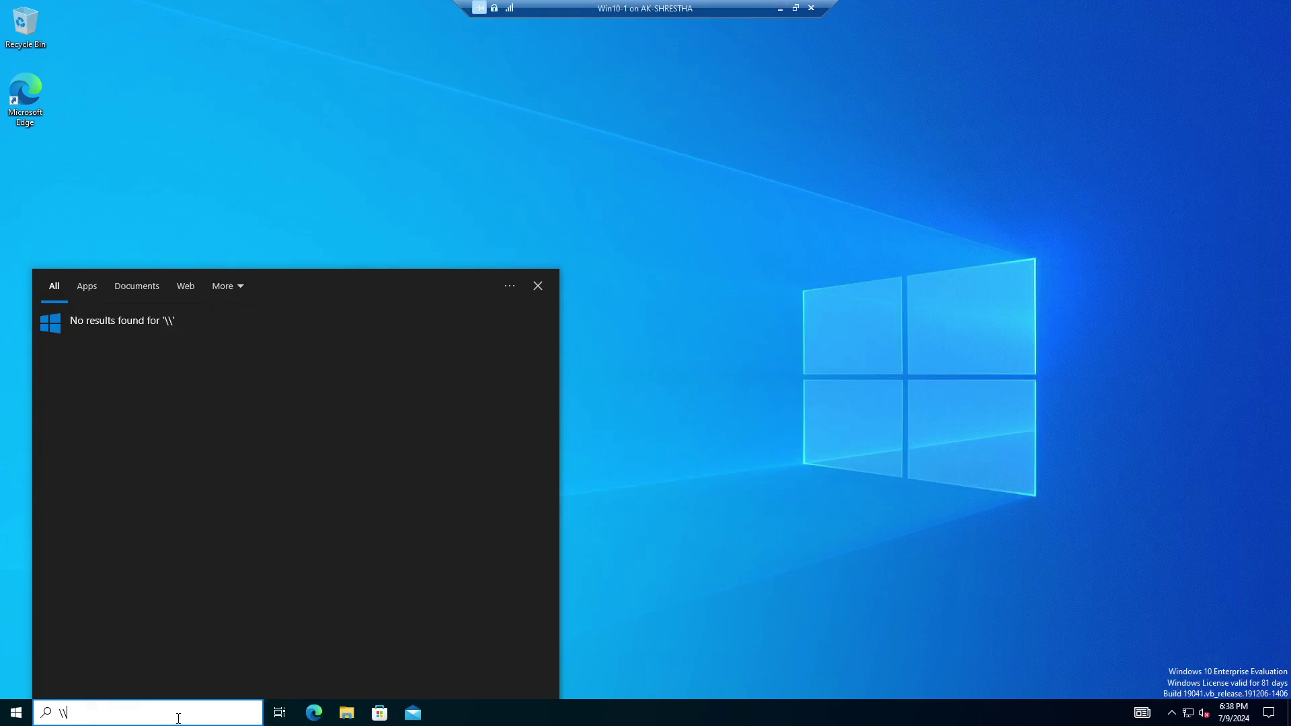
pyautogui.press('Tab')
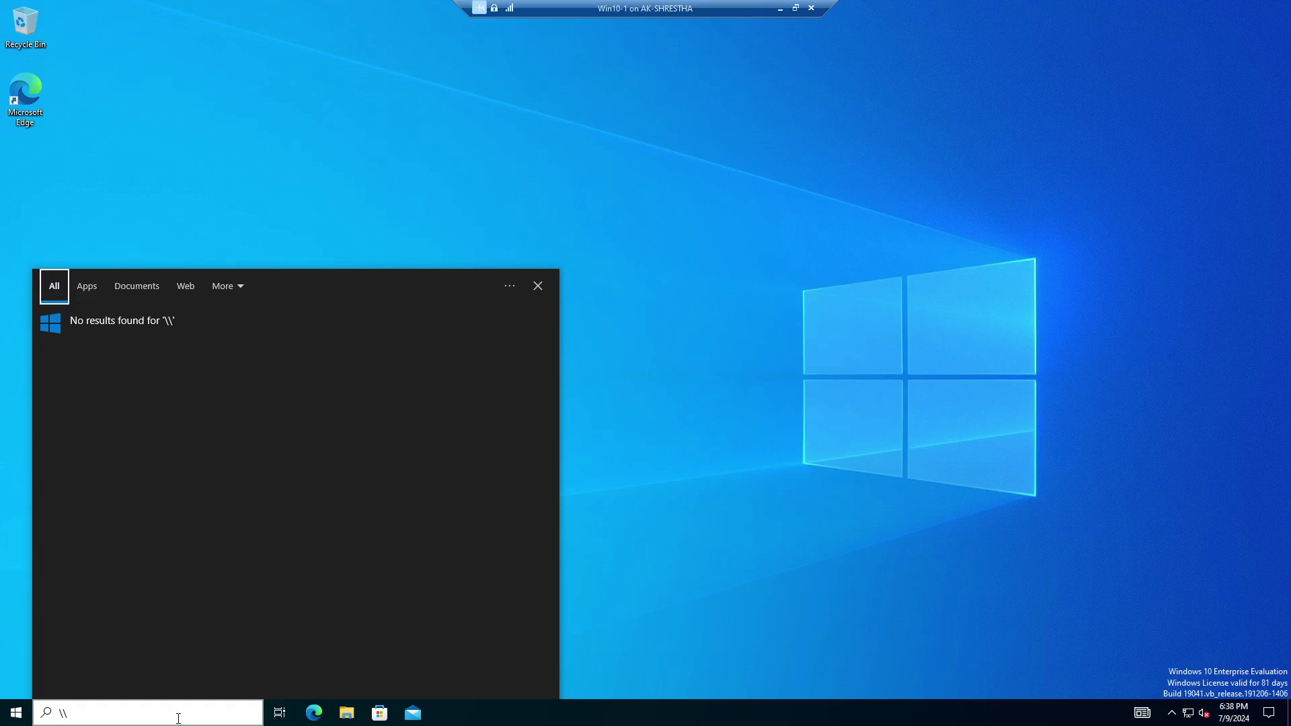
pyautogui.click(178, 718)
pyautogui.write('192.')
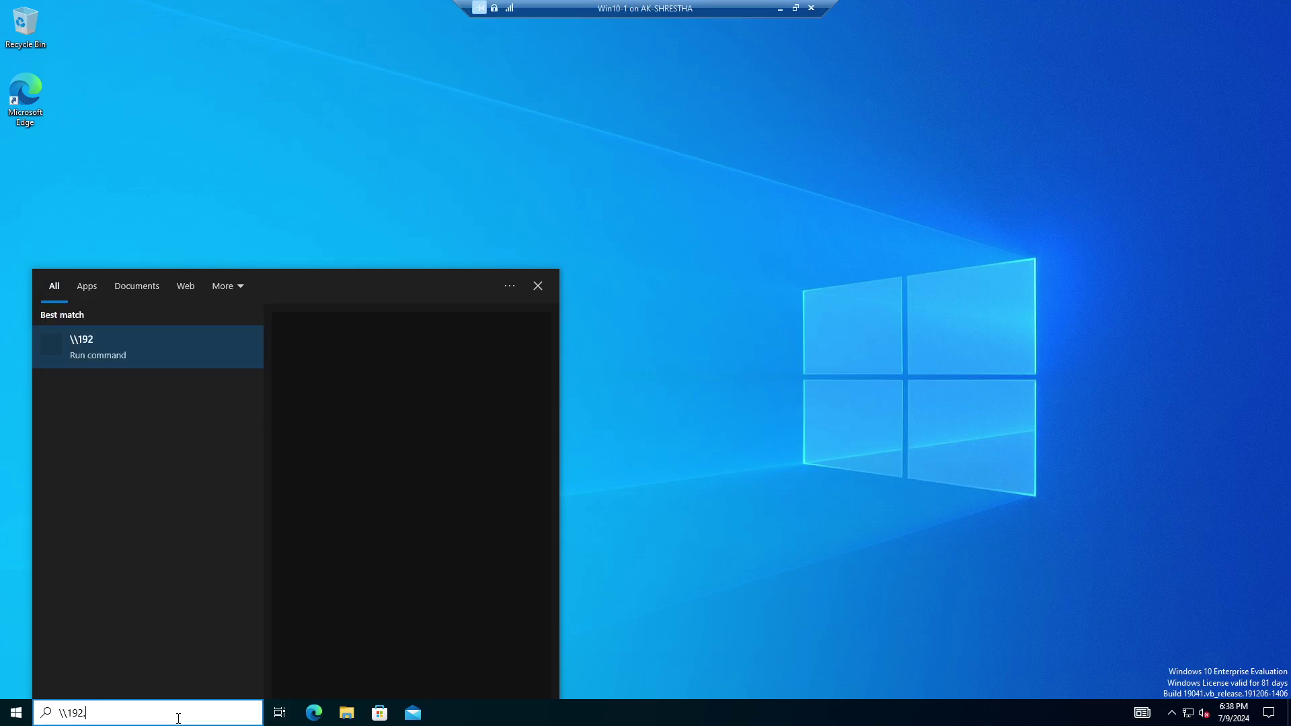
pyautogui.write('168.0.3')
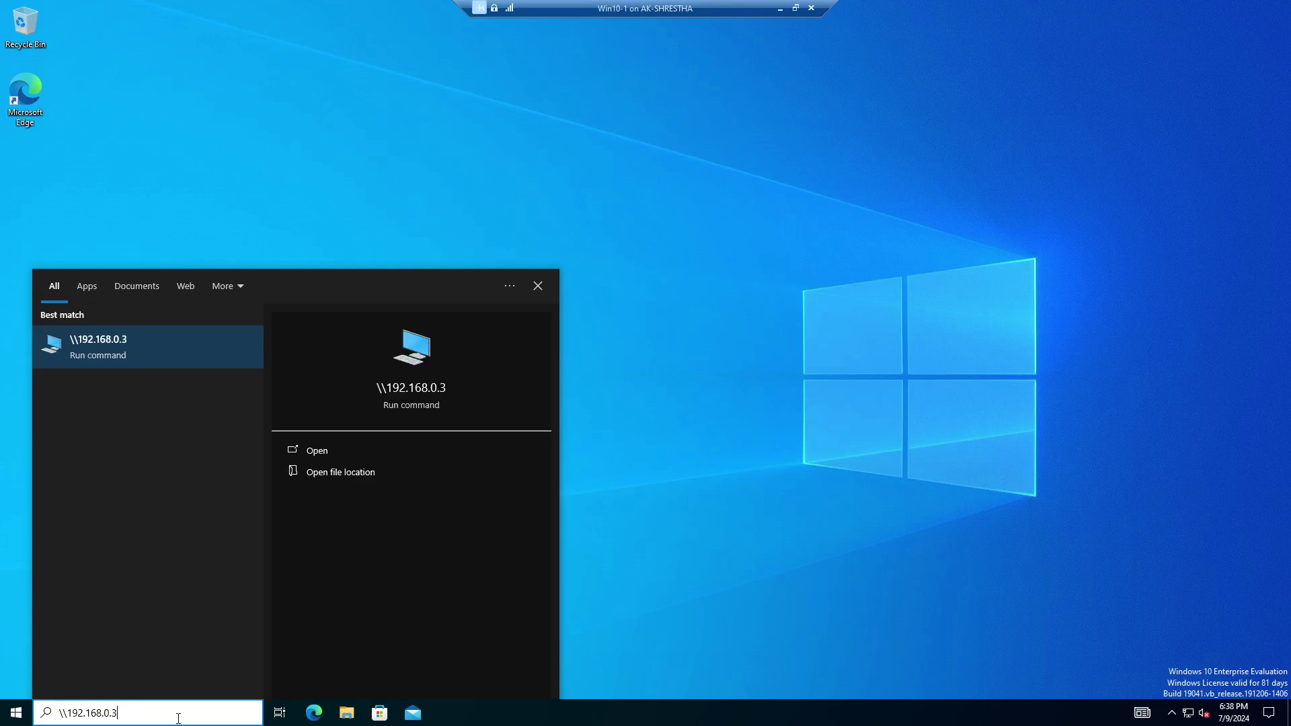
pyautogui.press('Return')
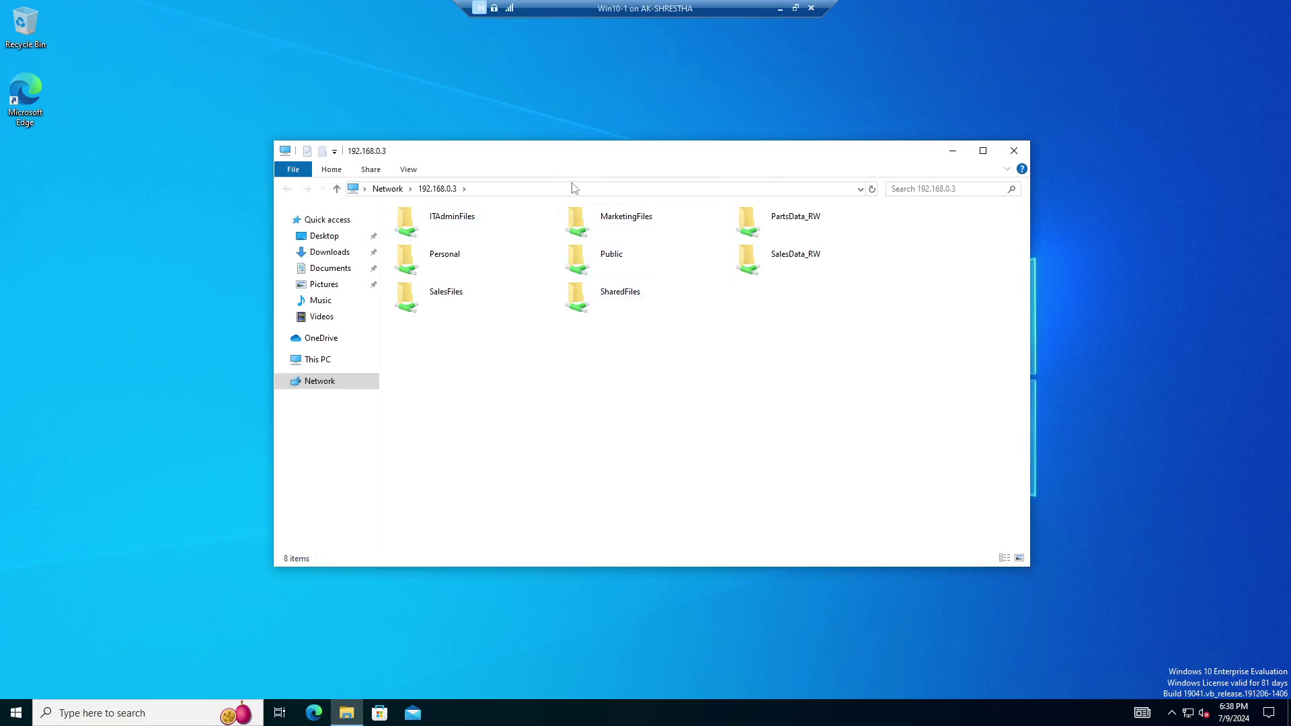
pyautogui.moveTo(578, 158); pyautogui.dragTo(559, 86)
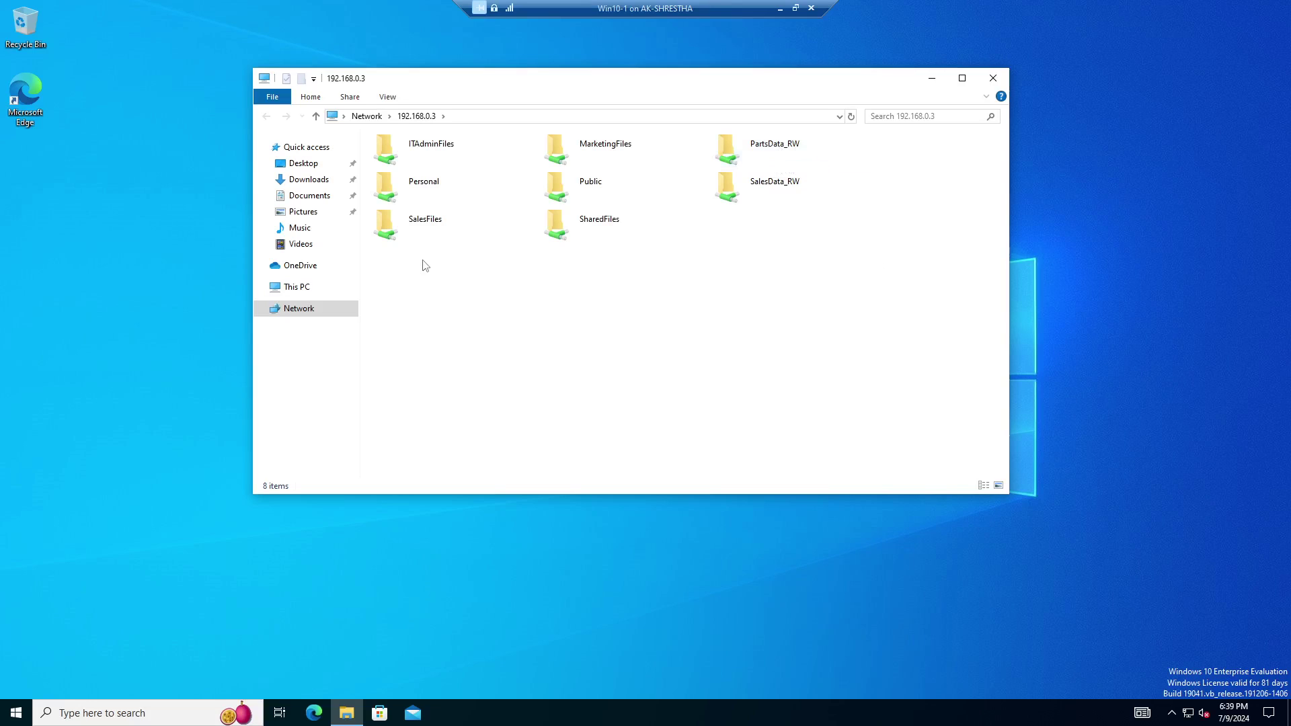
# Try SalesData_RW, dismiss its access-denied error, and open PartsData_RW instead.
pyautogui.doubleClick(781, 191)
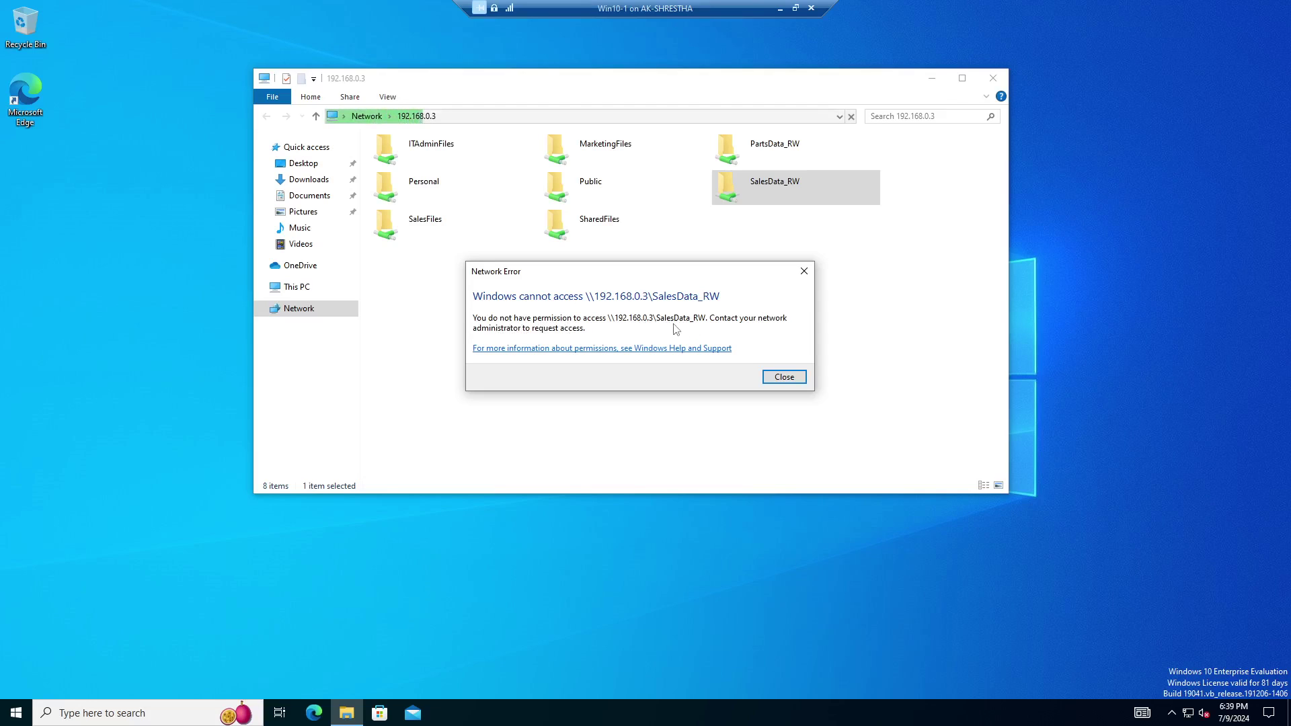
pyautogui.click(794, 380)
pyautogui.click(784, 377)
pyautogui.click(785, 152)
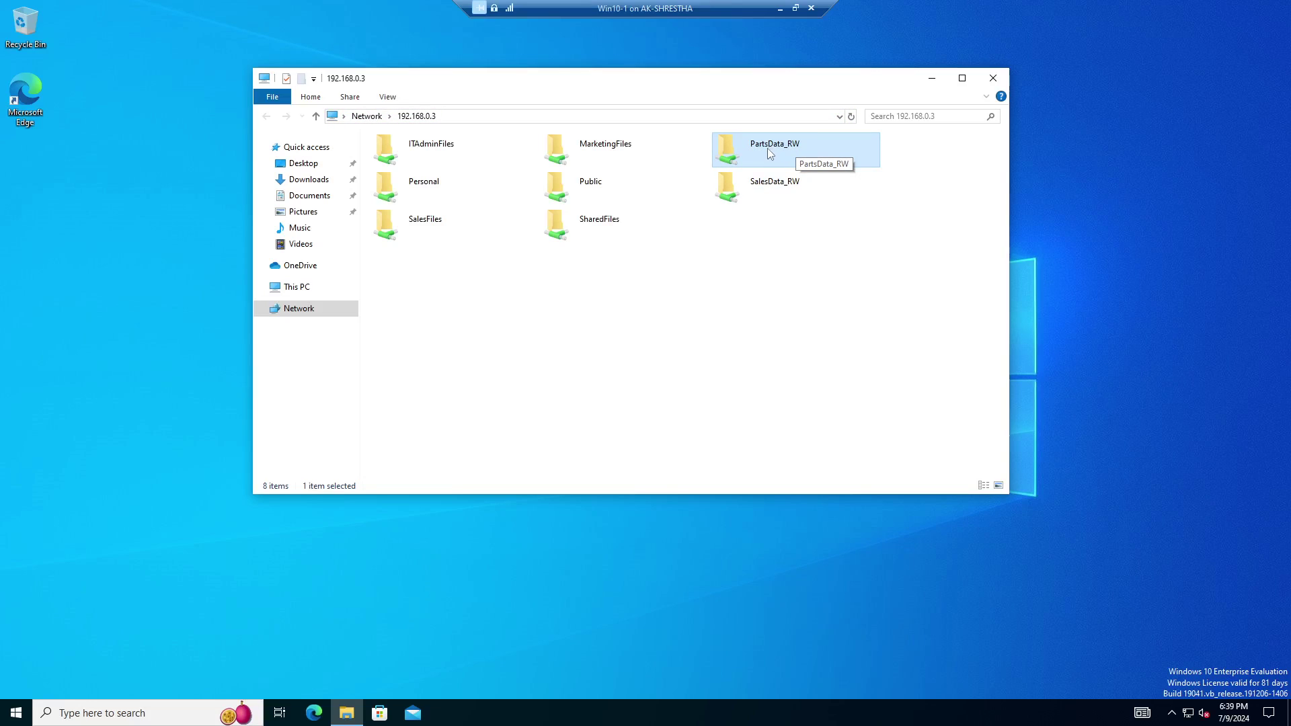
pyautogui.doubleClick(768, 148)
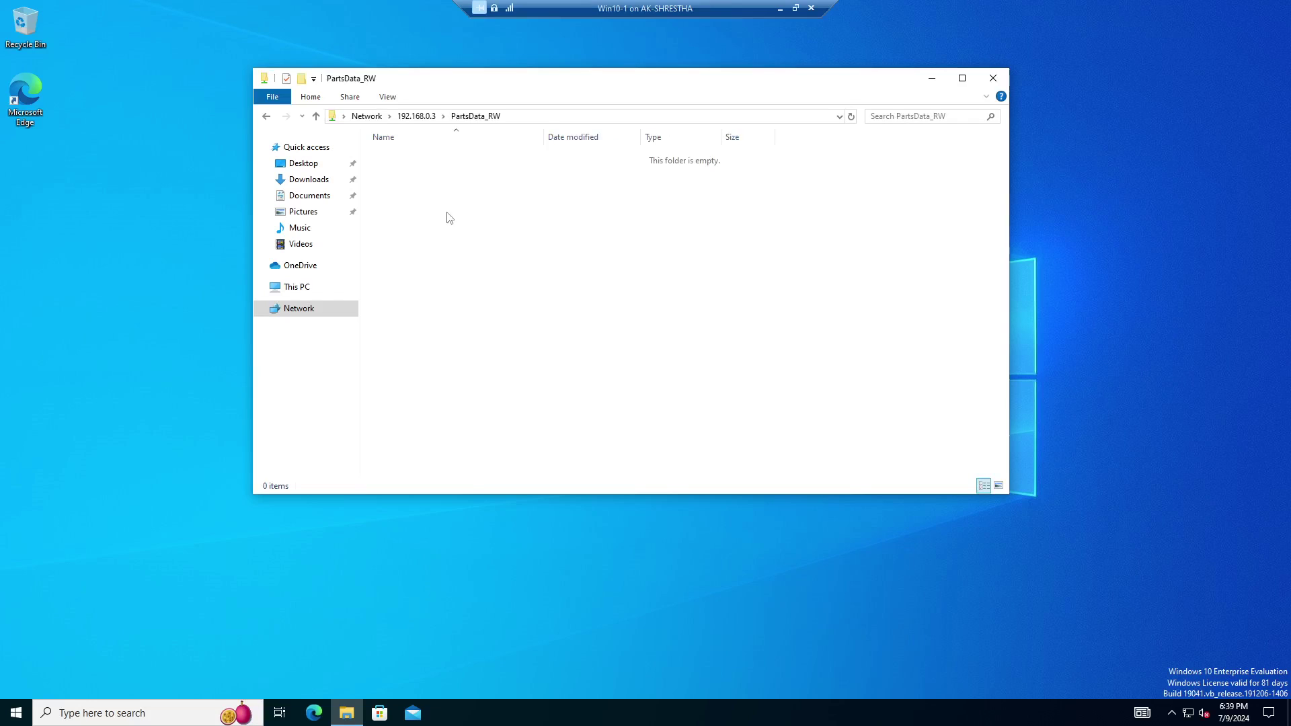
# Check PartsData_RW's network path, get denied on SharedFiles, and reopen PartsData_RW.
pyautogui.click(527, 117)
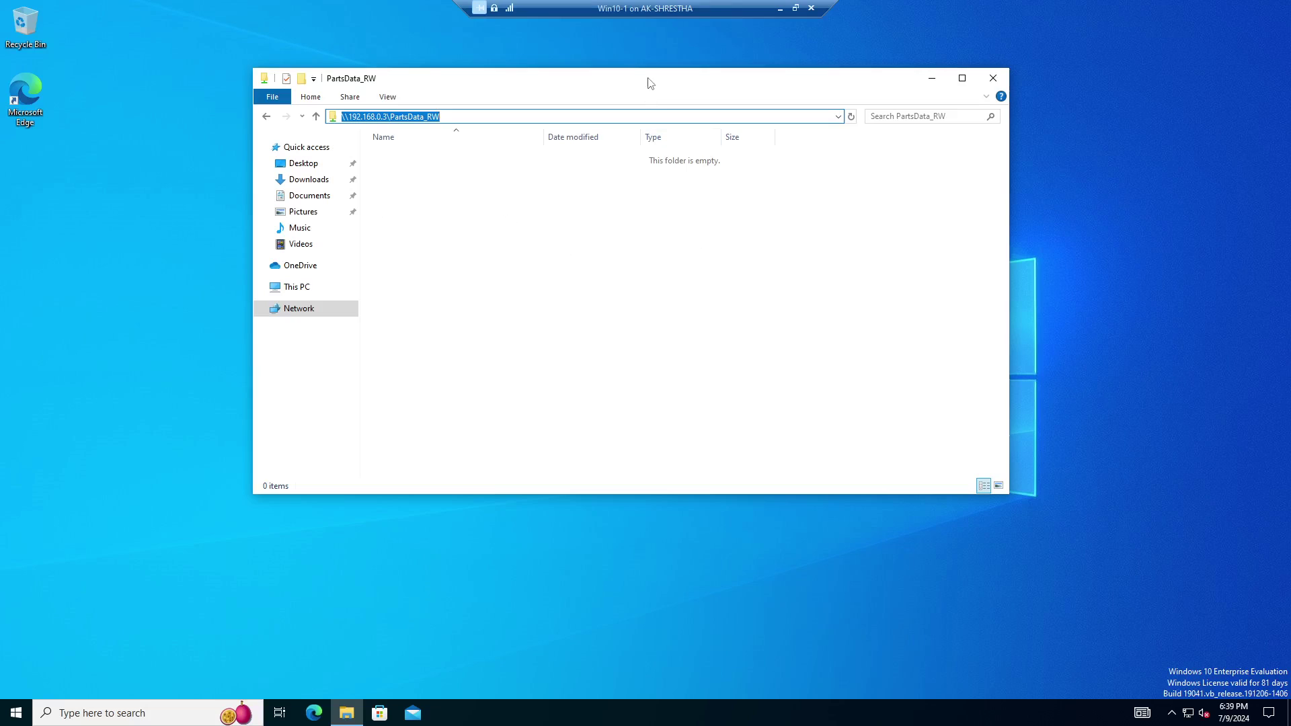
pyautogui.moveTo(648, 77); pyautogui.dragTo(689, 156)
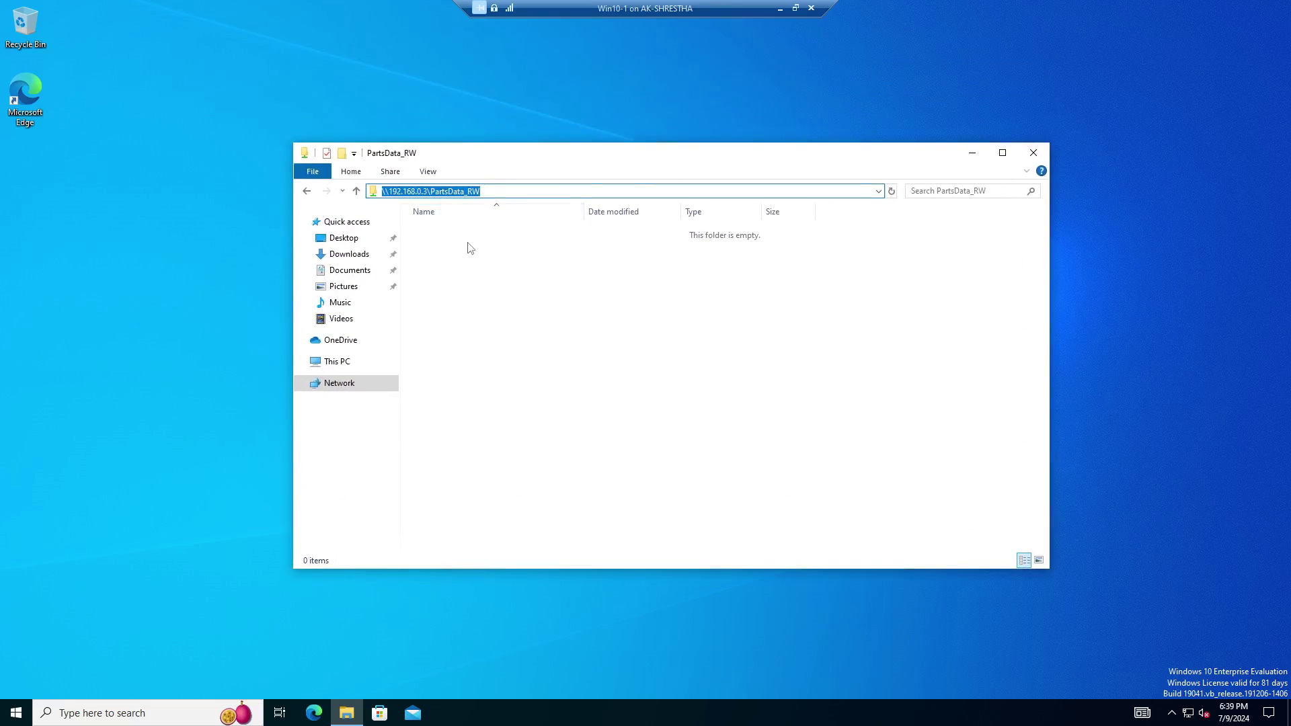
pyautogui.click(471, 248)
pyautogui.click(563, 192)
pyautogui.click(356, 191)
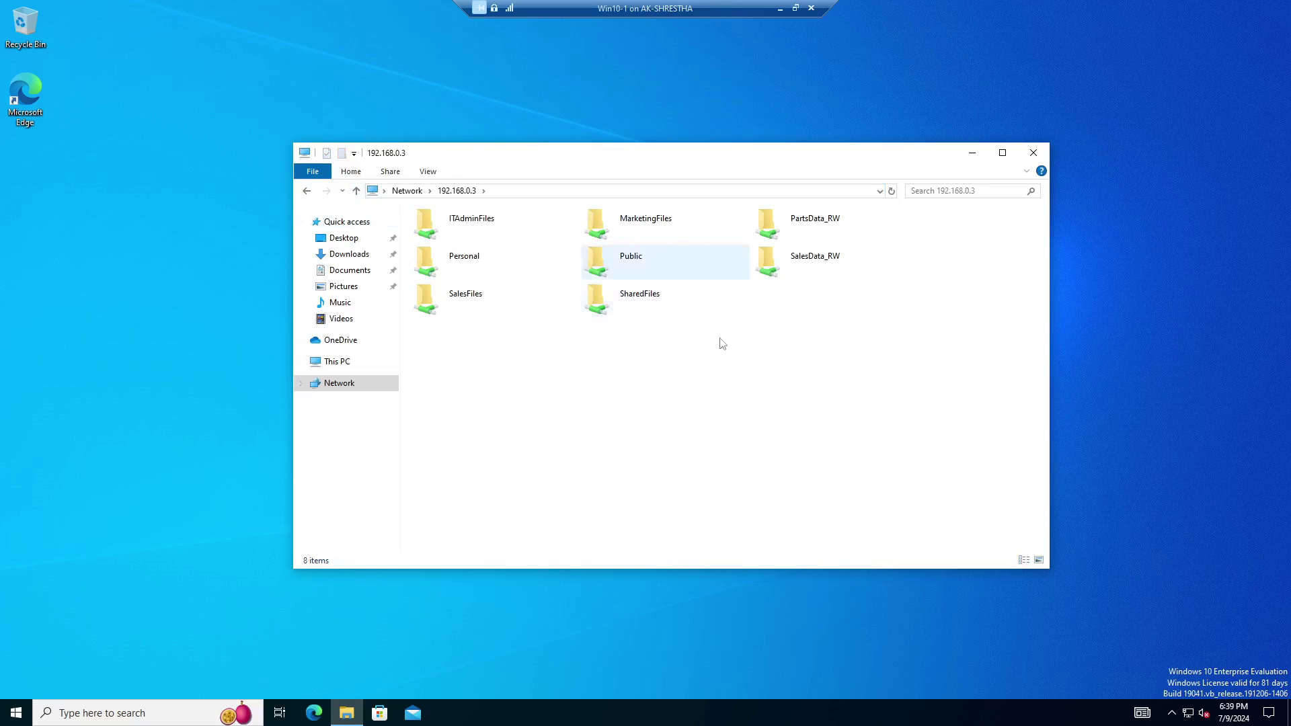
pyautogui.doubleClick(647, 304)
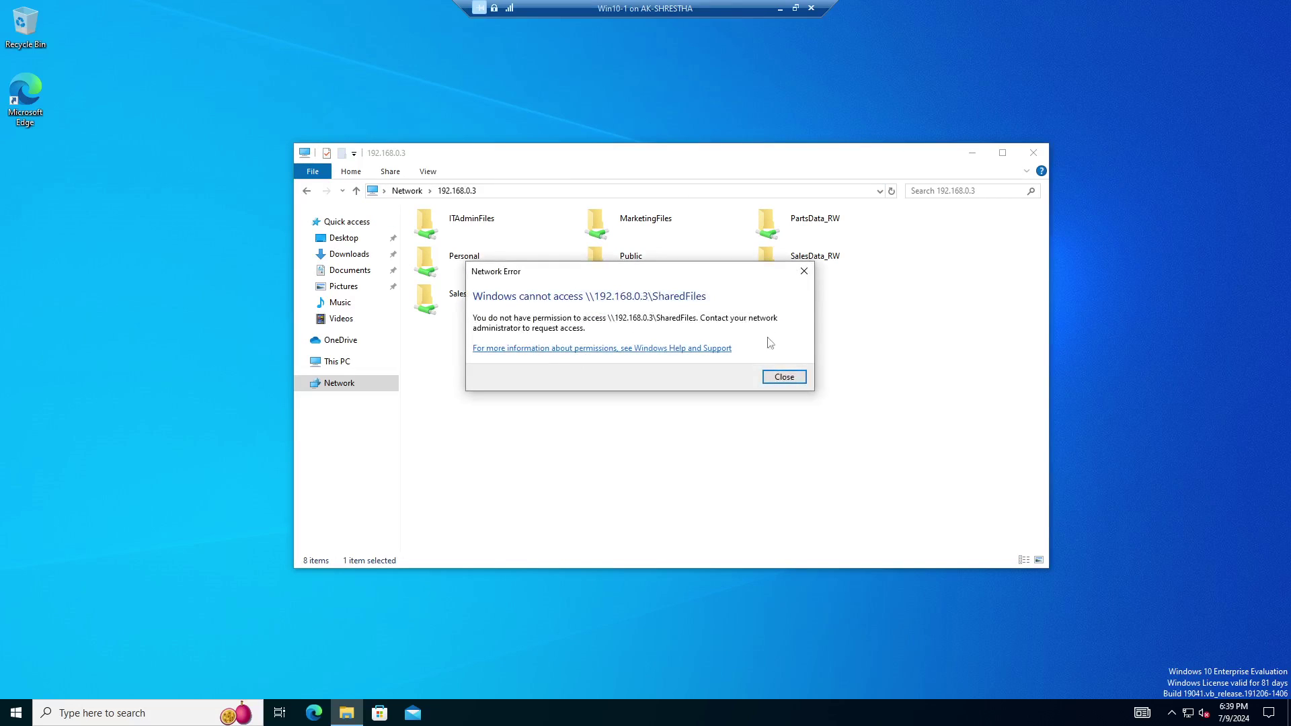
pyautogui.click(783, 377)
pyautogui.click(827, 228)
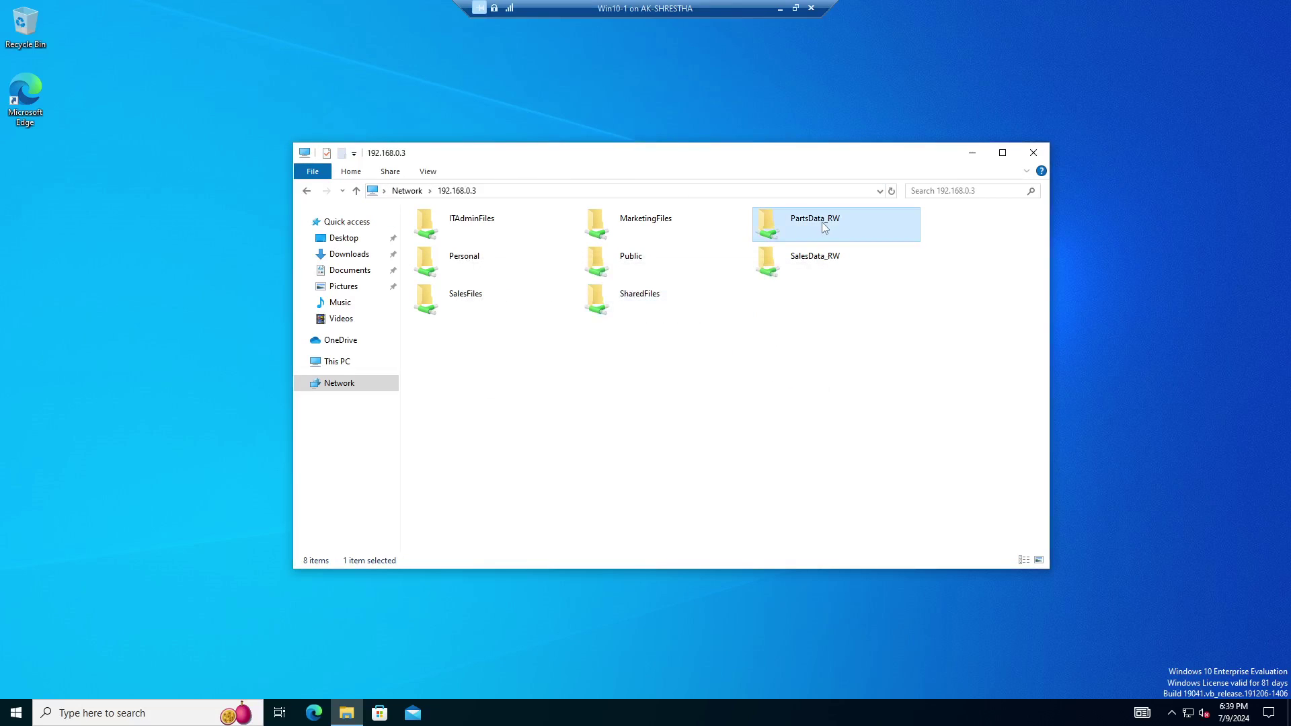
pyautogui.doubleClick(828, 227)
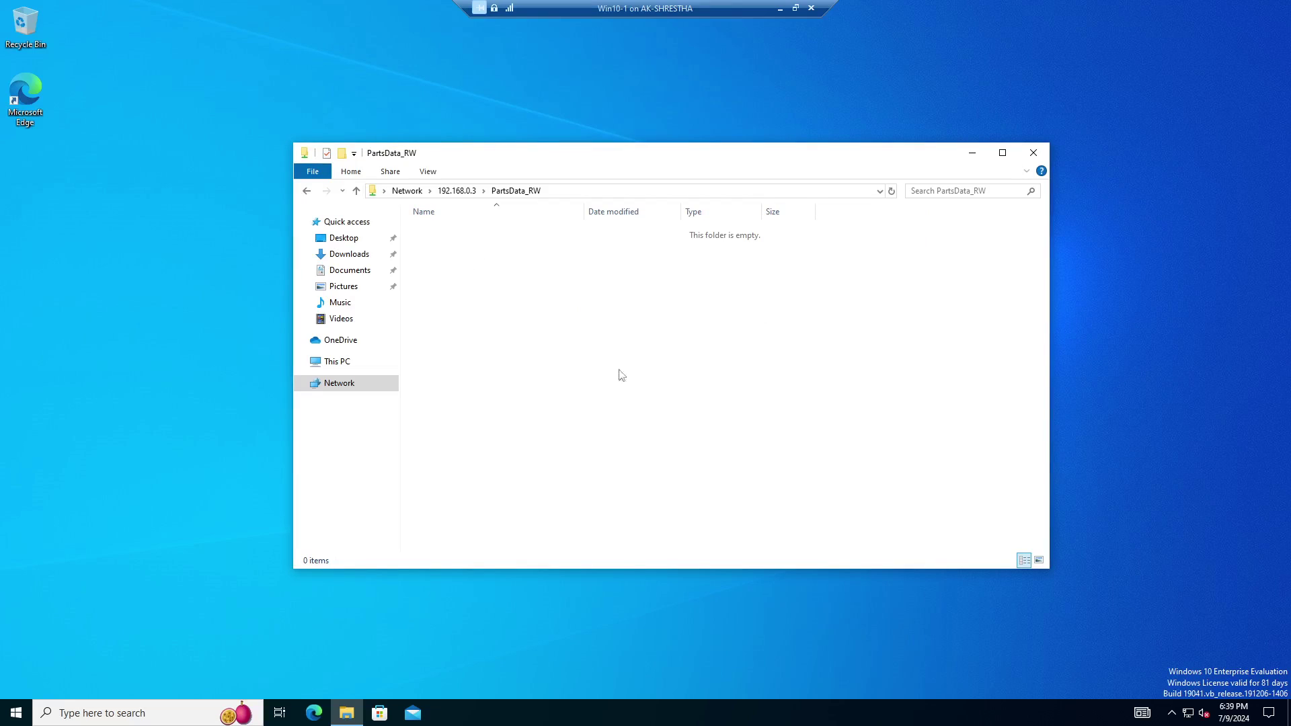
# Create a new folder in PartsData_RW; renaming it to Test is denied and cancelled.
pyautogui.rightClick(548, 294)
pyautogui.moveTo(592, 422)
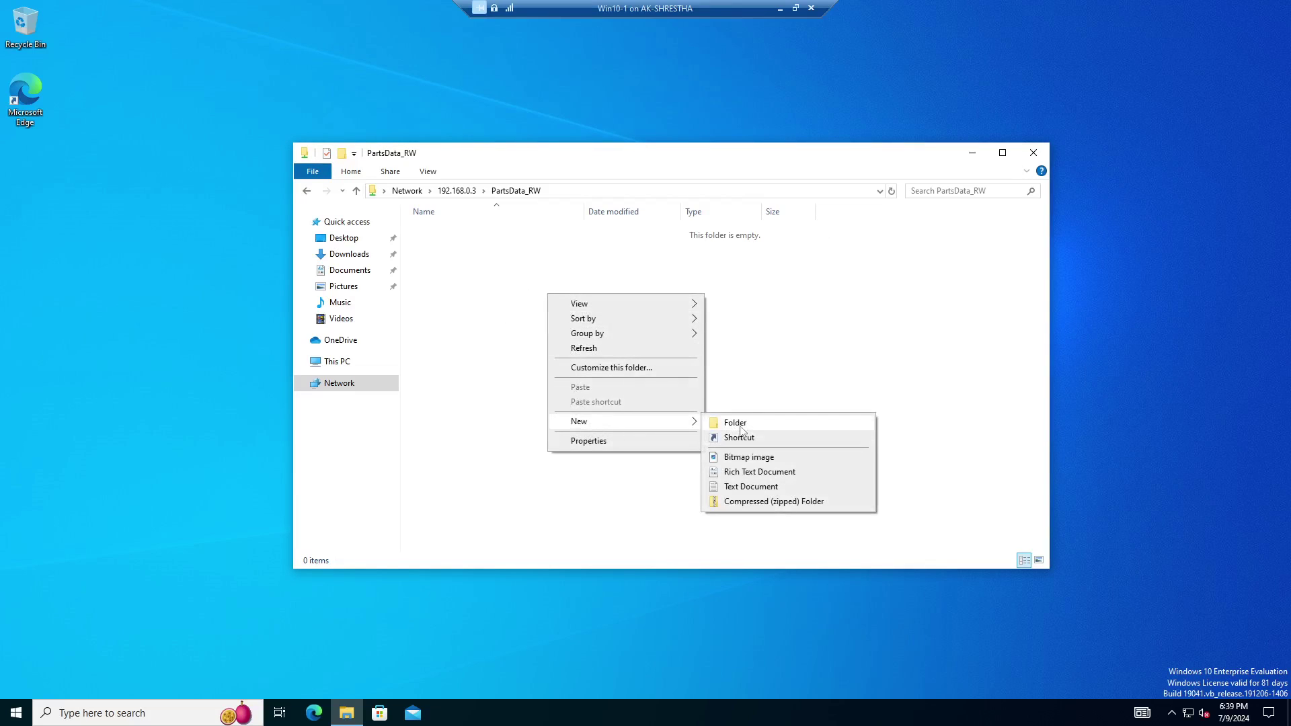
pyautogui.click(762, 419)
pyautogui.write('Test1')
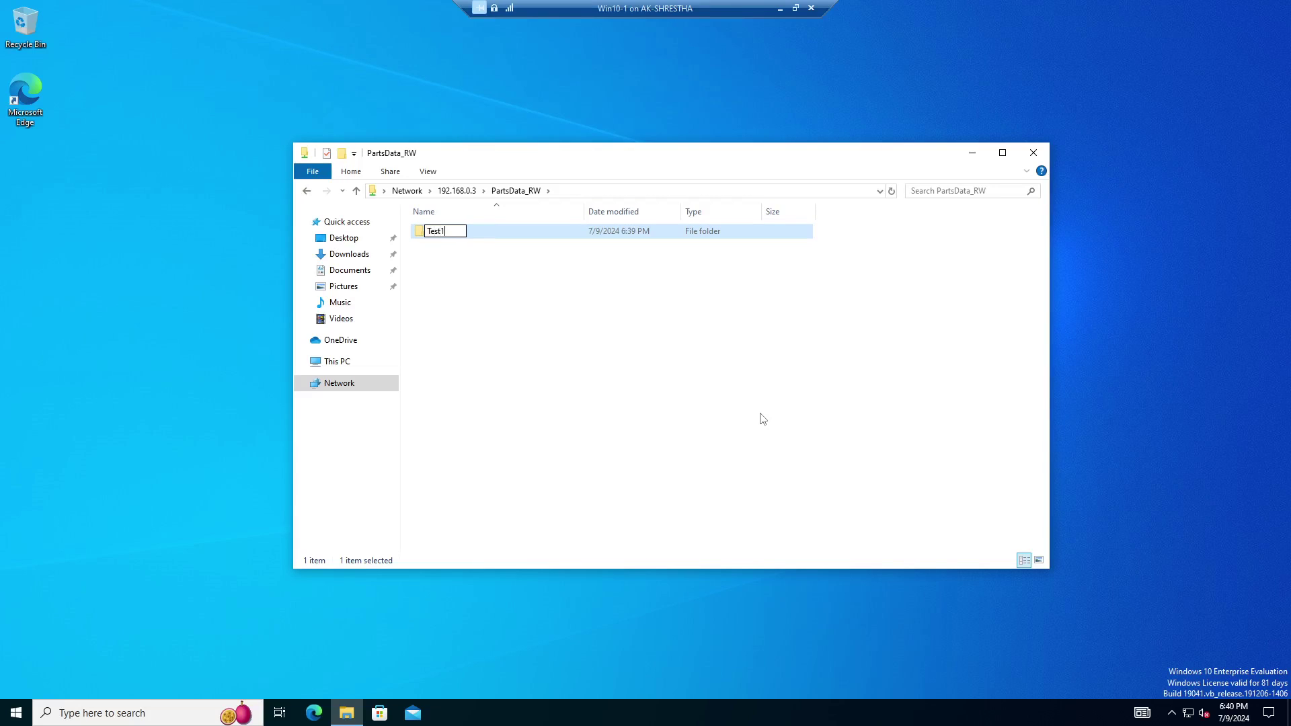
pyautogui.press('Return')
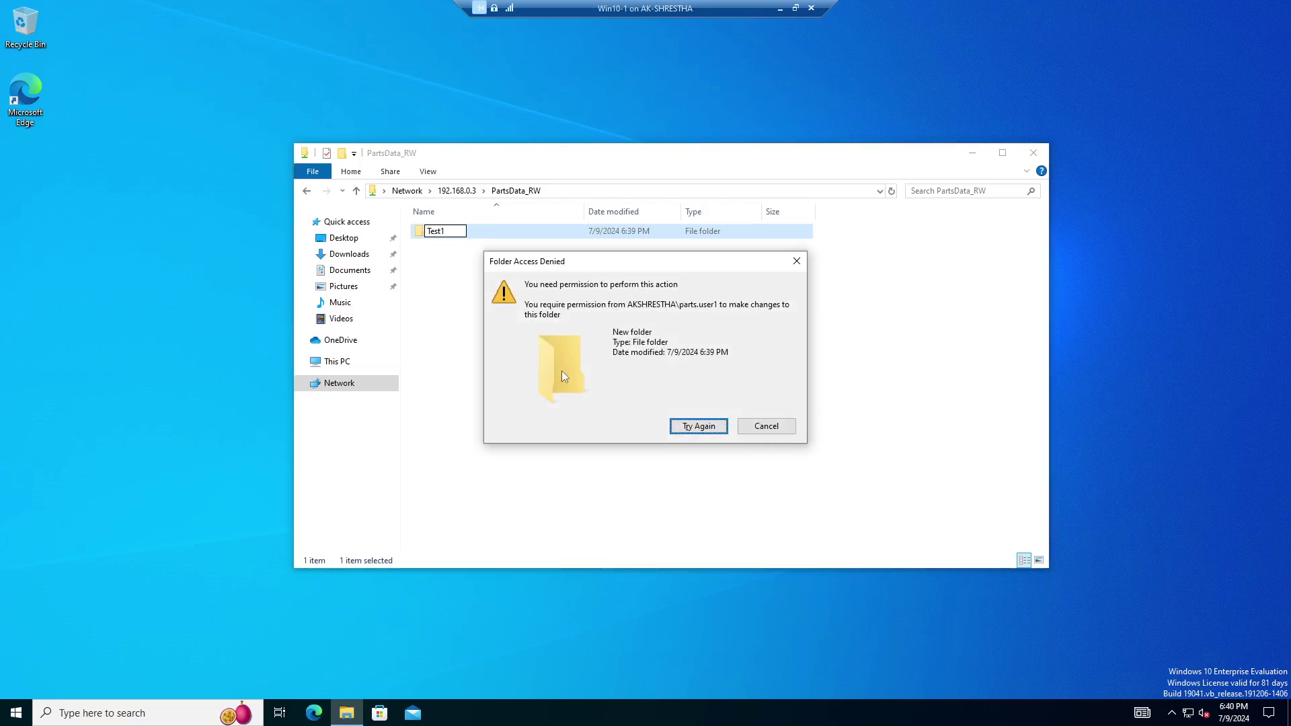
pyautogui.click(696, 427)
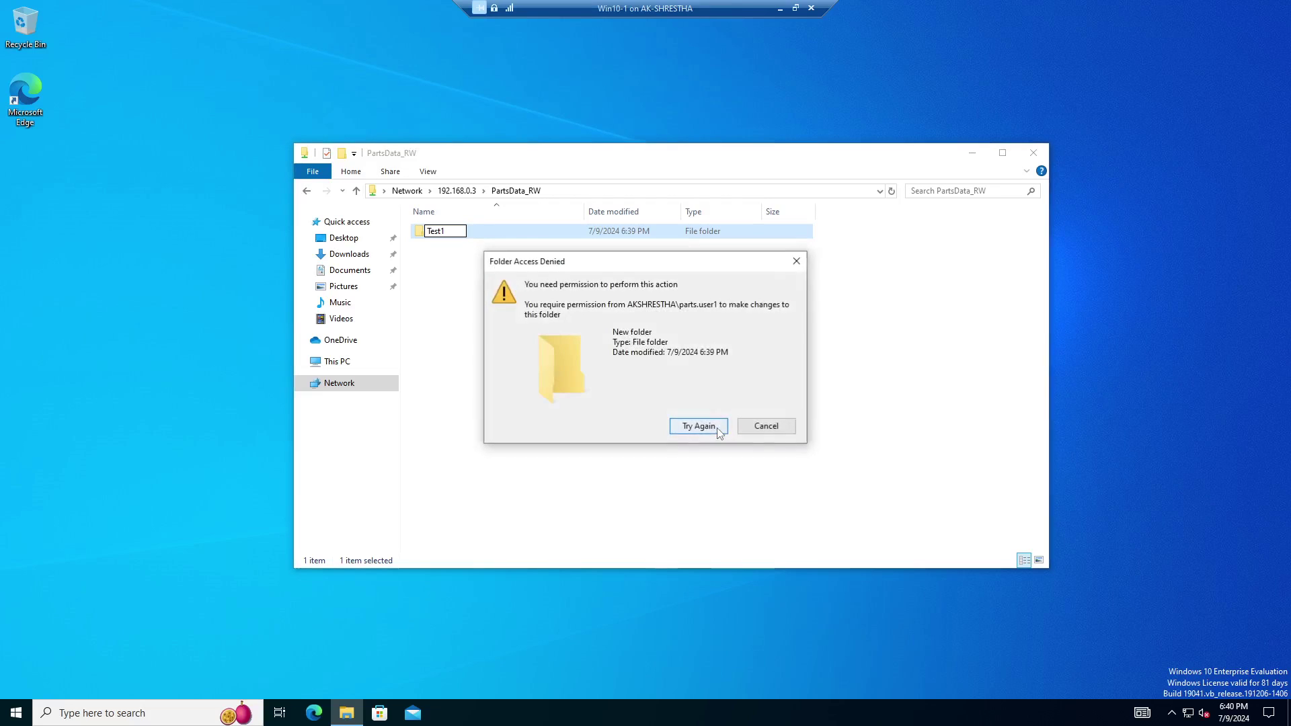
pyautogui.click(767, 426)
# Reopen PartsData_RW and look inside New folder.
pyautogui.click(357, 193)
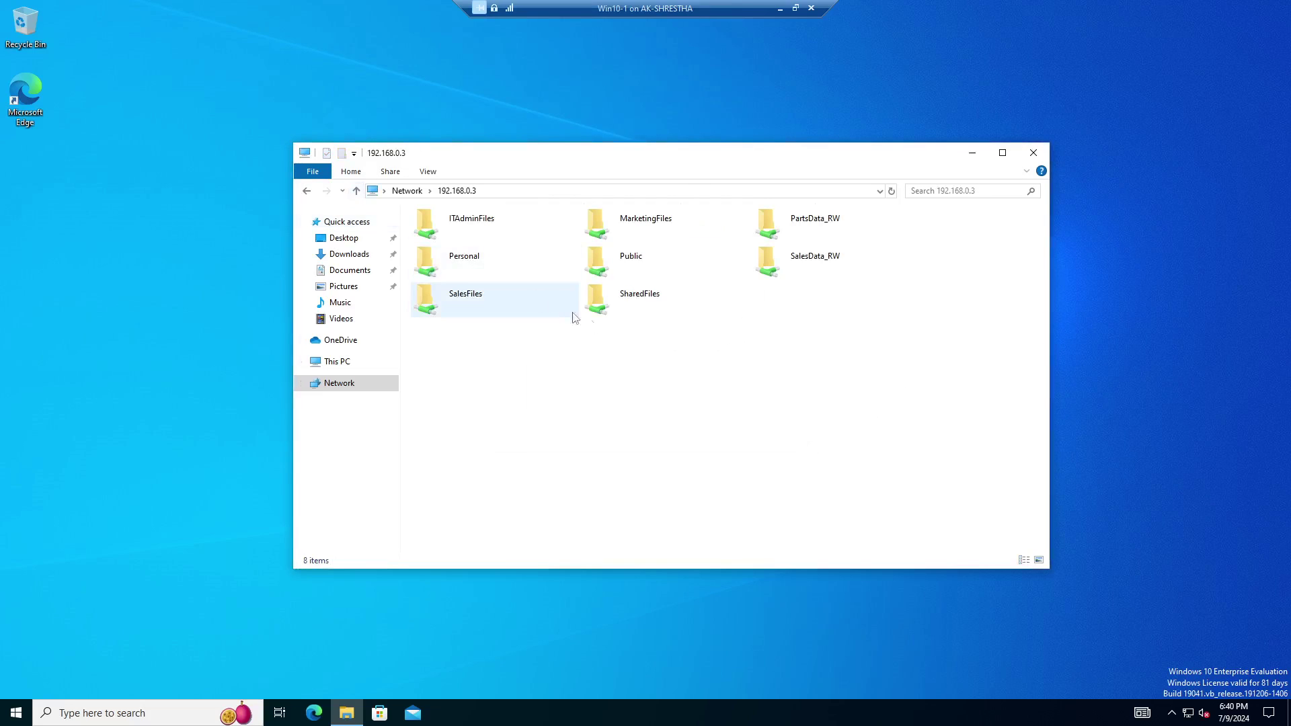
pyautogui.click(868, 227)
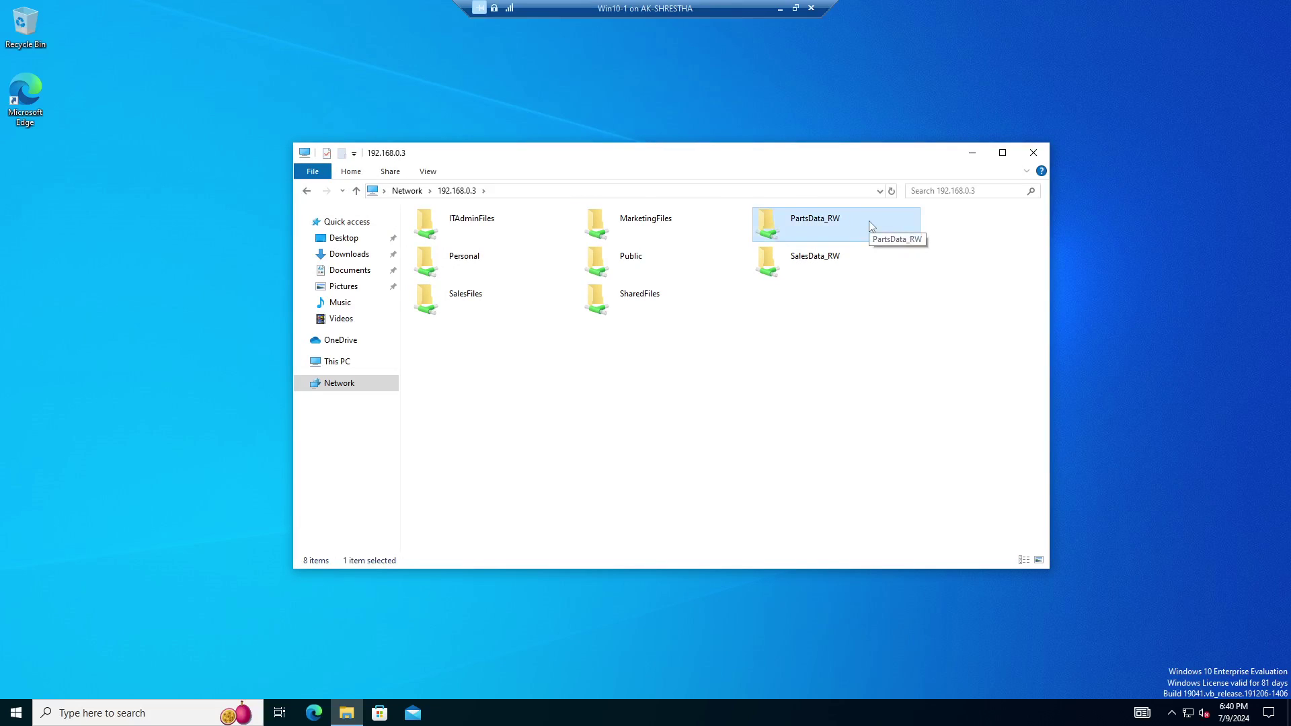
pyautogui.doubleClick(850, 220)
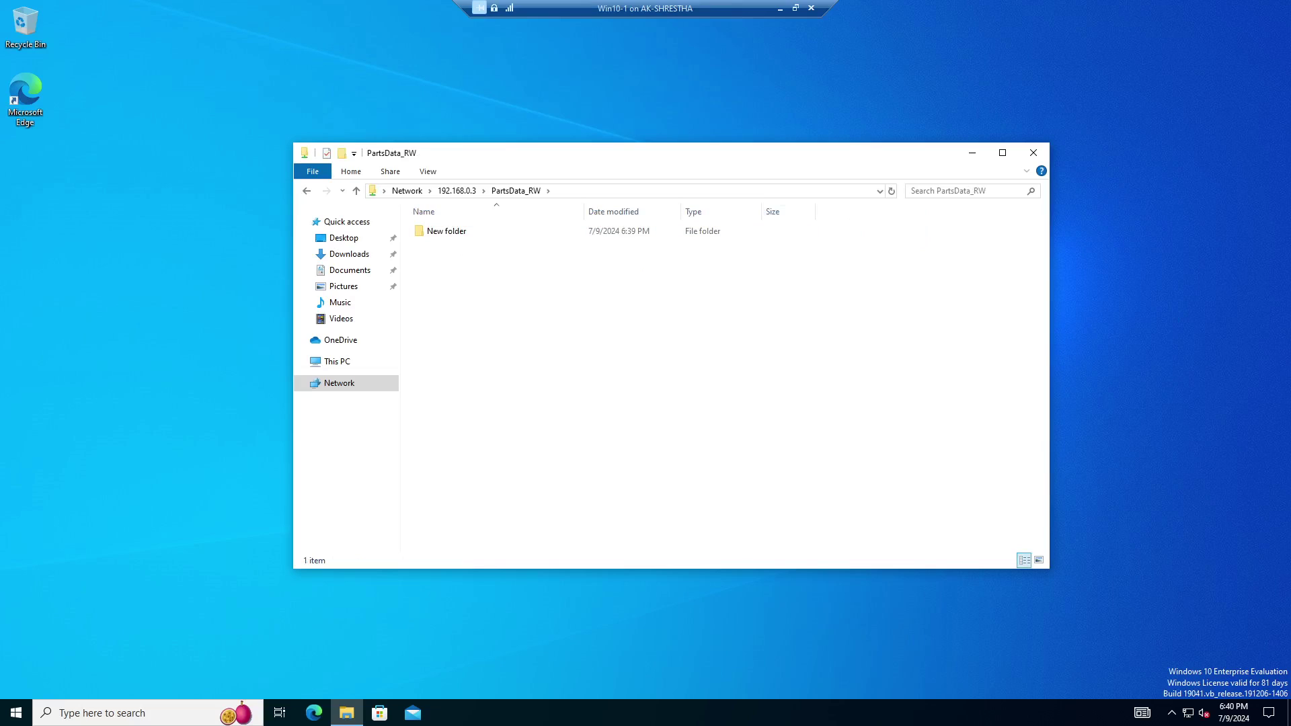
pyautogui.click(453, 233)
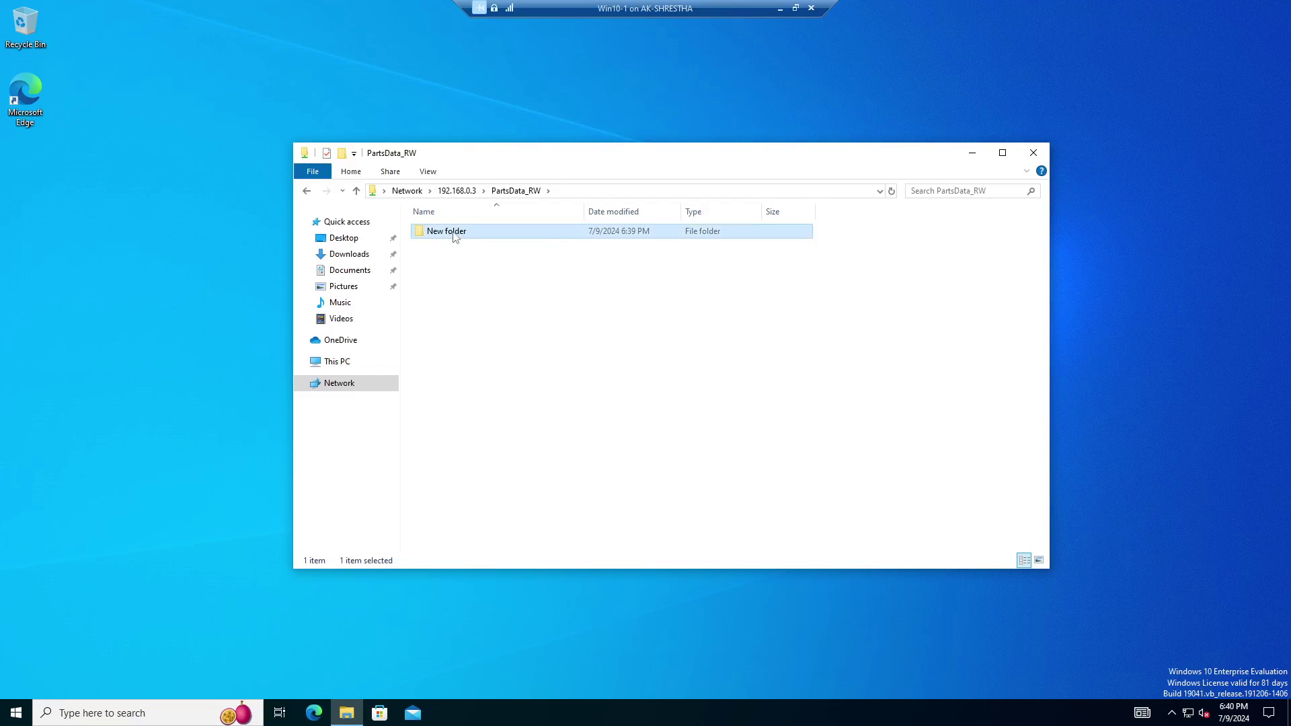
pyautogui.doubleClick(434, 231)
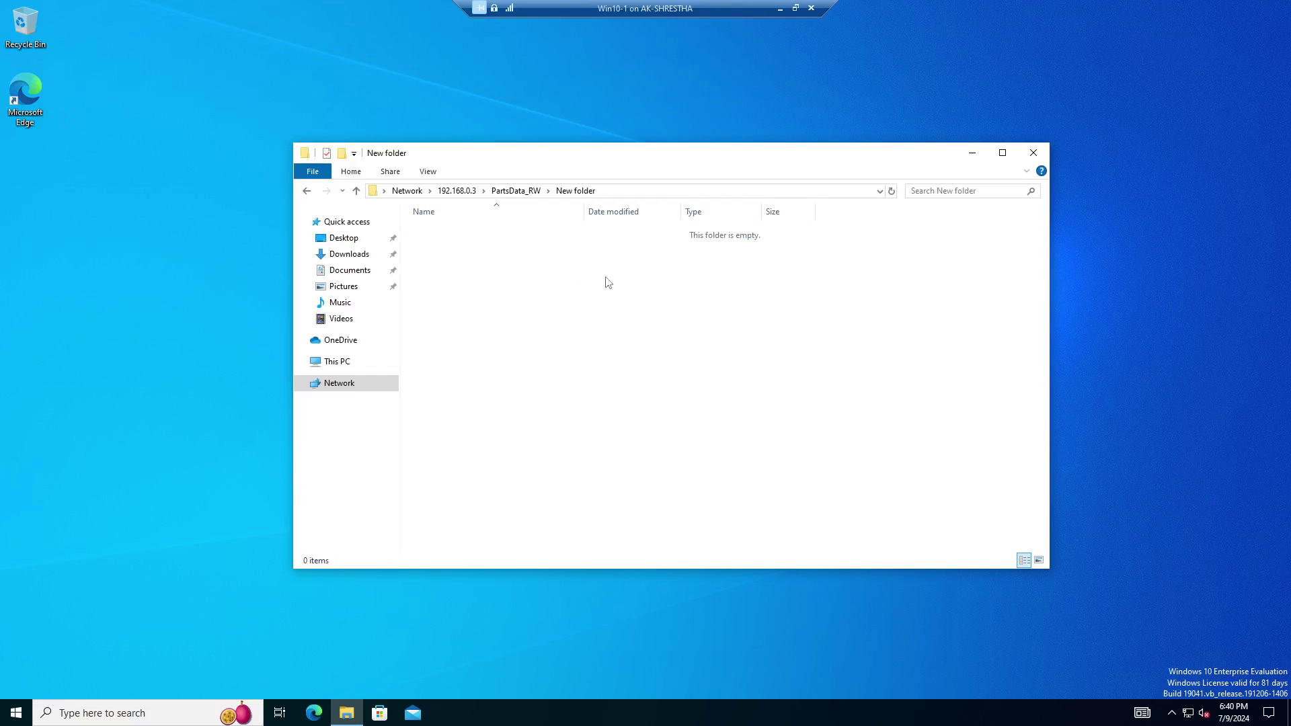
pyautogui.click(356, 191)
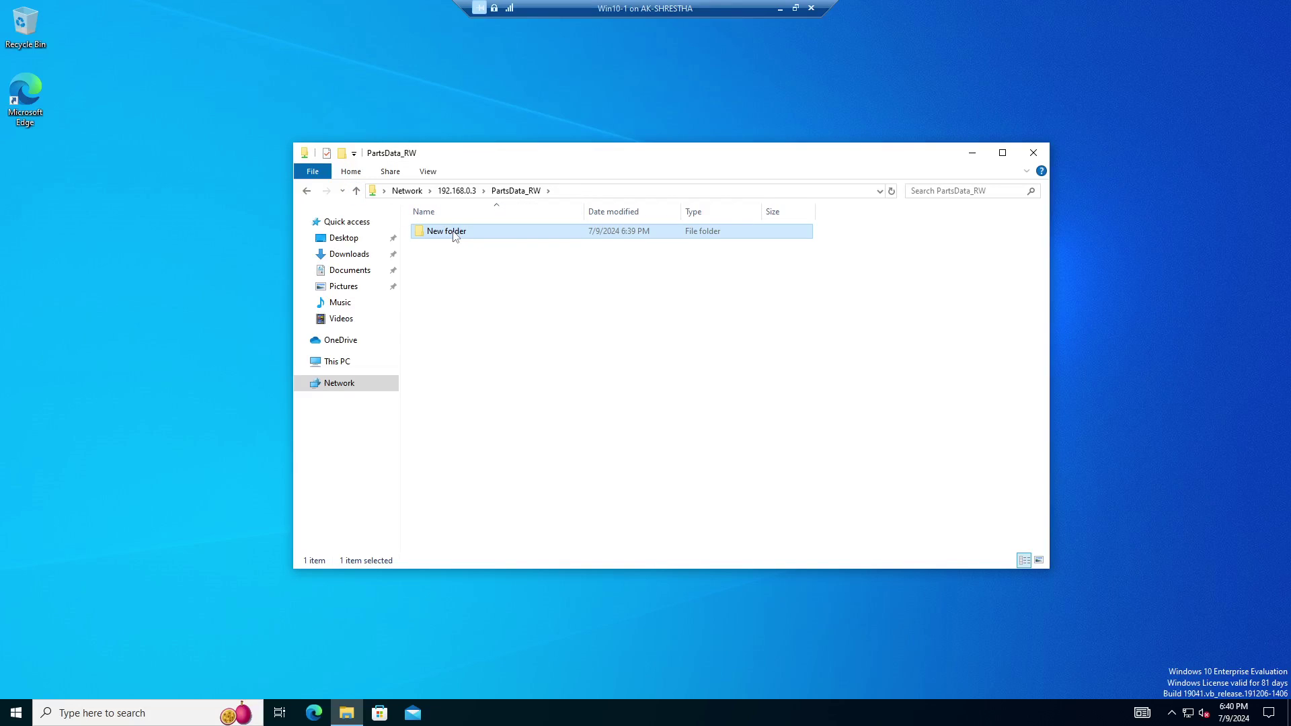
# Try renaming New folder to test, cancelling when access is denied.
pyautogui.rightClick(456, 236)
pyautogui.click(538, 438)
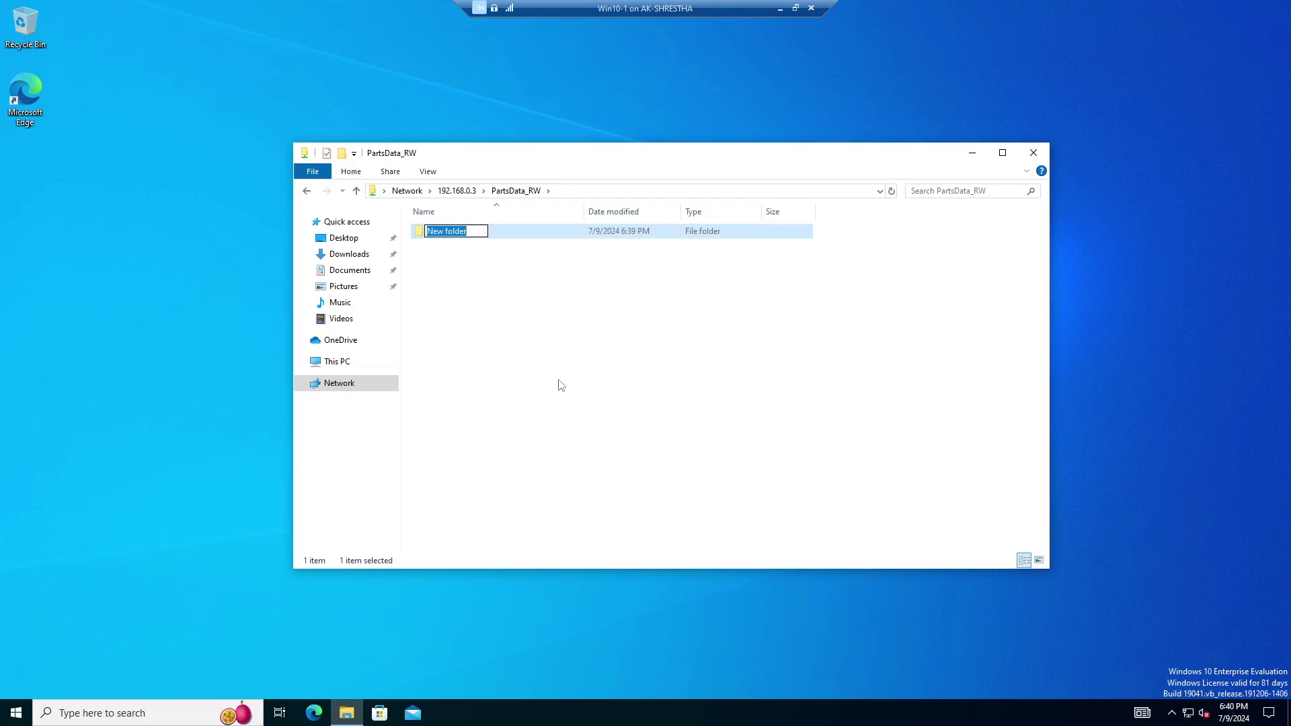
pyautogui.write('test')
pyautogui.press('Return')
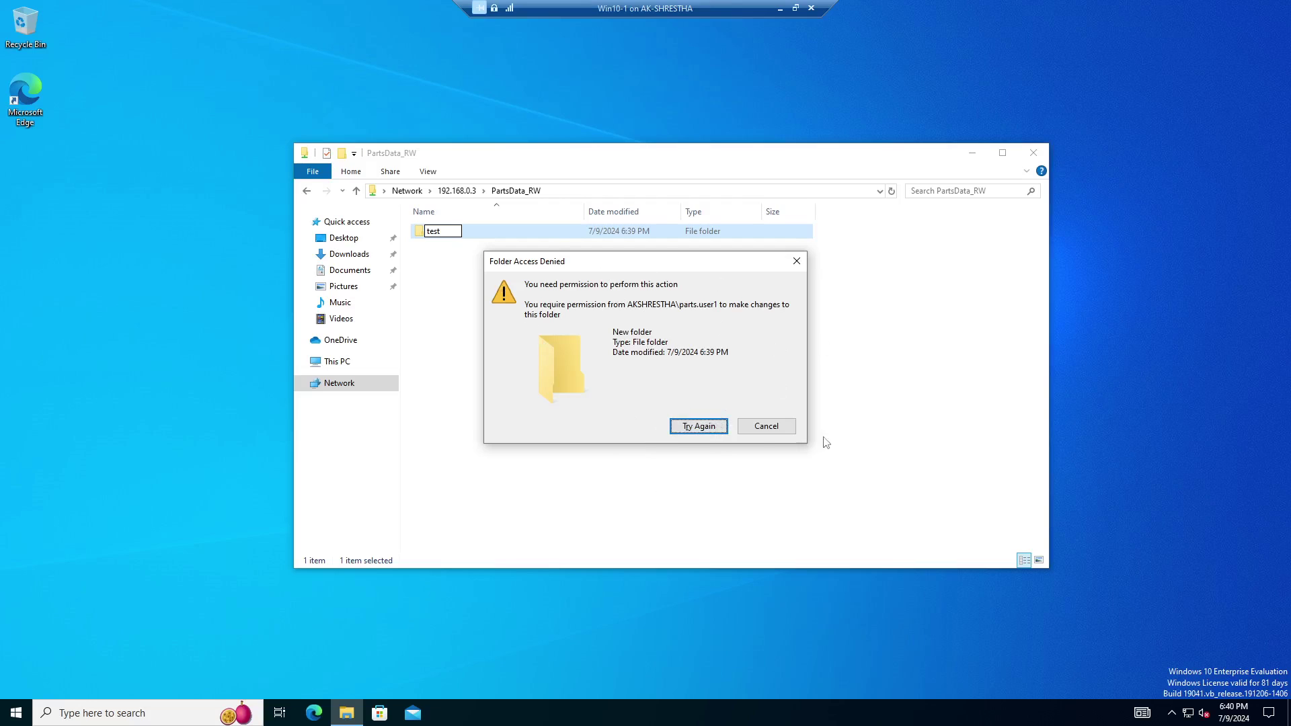
pyautogui.click(767, 427)
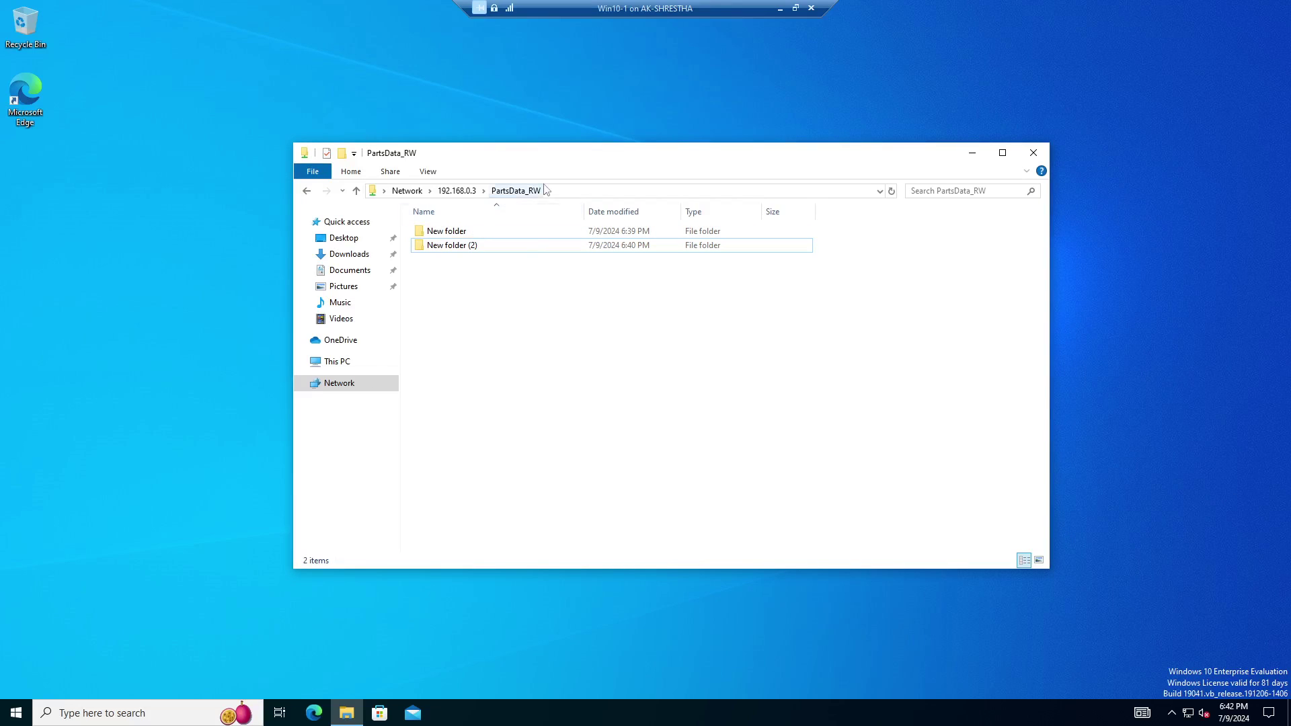
# Check the signed-in user from the Start menu, then return to the share.
pyautogui.moveTo(553, 158); pyautogui.dragTo(559, 127)
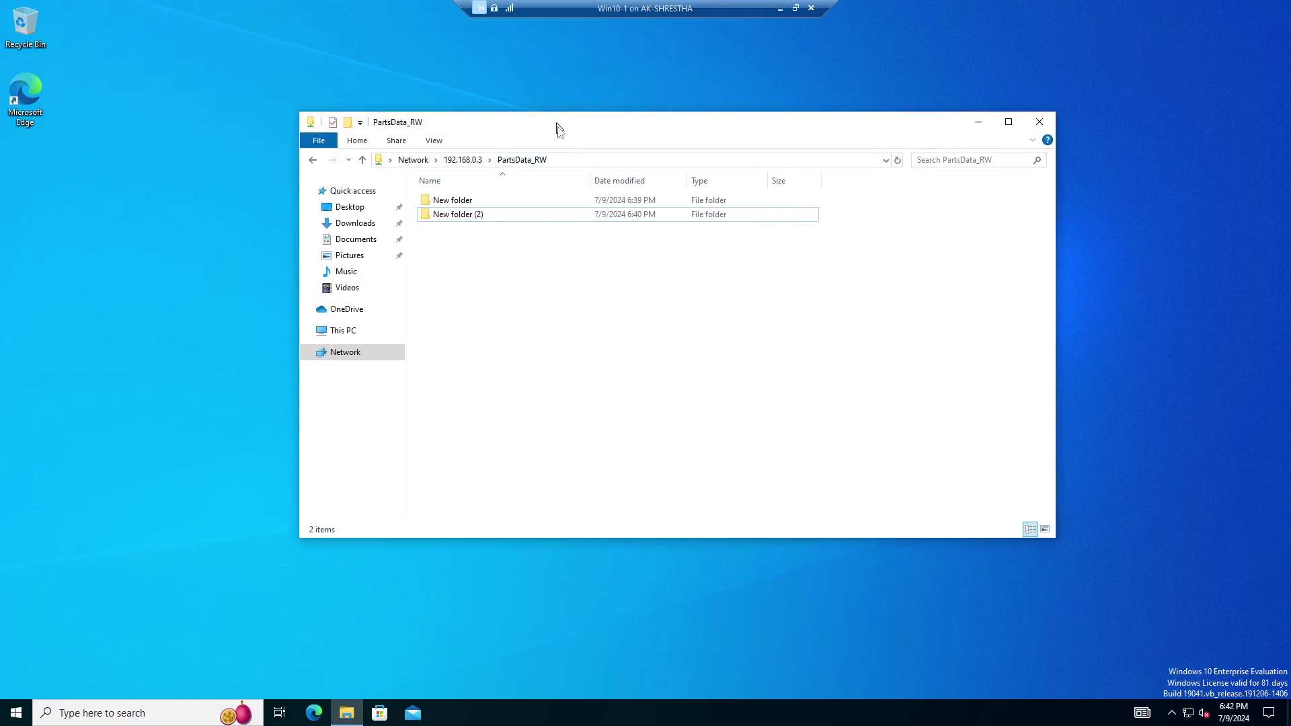
pyautogui.click(460, 201)
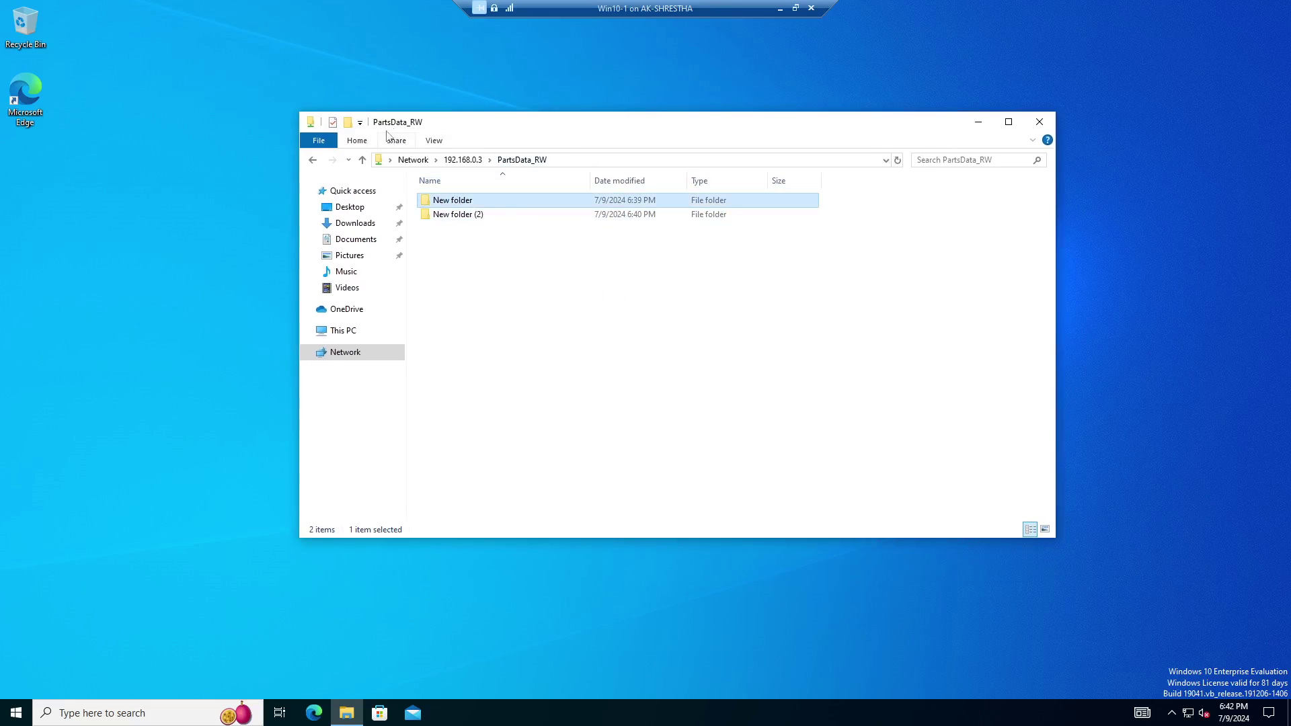
pyautogui.click(16, 713)
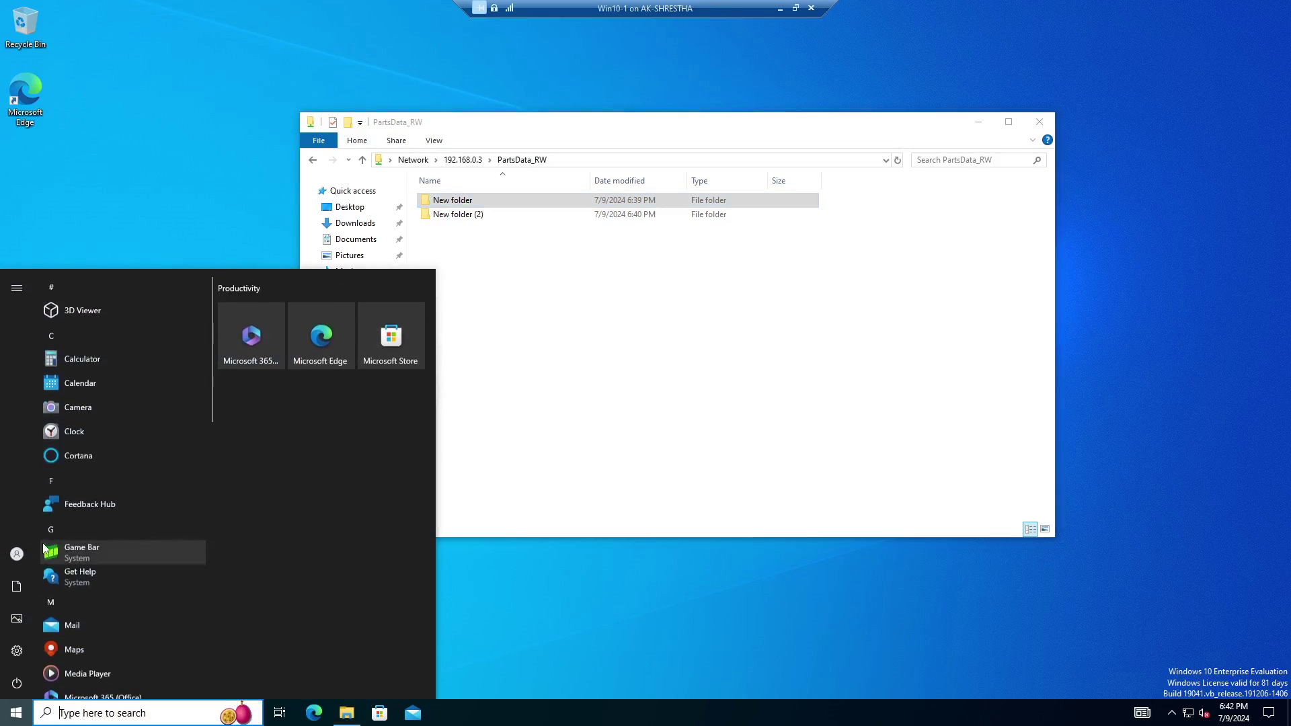
pyautogui.moveTo(43, 564)
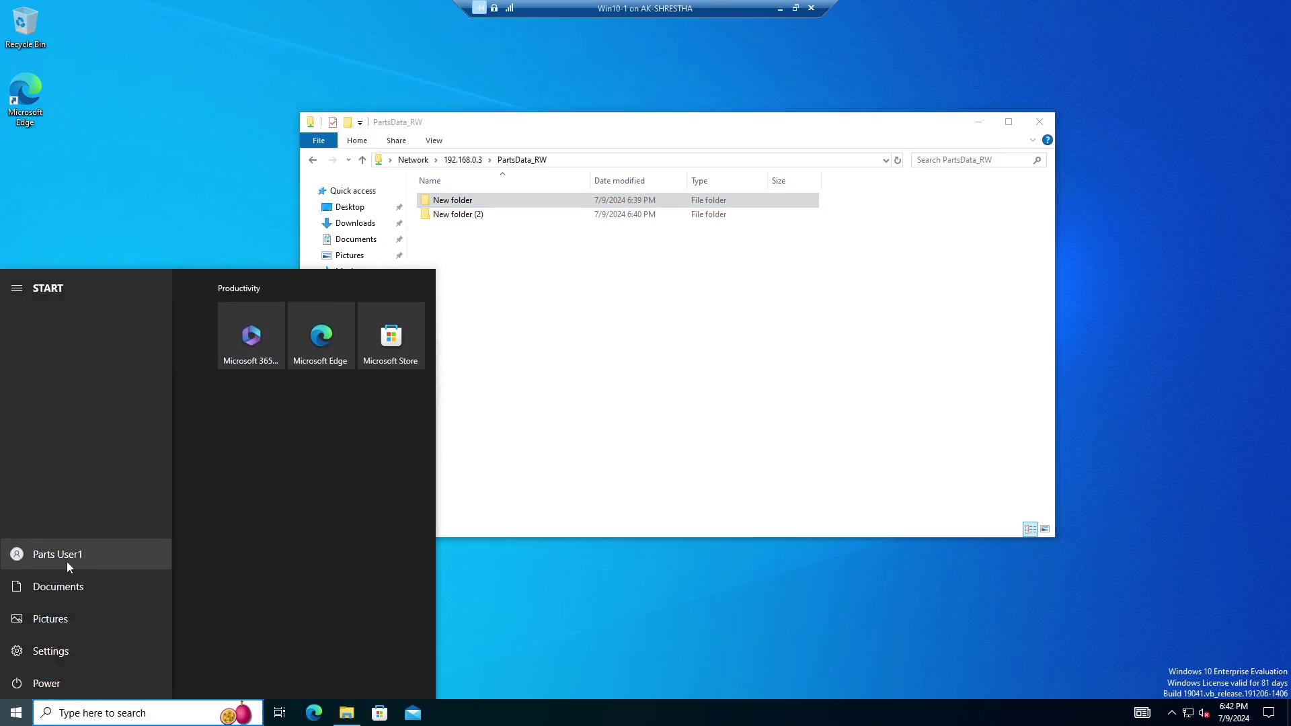
pyautogui.click(650, 317)
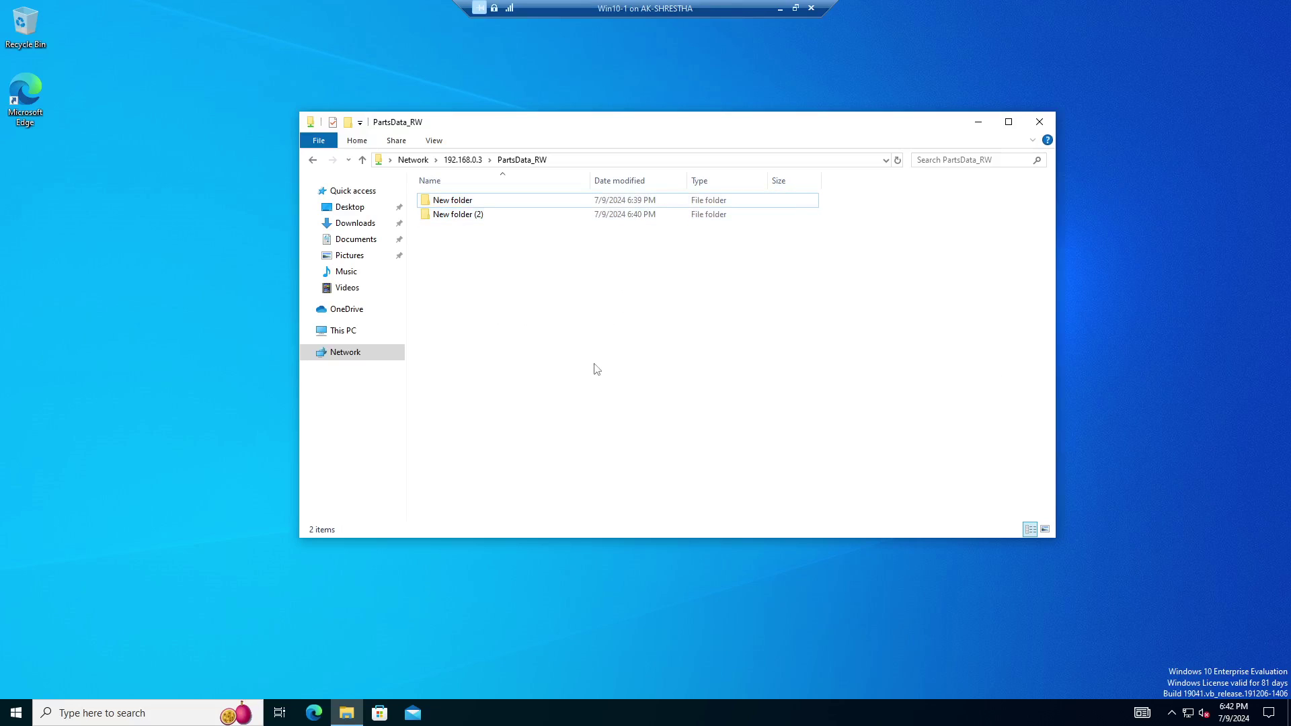
# Create a New Text Document in the share; its rename is denied and abandoned.
pyautogui.rightClick(538, 309)
pyautogui.moveTo(599, 449)
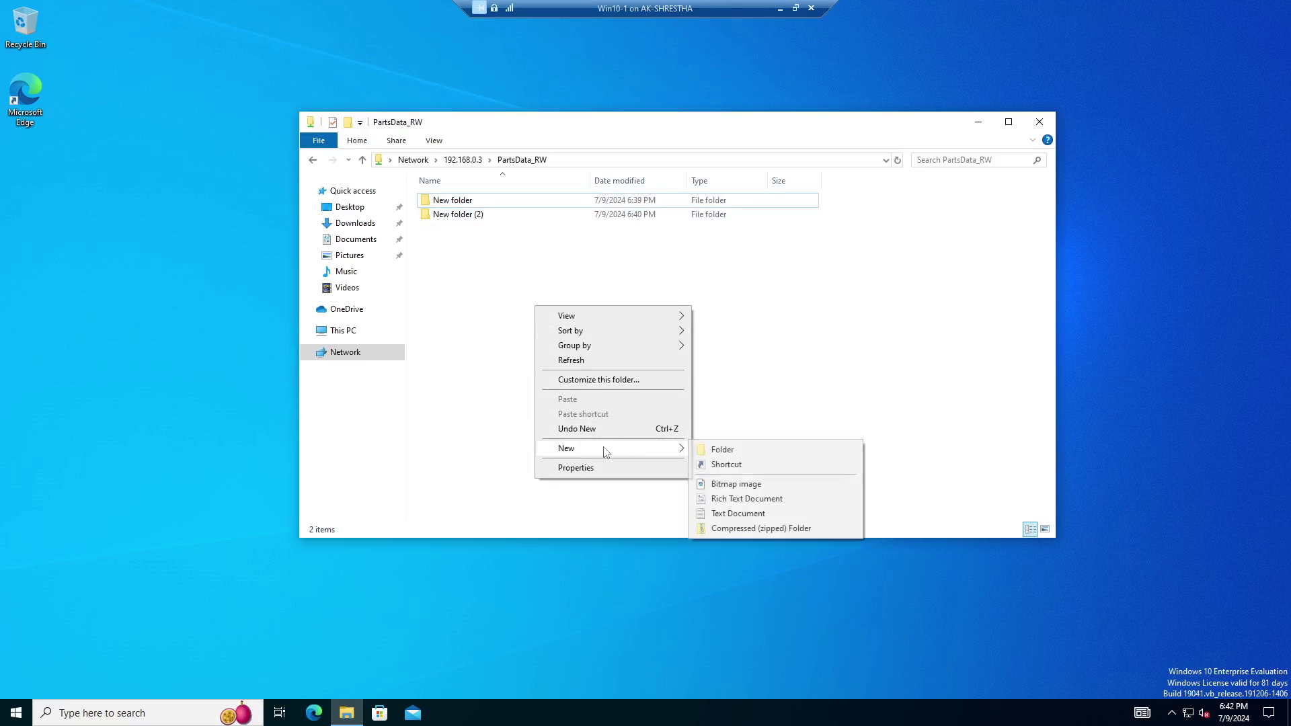
pyautogui.click(733, 514)
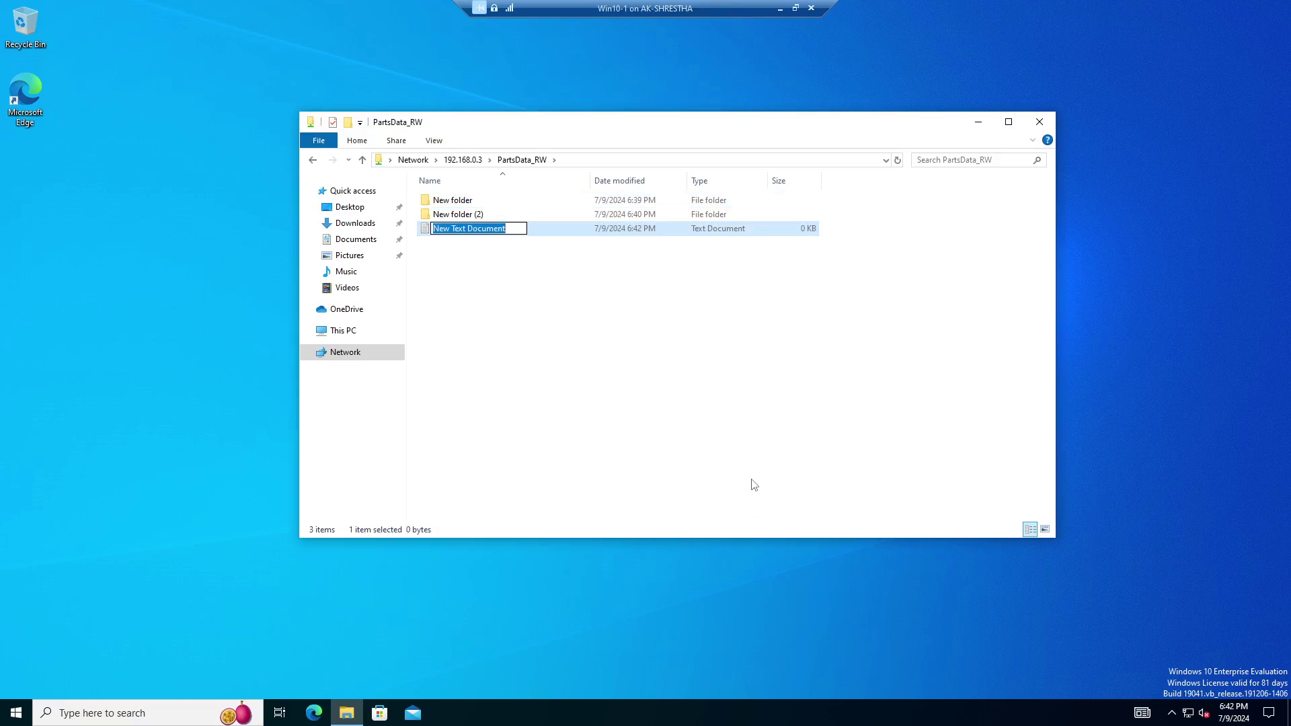
pyautogui.write('t')
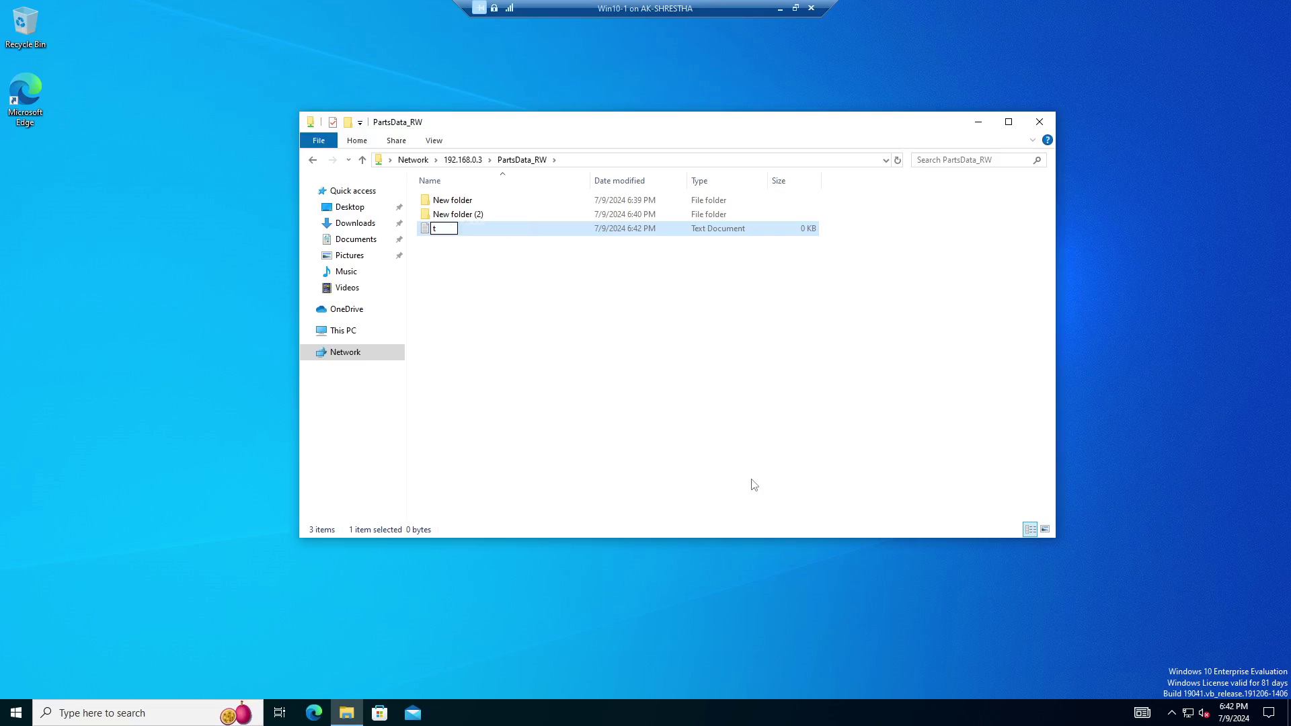
pyautogui.write('es')
pyautogui.press('Return')
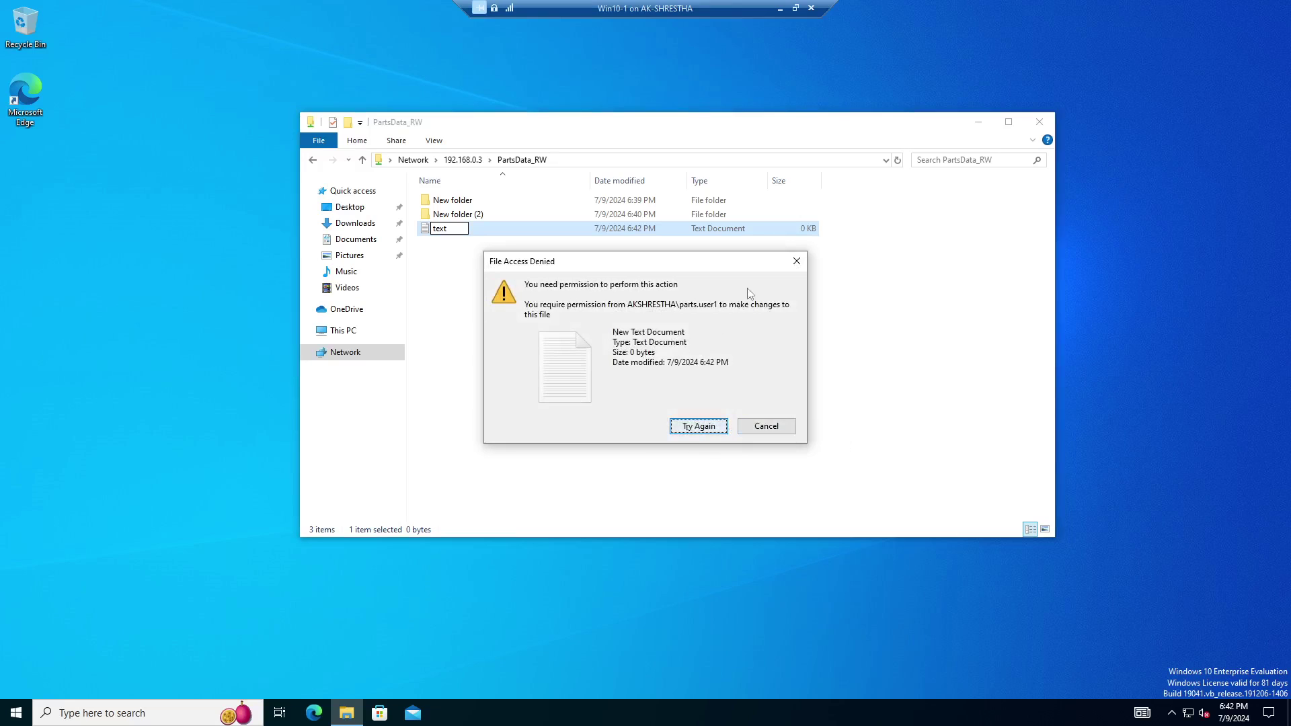
pyautogui.click(767, 427)
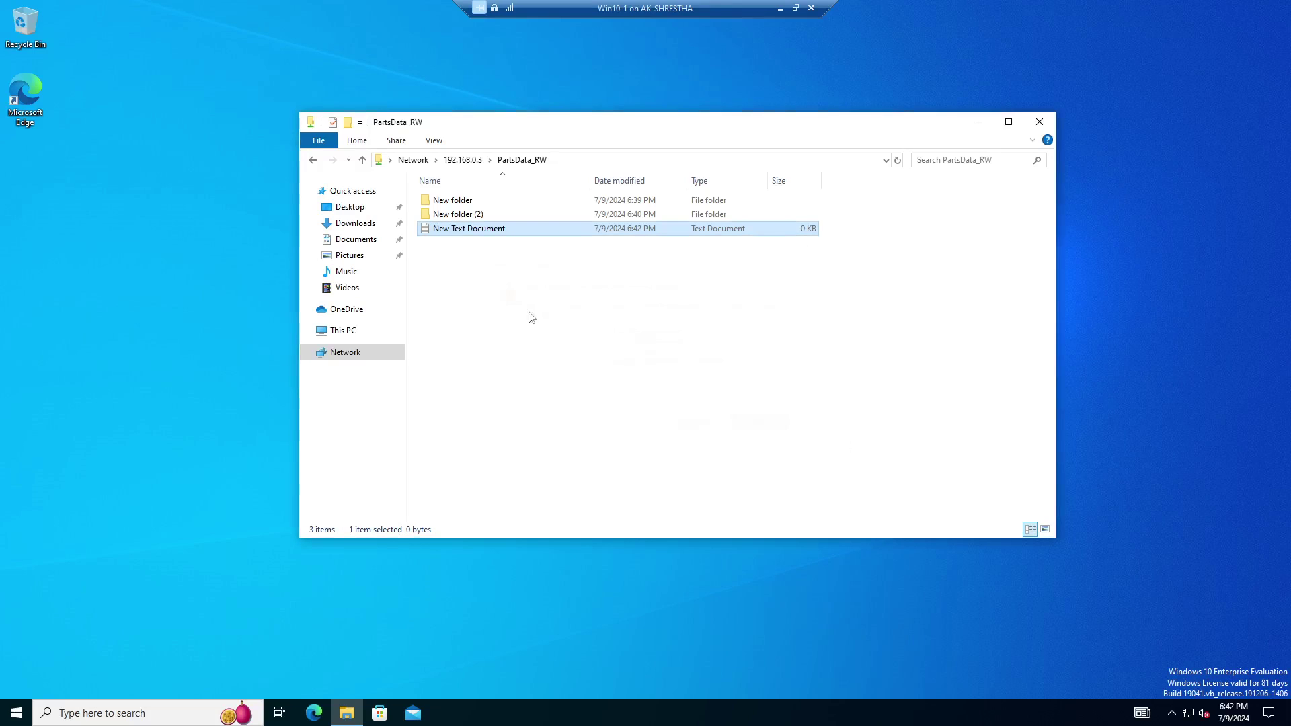
# Write 'This is test doc.' into New Text Document in Notepad, save, and close it.
pyautogui.doubleClick(471, 230)
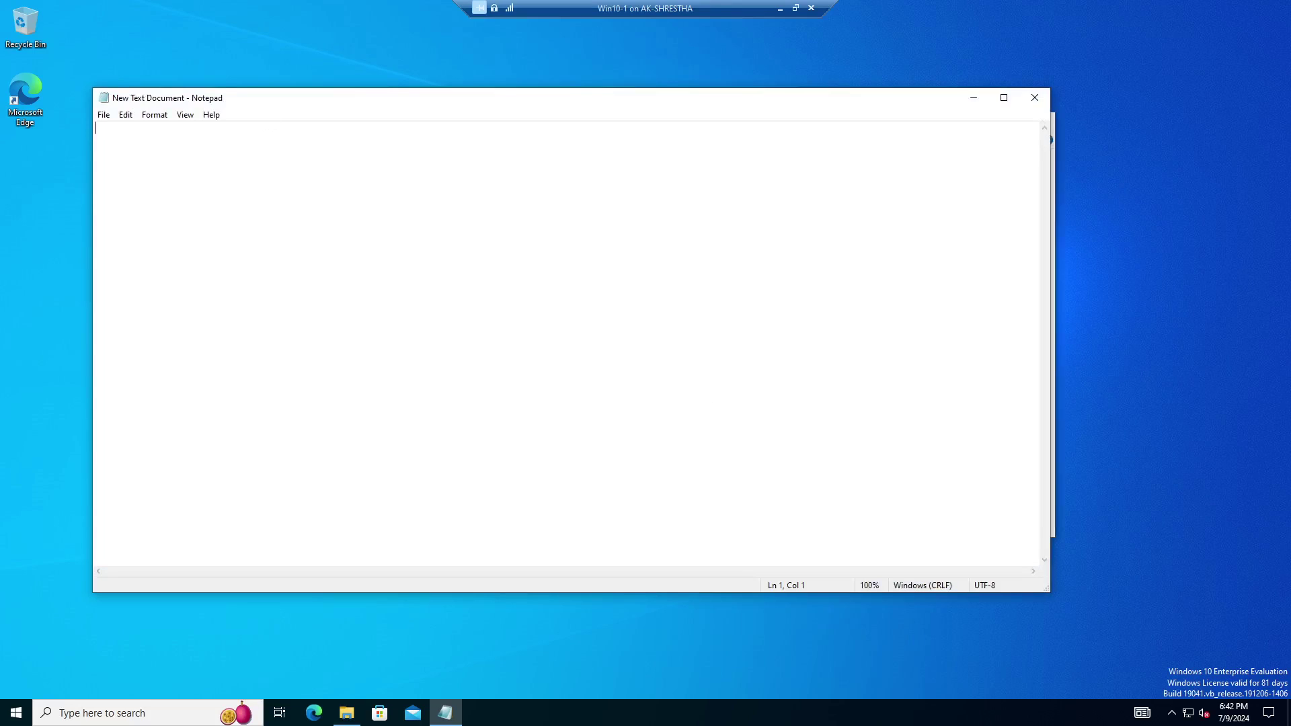
pyautogui.write('This is test doc.')
pyautogui.click(103, 114)
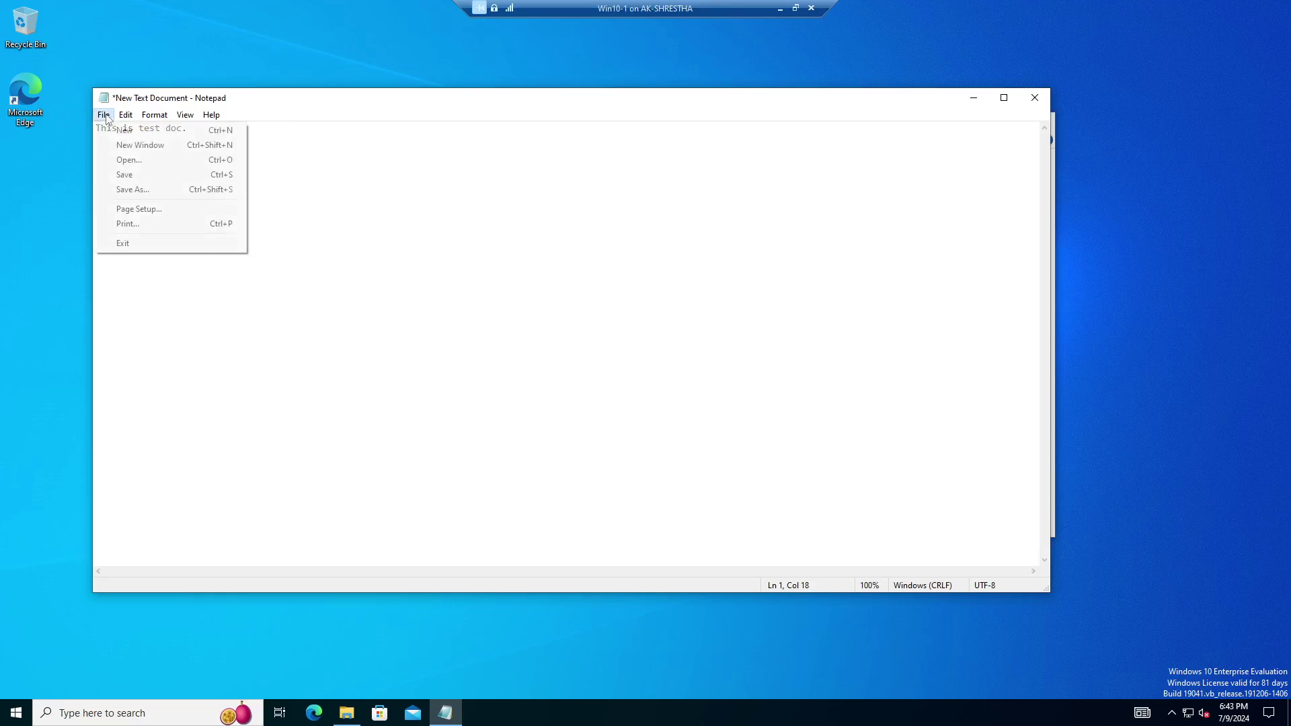
pyautogui.click(124, 176)
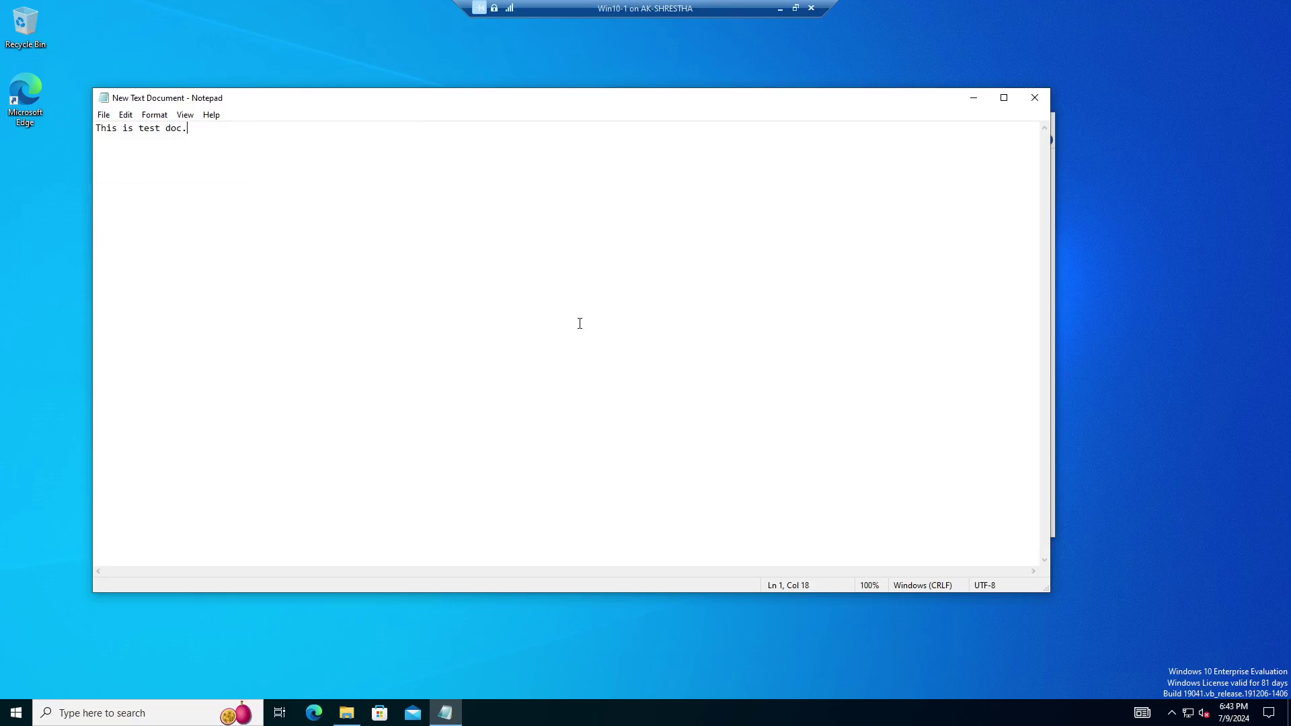
pyautogui.click(1035, 99)
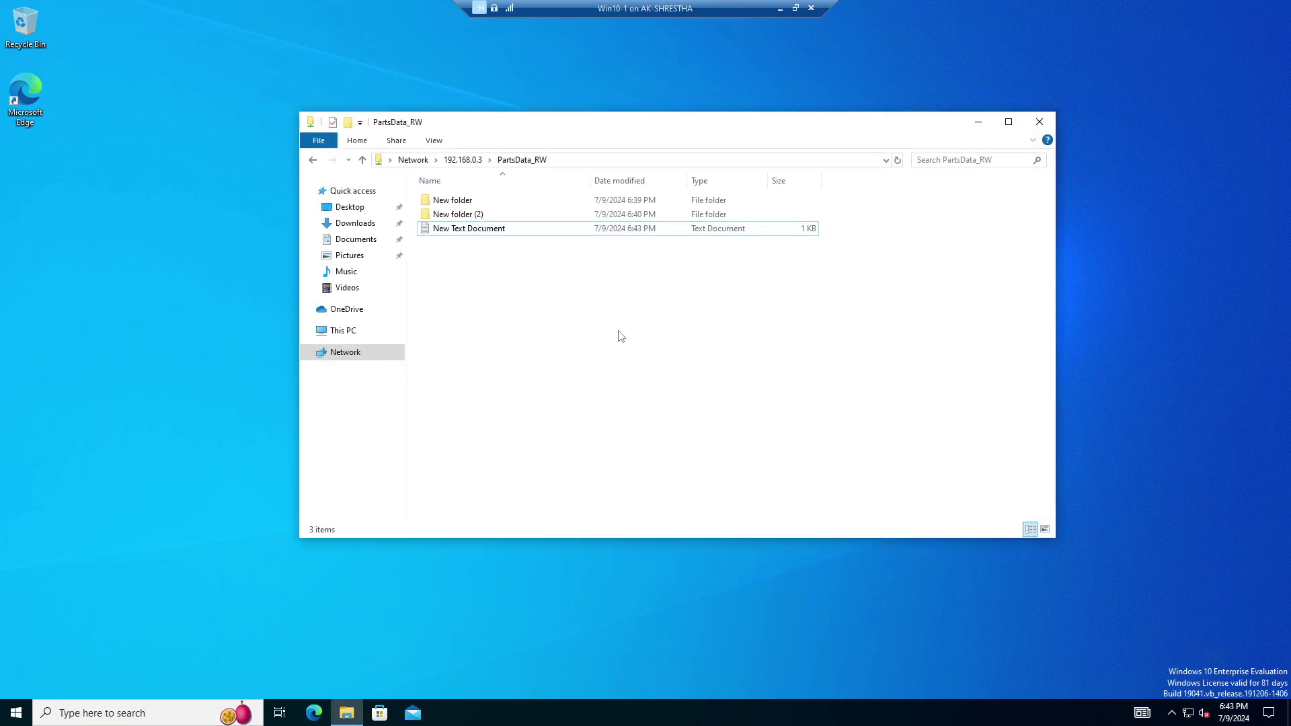
pyautogui.click(449, 204)
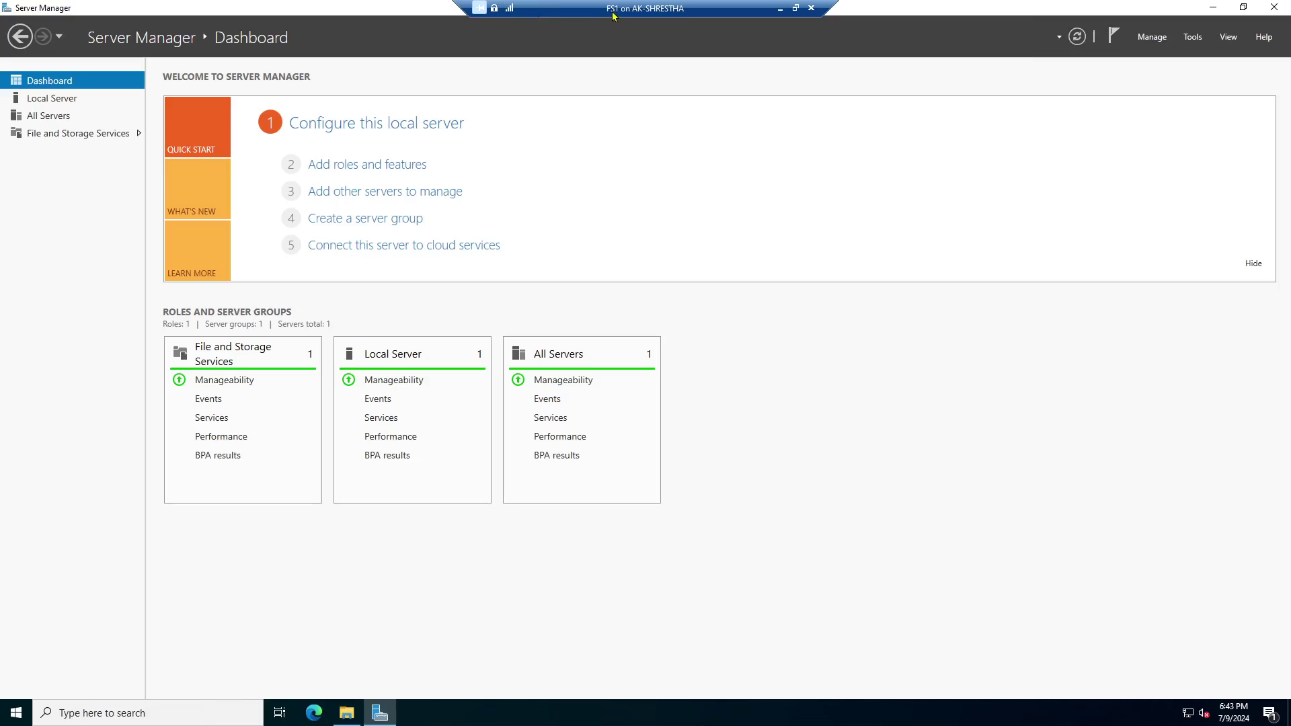
# From FS1's Shares list, open PartsData_RW's advanced security settings and select the Parts_Group entry.
pyautogui.click(54, 133)
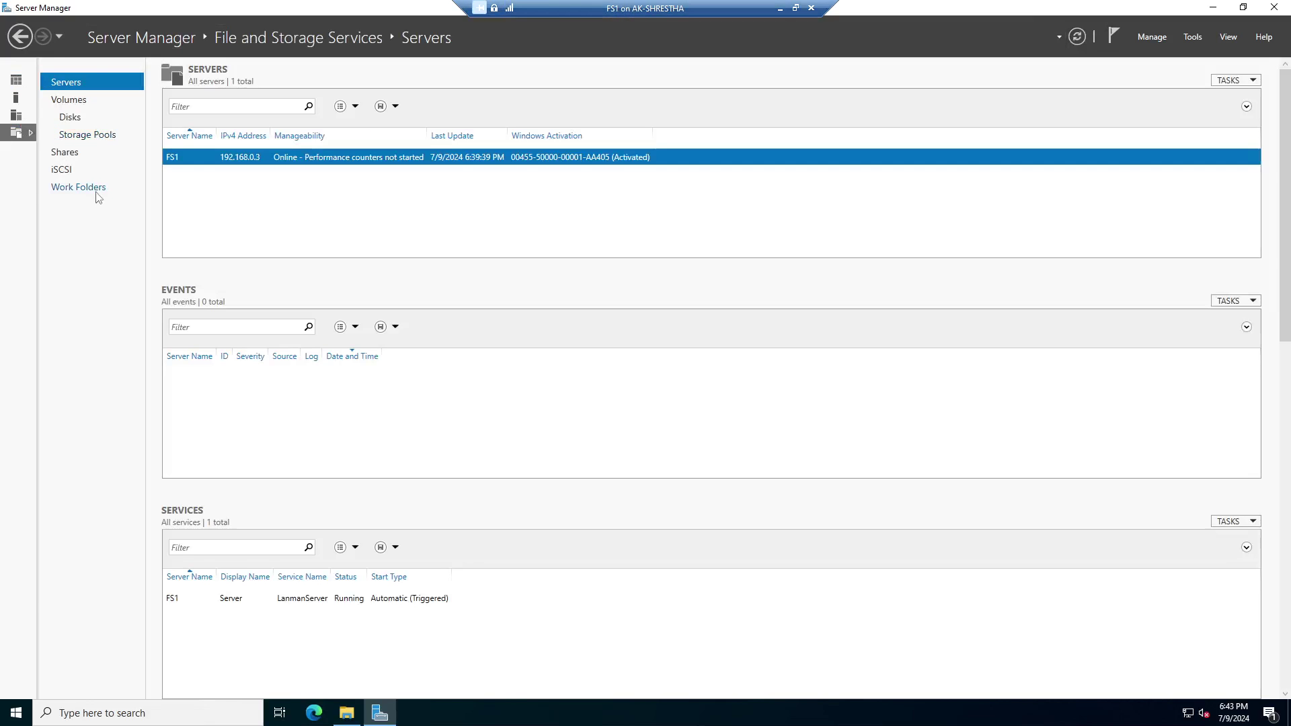
pyautogui.click(65, 152)
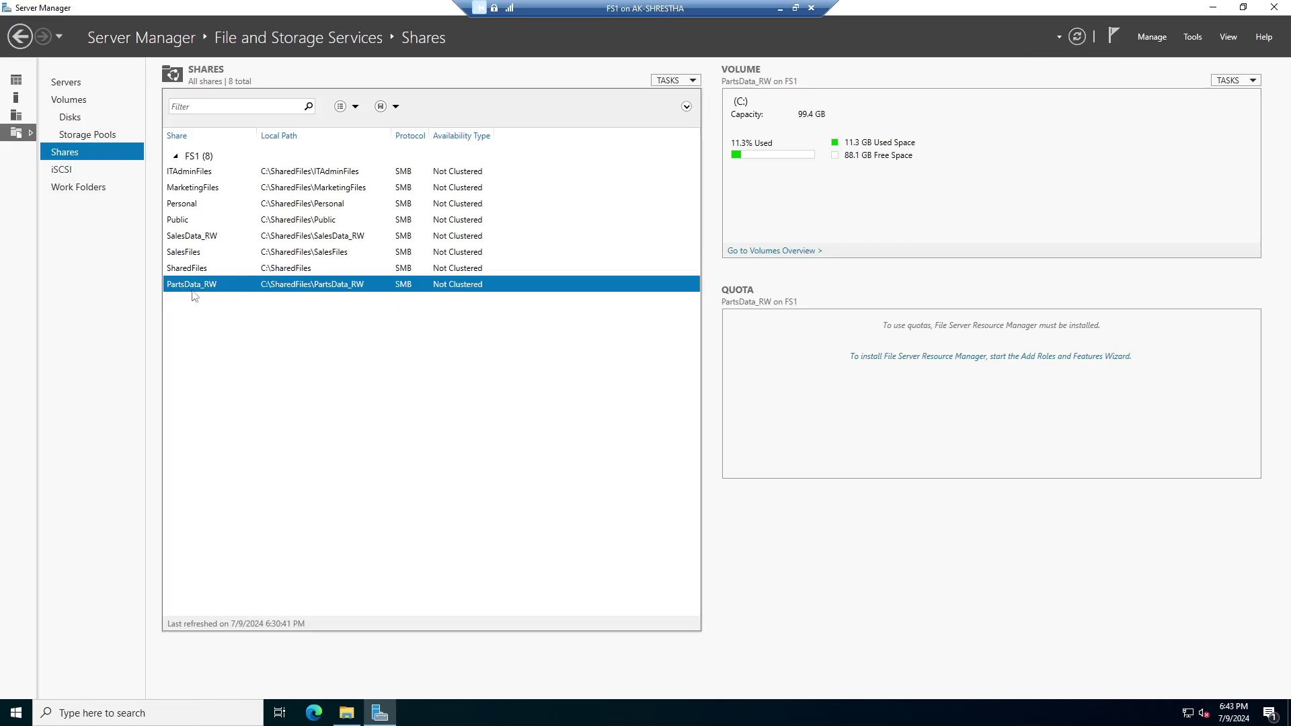
pyautogui.rightClick(320, 286)
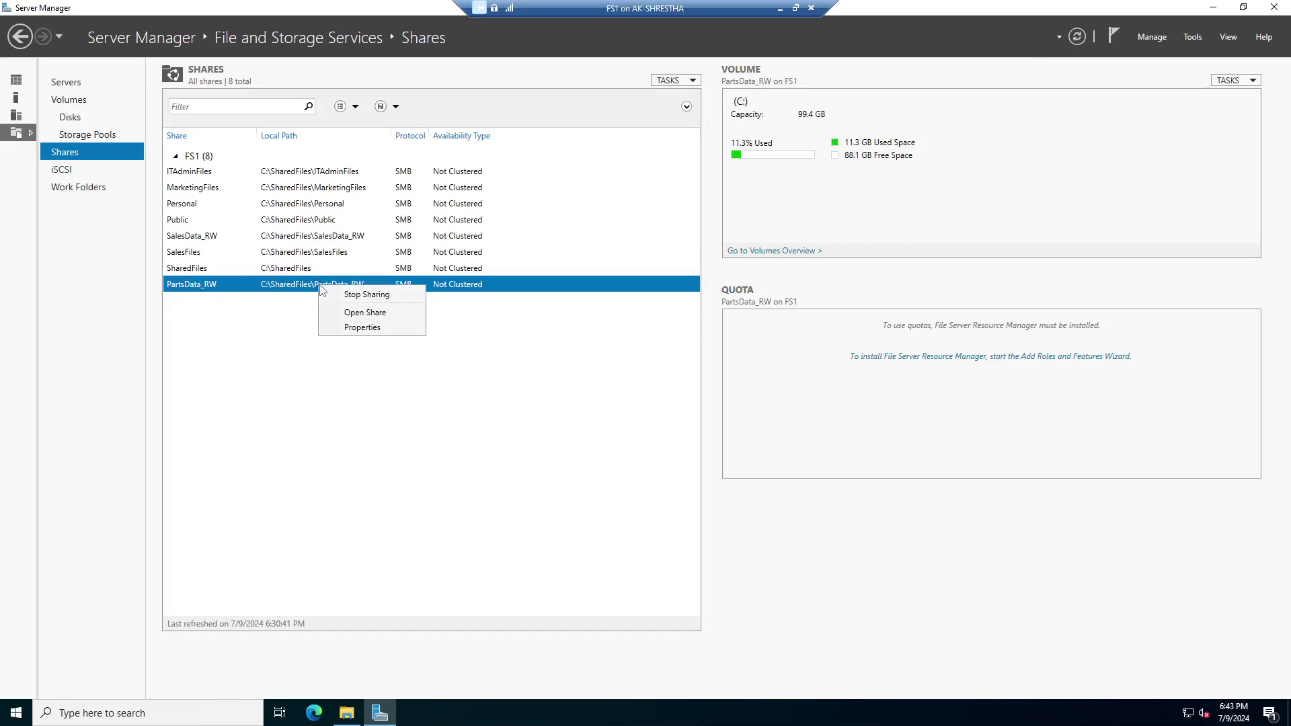
pyautogui.click(362, 328)
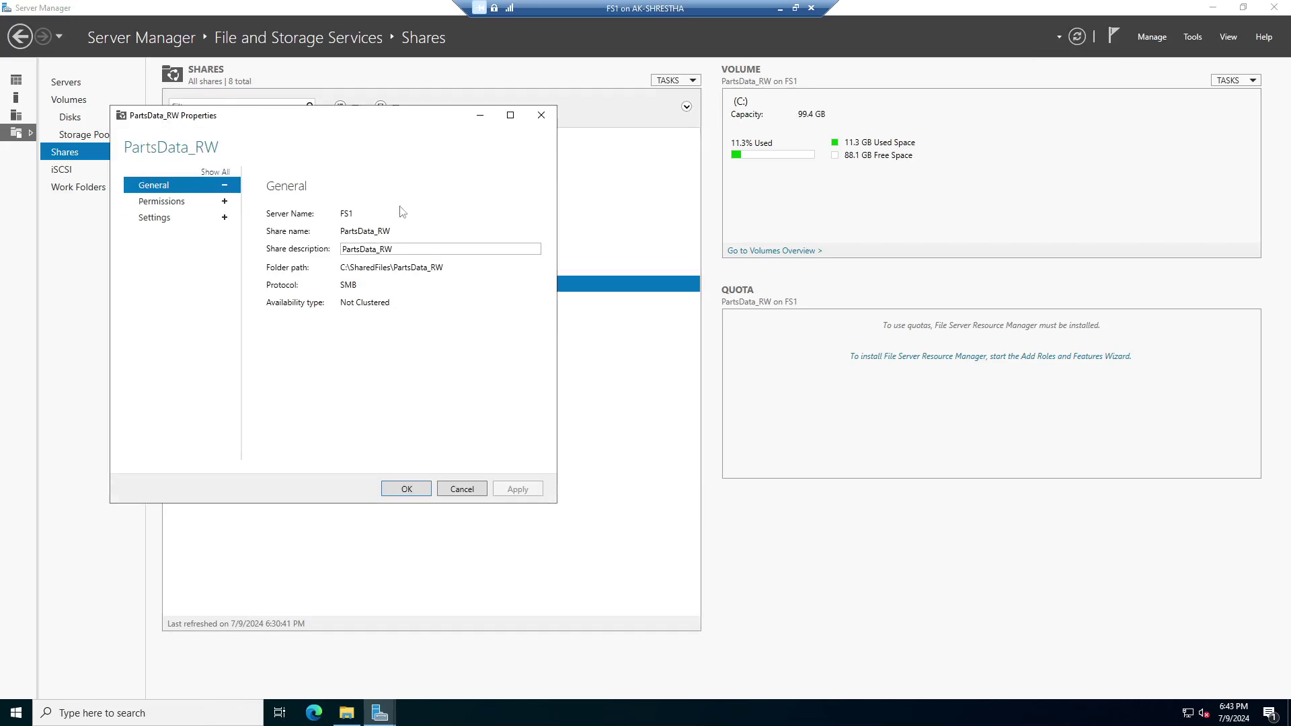
pyautogui.moveTo(406, 115); pyautogui.dragTo(783, 113)
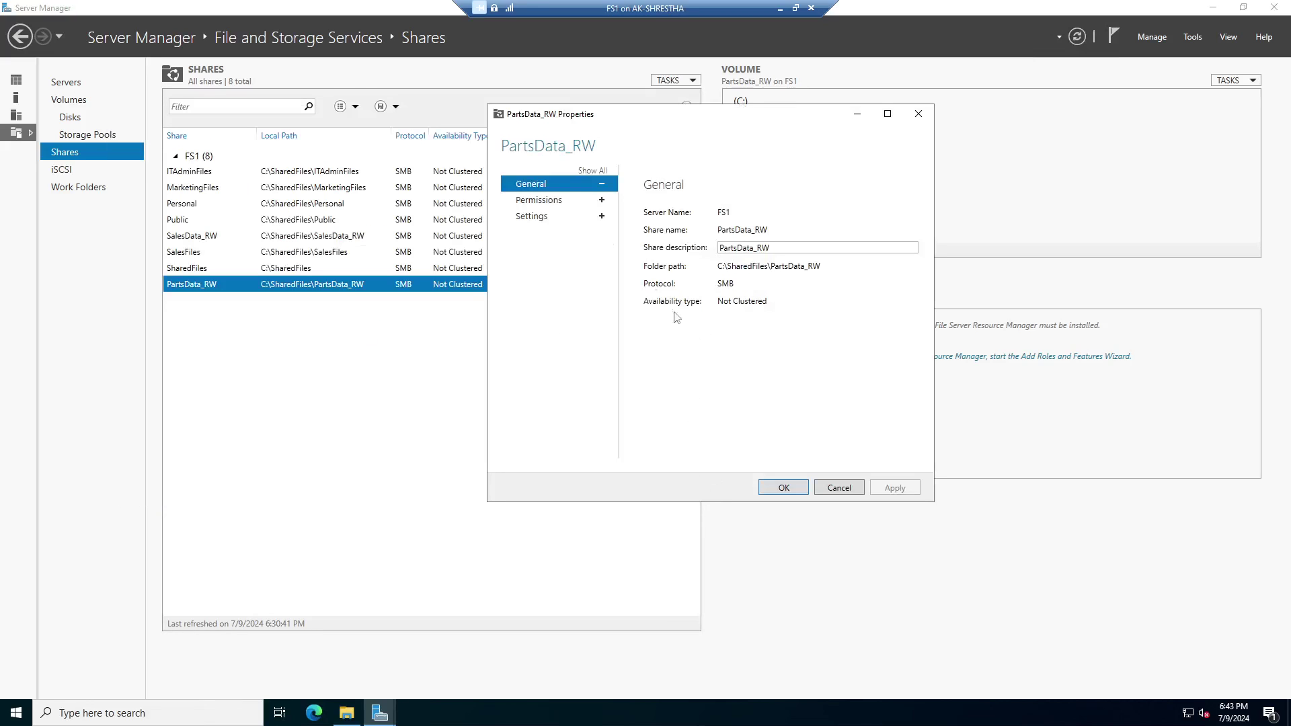
pyautogui.click(557, 202)
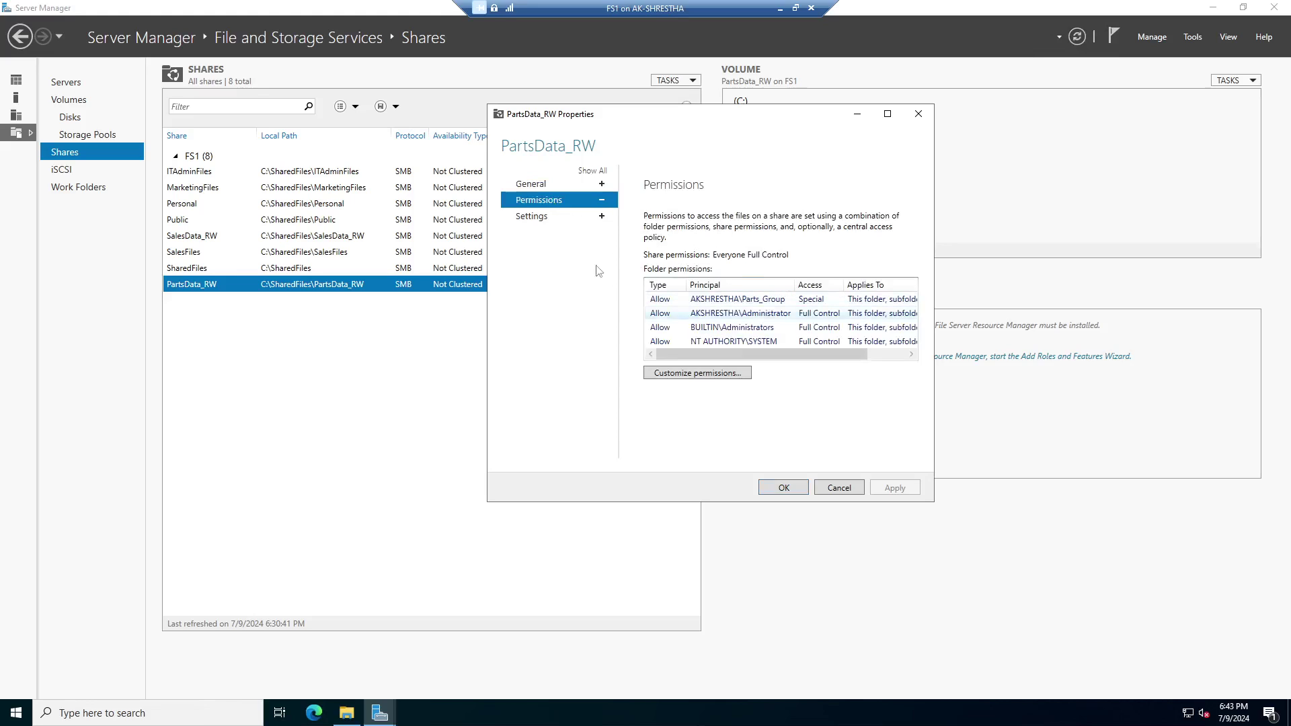
pyautogui.click(722, 380)
pyautogui.moveTo(733, 183); pyautogui.dragTo(851, 140)
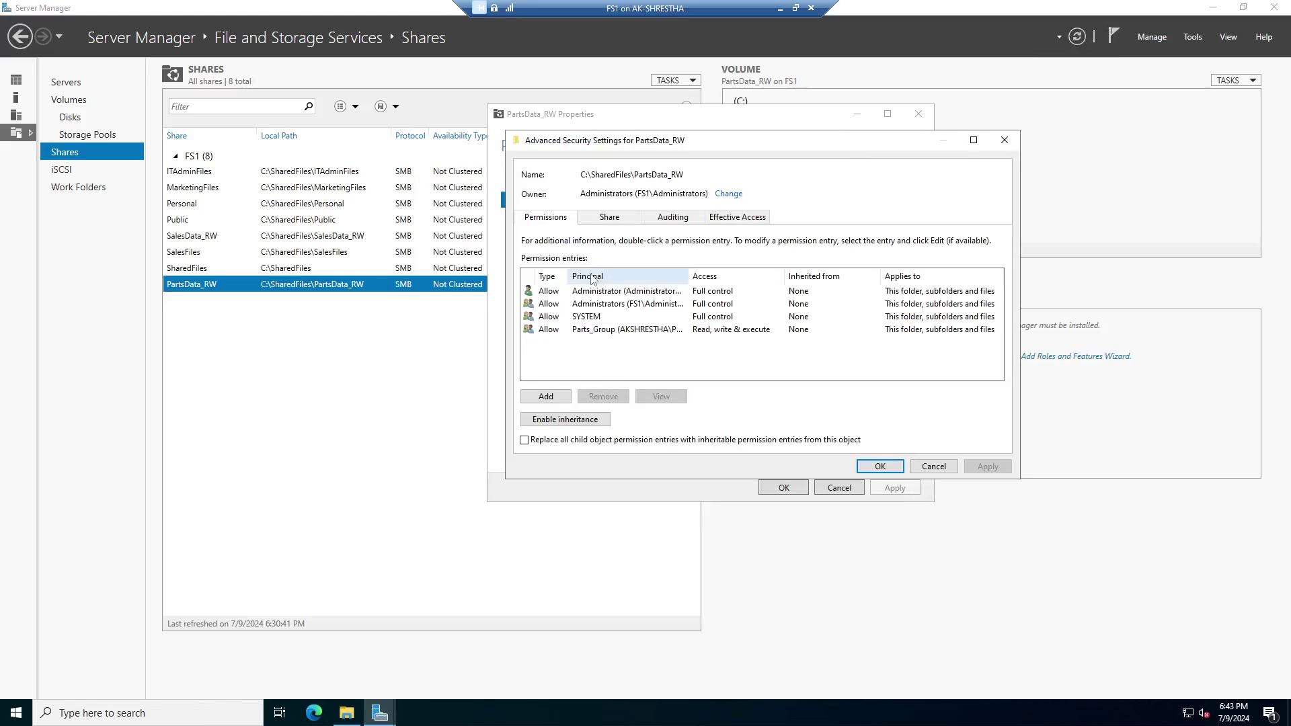
pyautogui.click(589, 333)
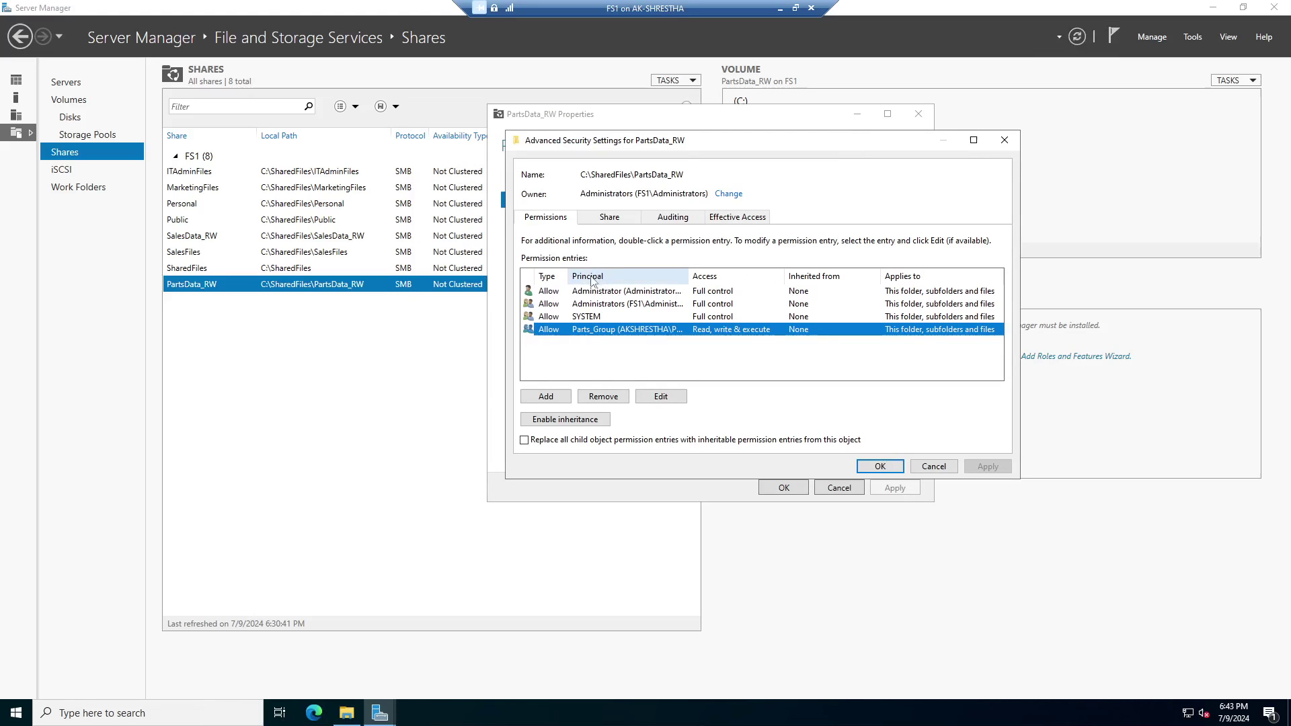
# Edit the Parts_Group permission entry, reviewing its advanced permissions, so it grants Modify access.
pyautogui.click(661, 397)
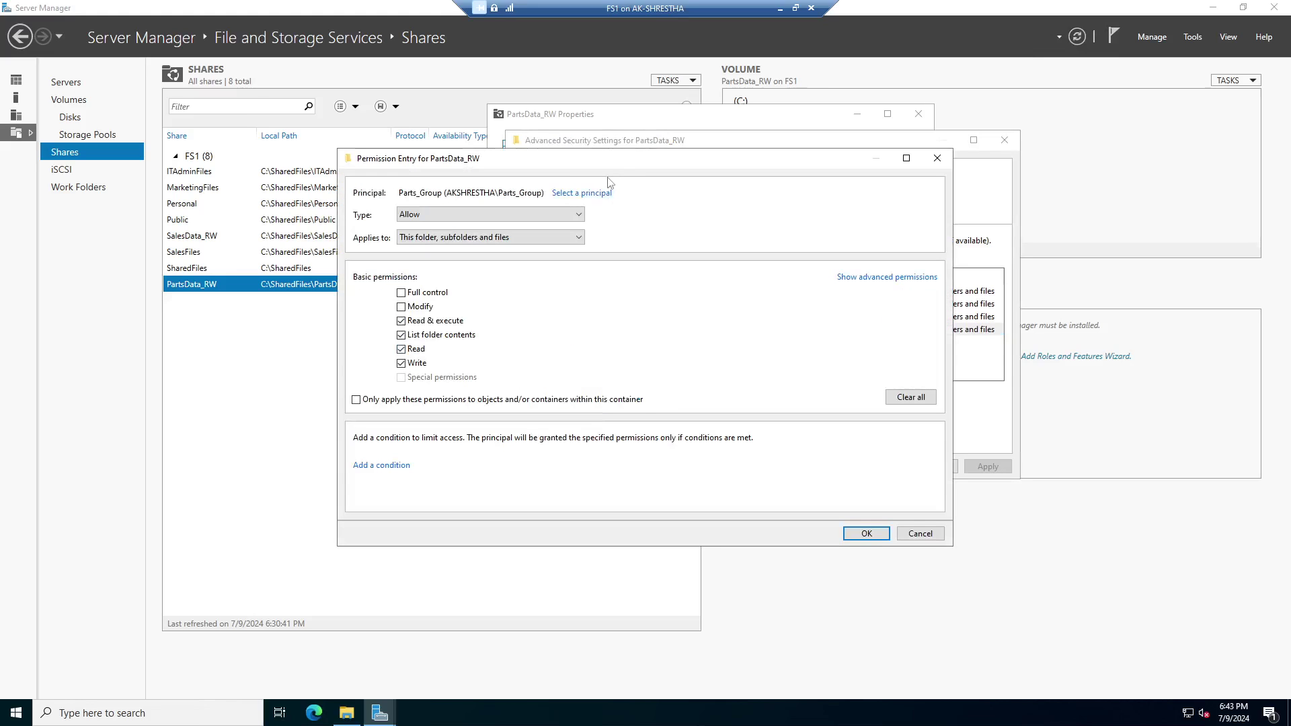
pyautogui.moveTo(619, 164); pyautogui.dragTo(814, 130)
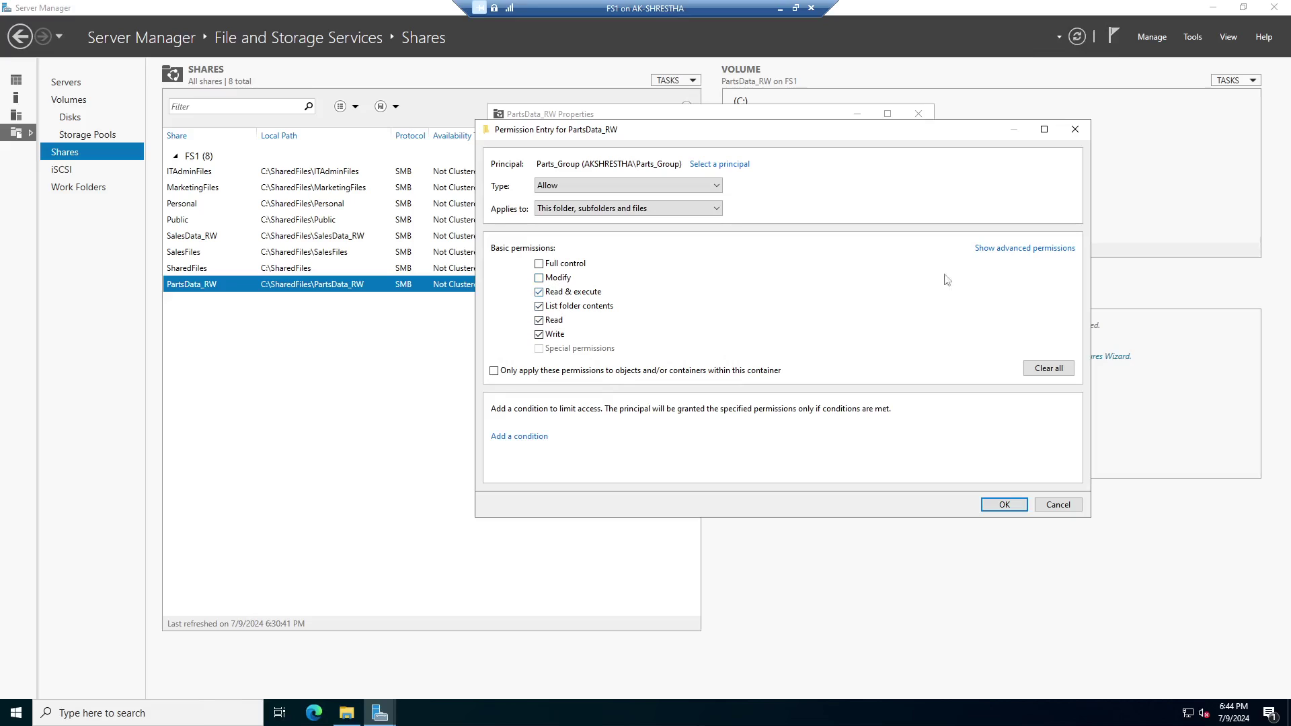
pyautogui.click(1029, 249)
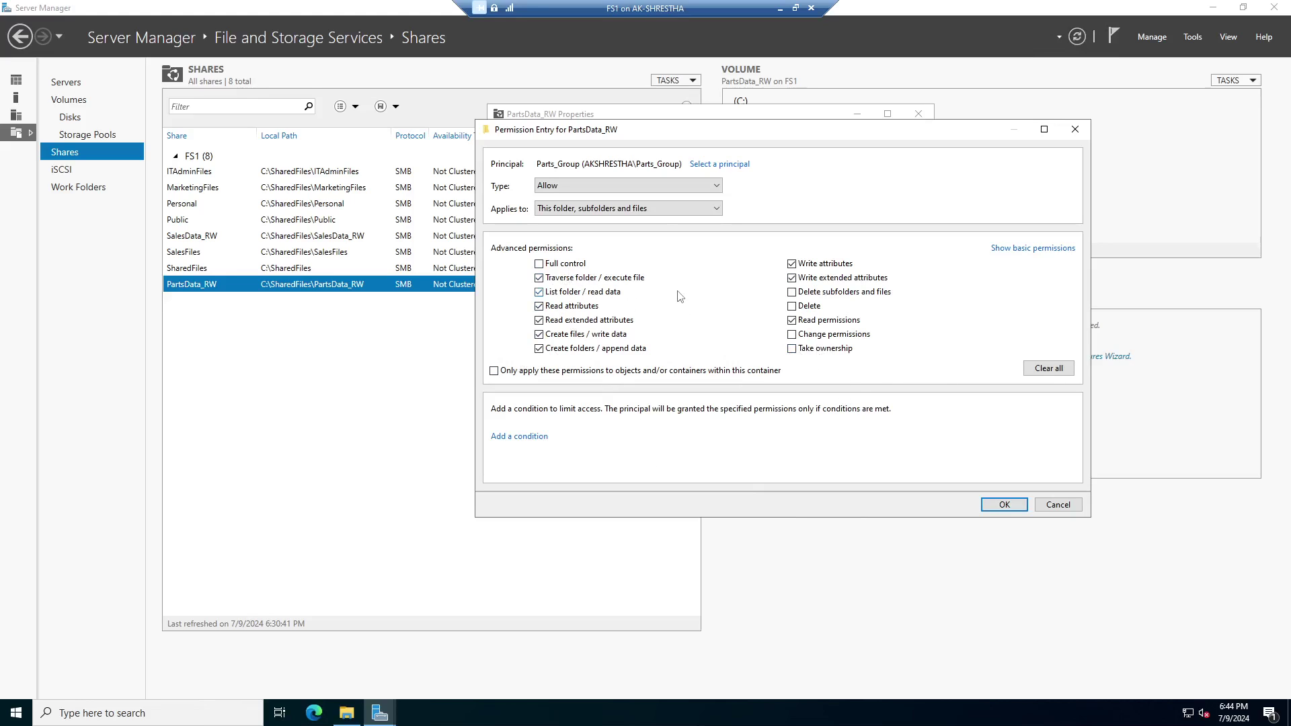
pyautogui.click(1054, 250)
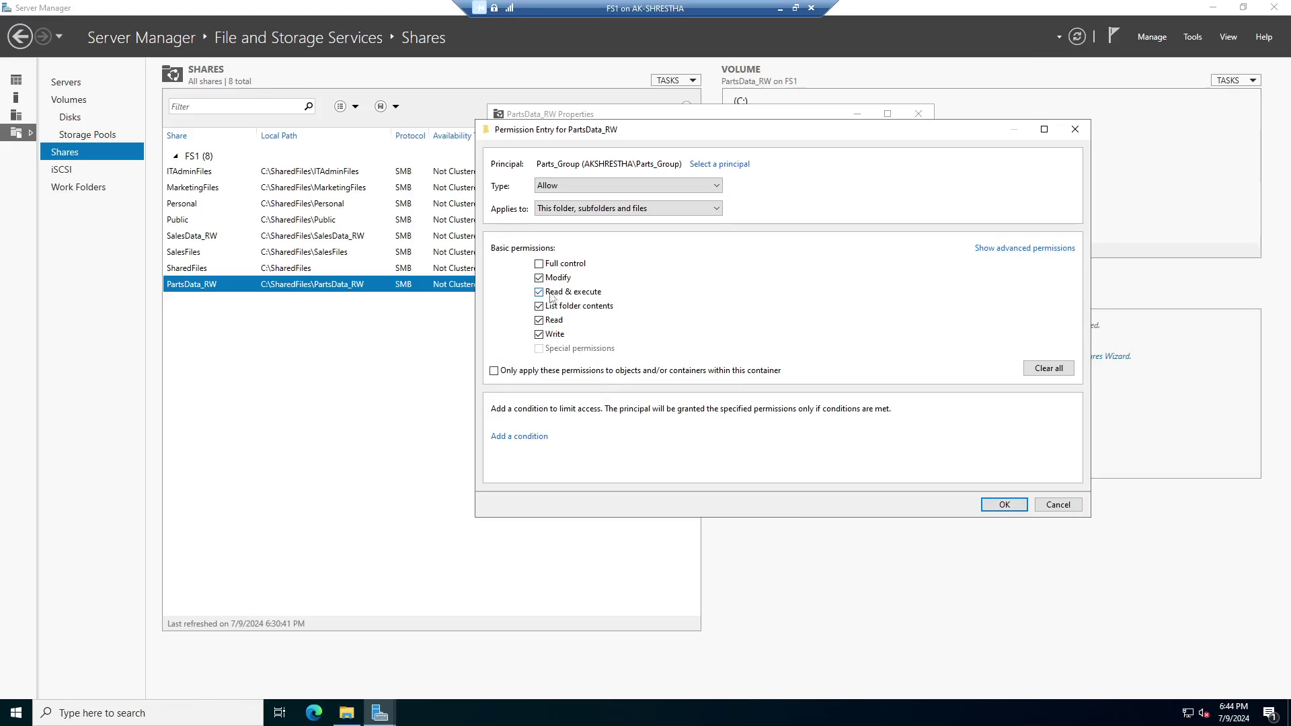
# Confirm and apply the Parts_Group change, closing advanced security and PartsData_RW properties.
pyautogui.click(1004, 505)
pyautogui.click(988, 471)
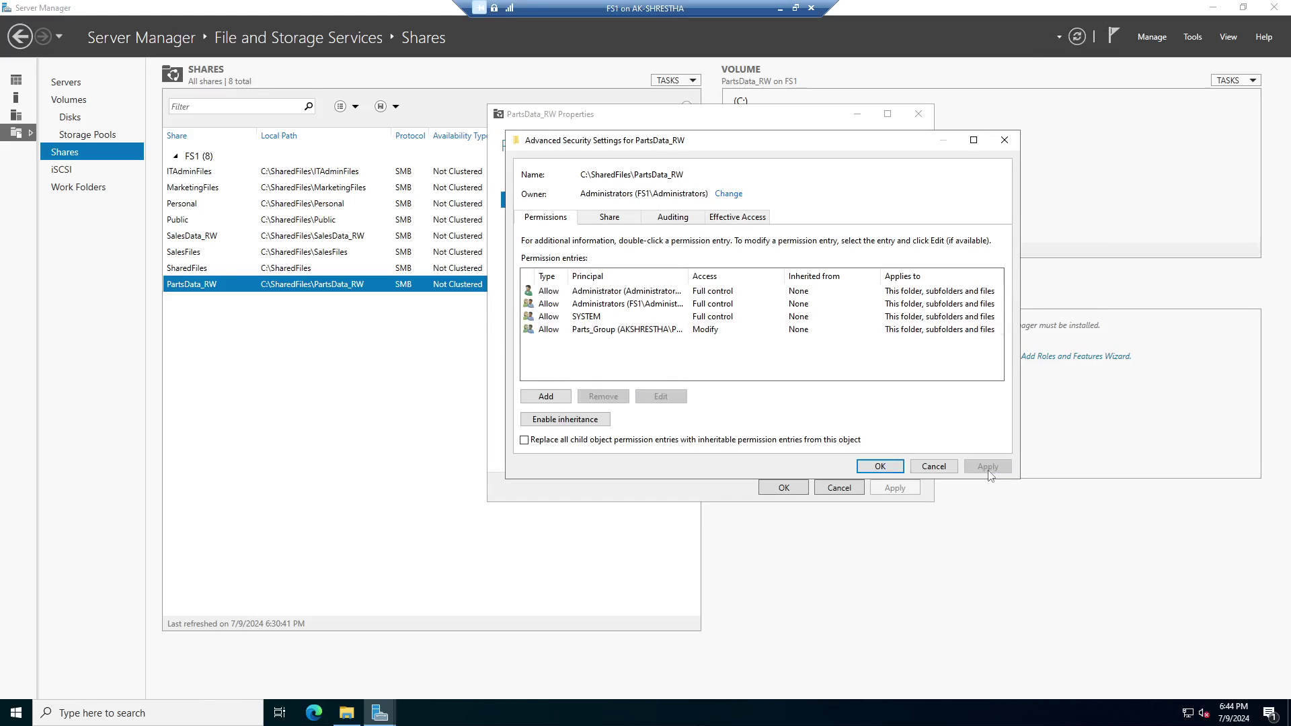
pyautogui.click(880, 467)
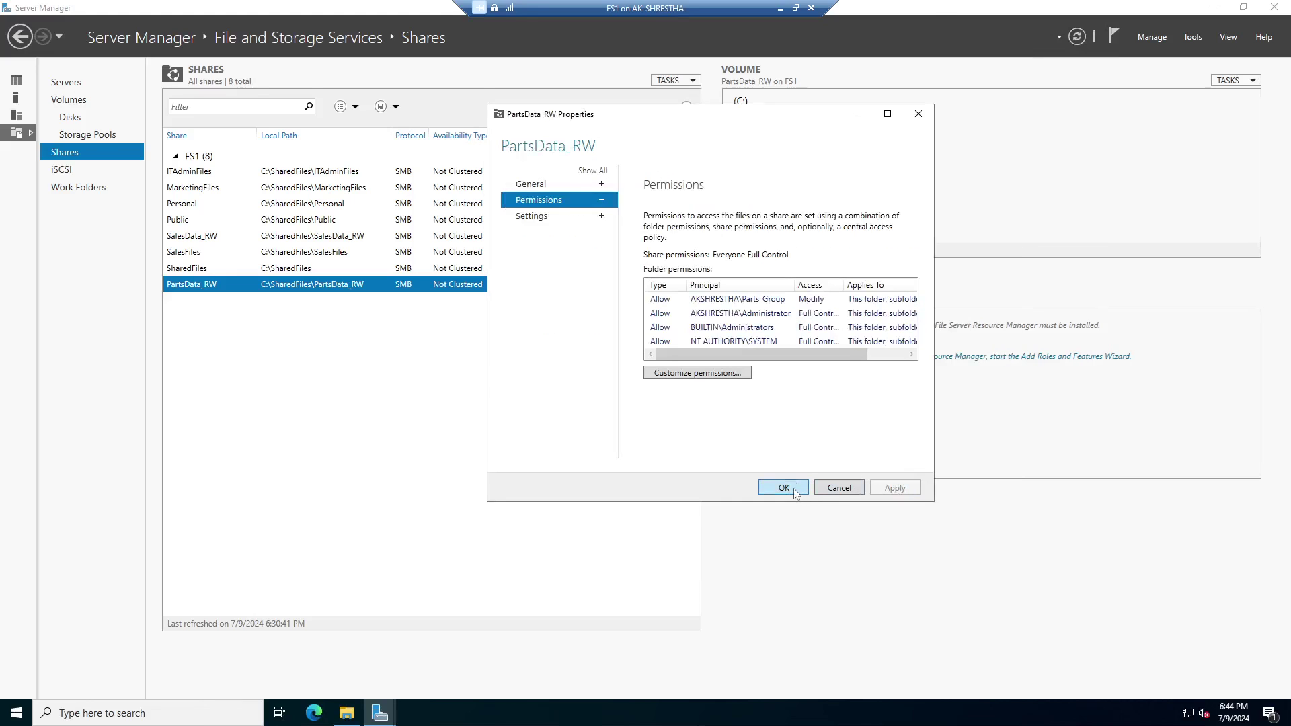
pyautogui.click(795, 490)
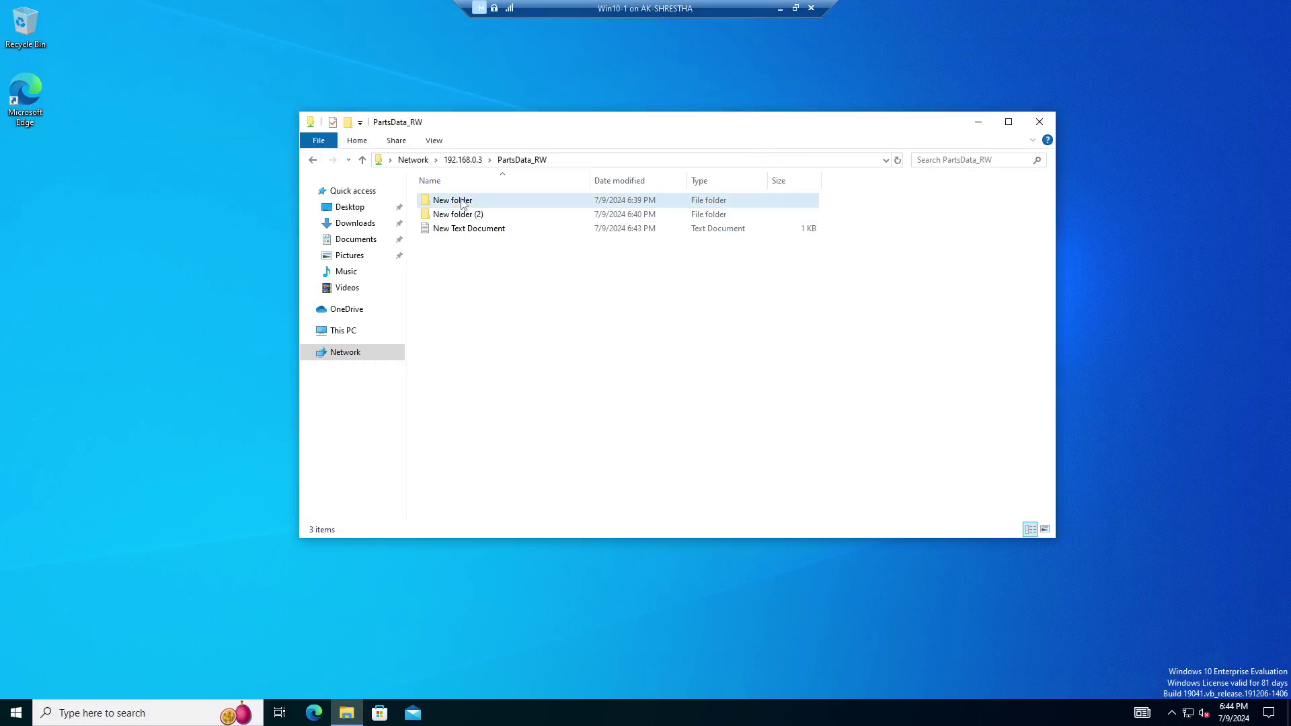
# Rename New folder to TestFolder1 and check its contents.
pyautogui.rightClick(461, 200)
pyautogui.click(501, 405)
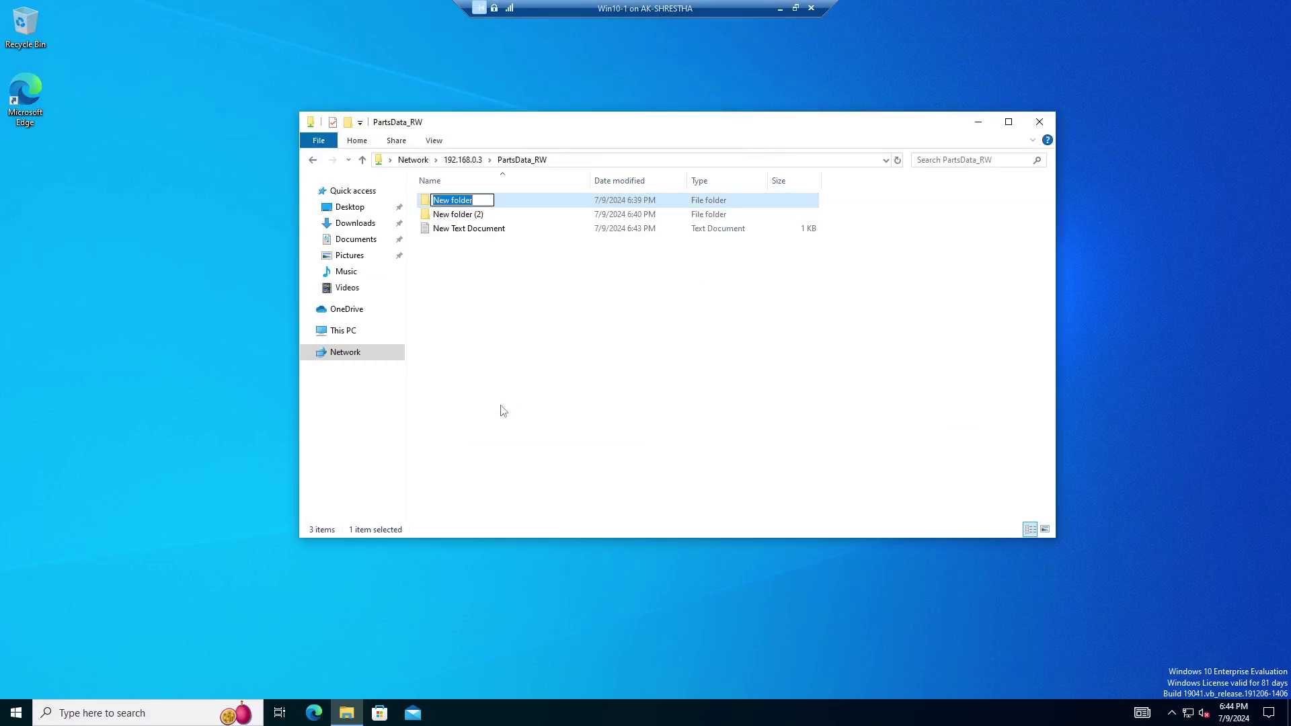
pyautogui.write('TestFolder')
pyautogui.press('Return')
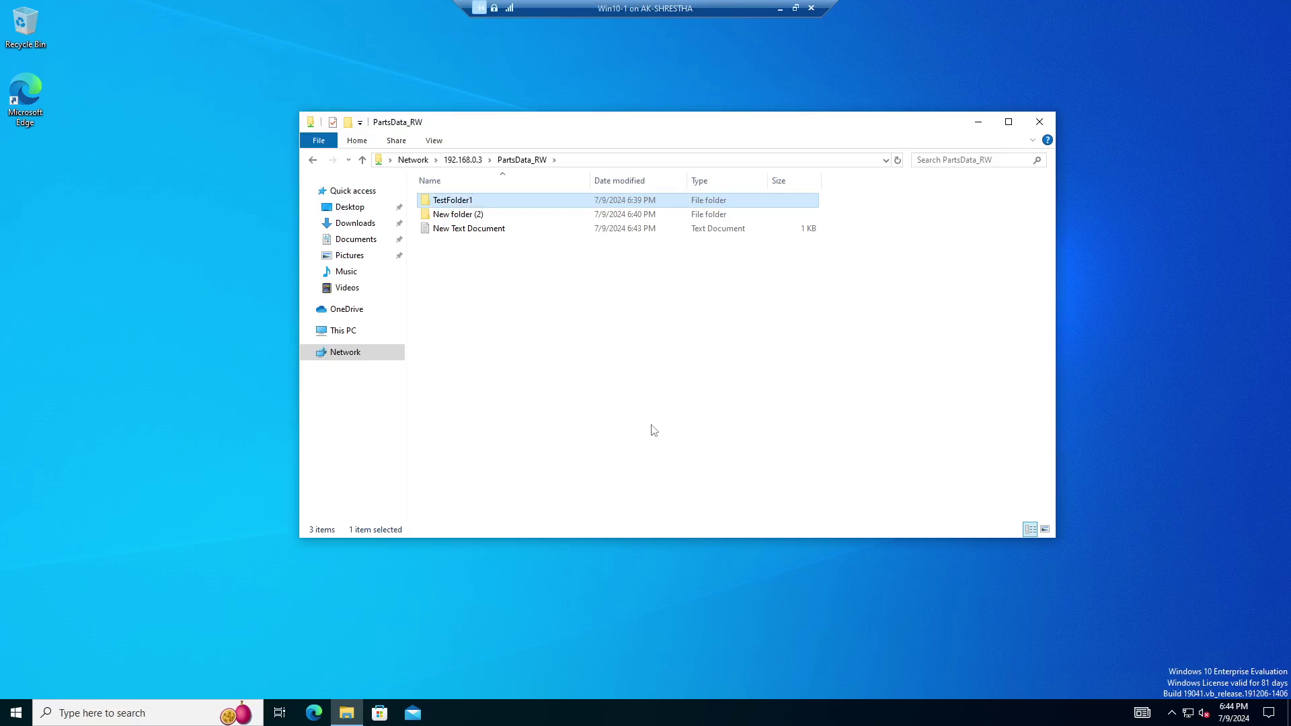
pyautogui.doubleClick(479, 200)
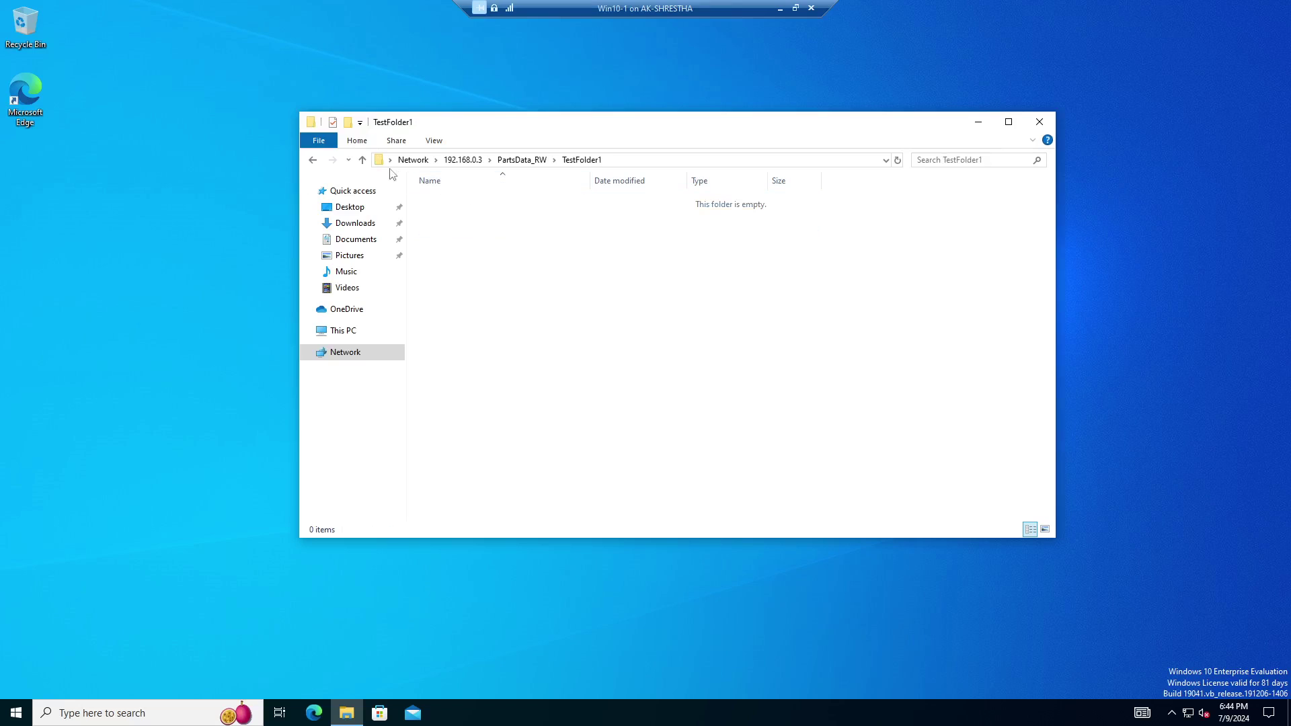
pyautogui.click(362, 161)
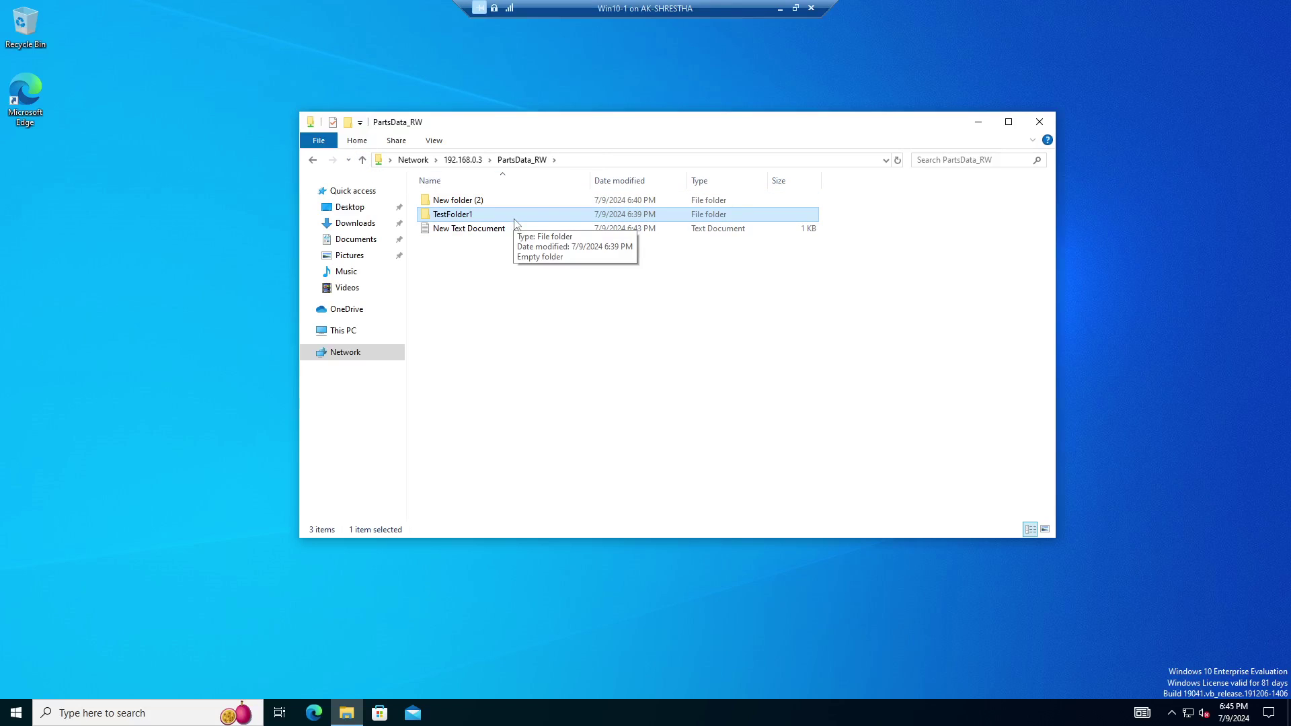
# Rename New Text Document to Text1.
pyautogui.click(500, 230)
pyautogui.rightClick(500, 231)
pyautogui.click(536, 446)
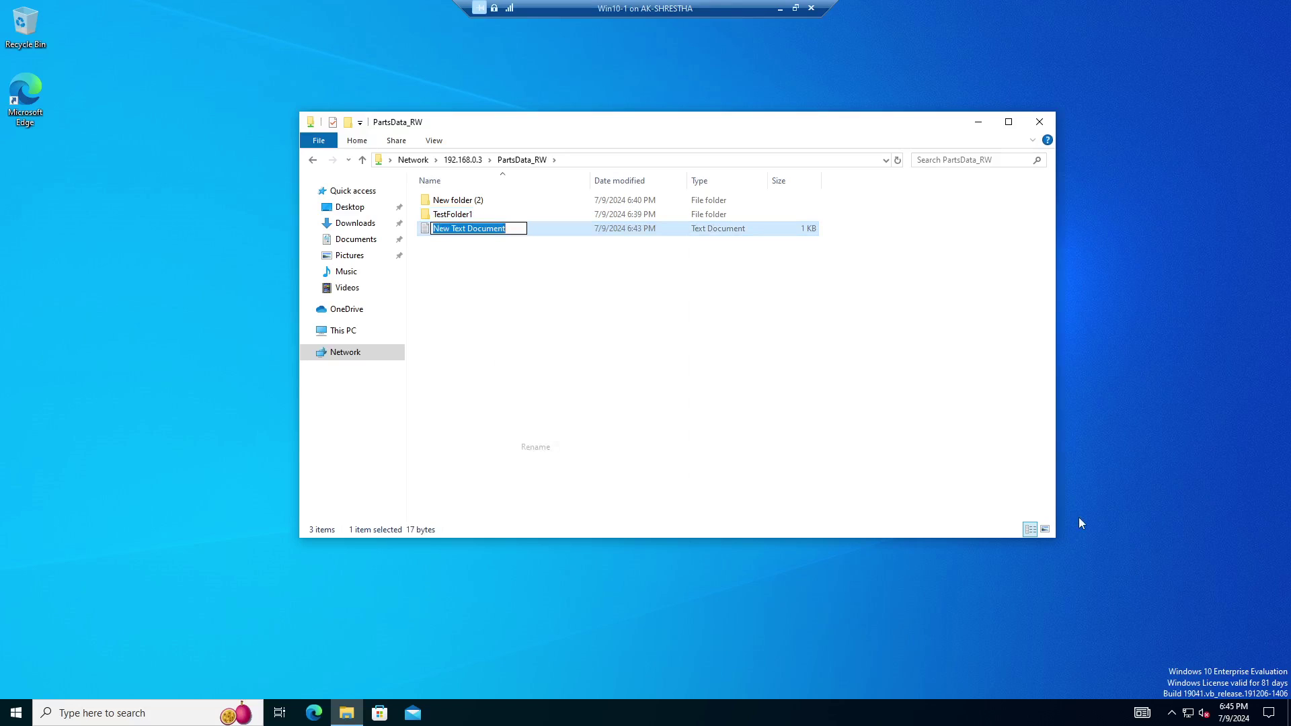
pyautogui.write('Te')
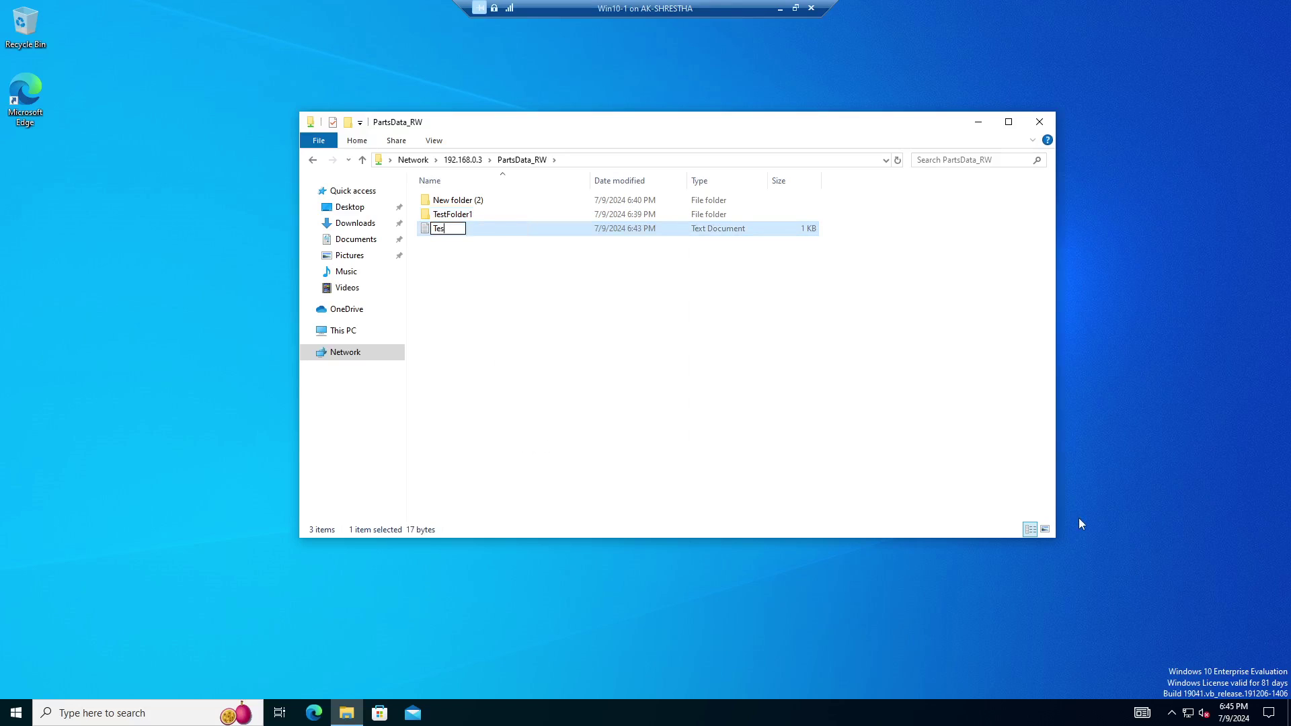
pyautogui.write('xt1')
pyautogui.press('Return')
# Delete New folder (2) and confirm the deletion.
pyautogui.click(474, 202)
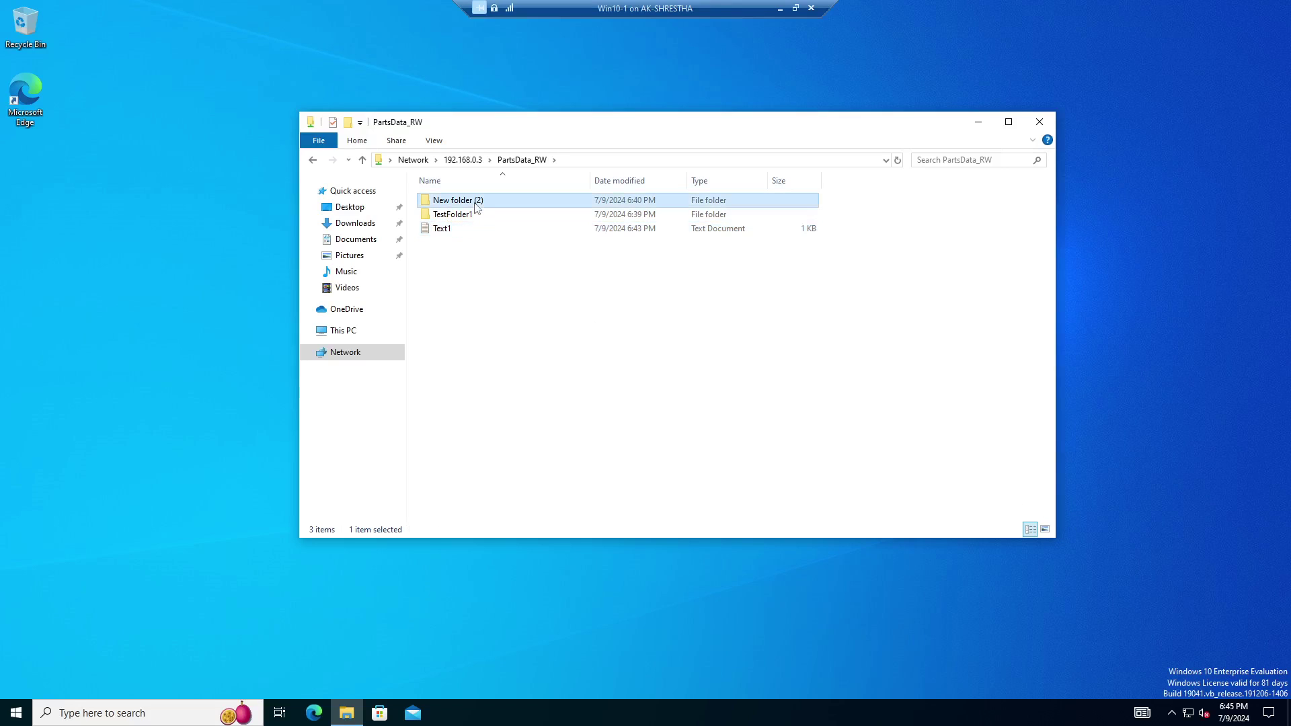
pyautogui.click(645, 358)
pyautogui.click(482, 203)
pyautogui.rightClick(494, 204)
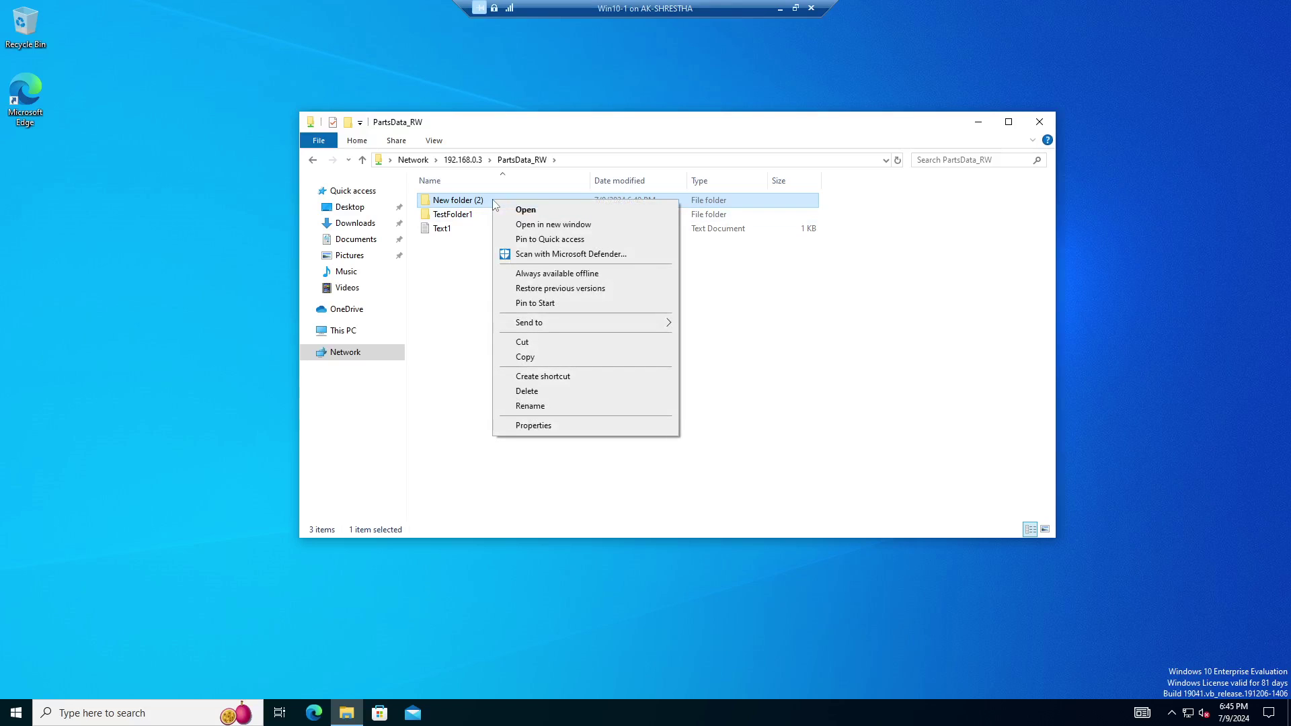
pyautogui.click(538, 400)
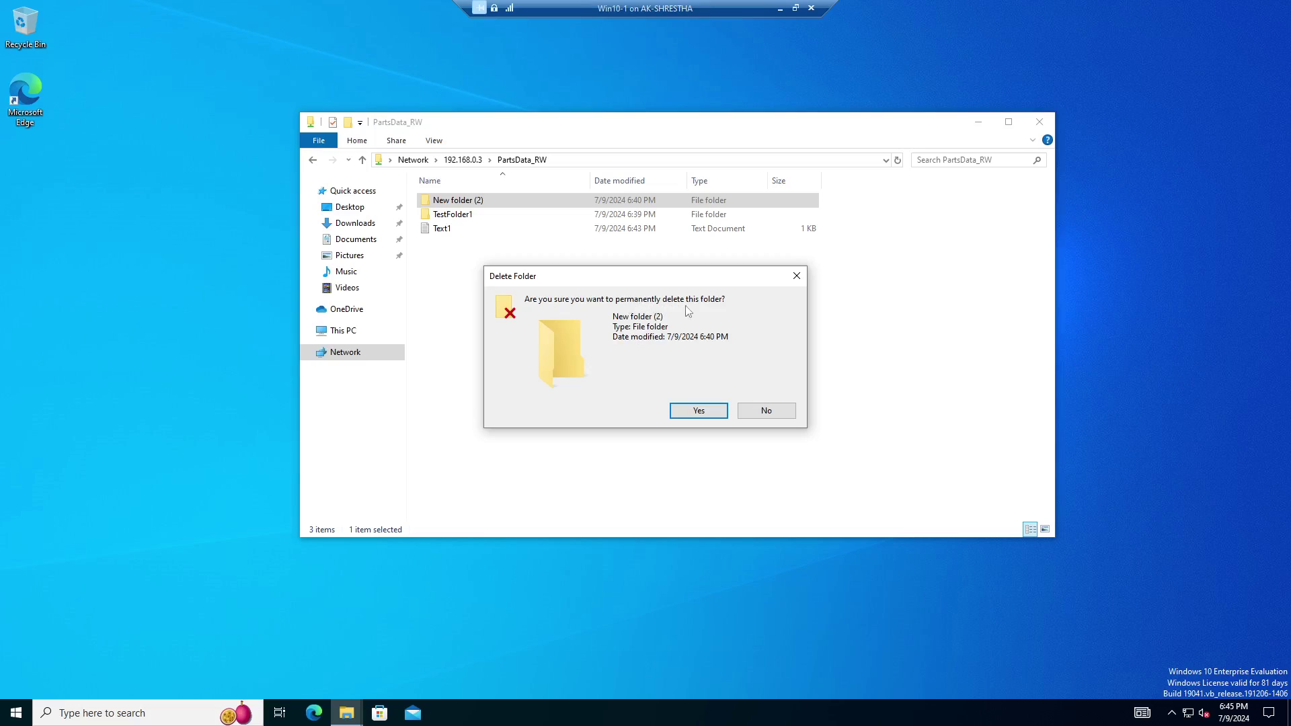
pyautogui.click(696, 413)
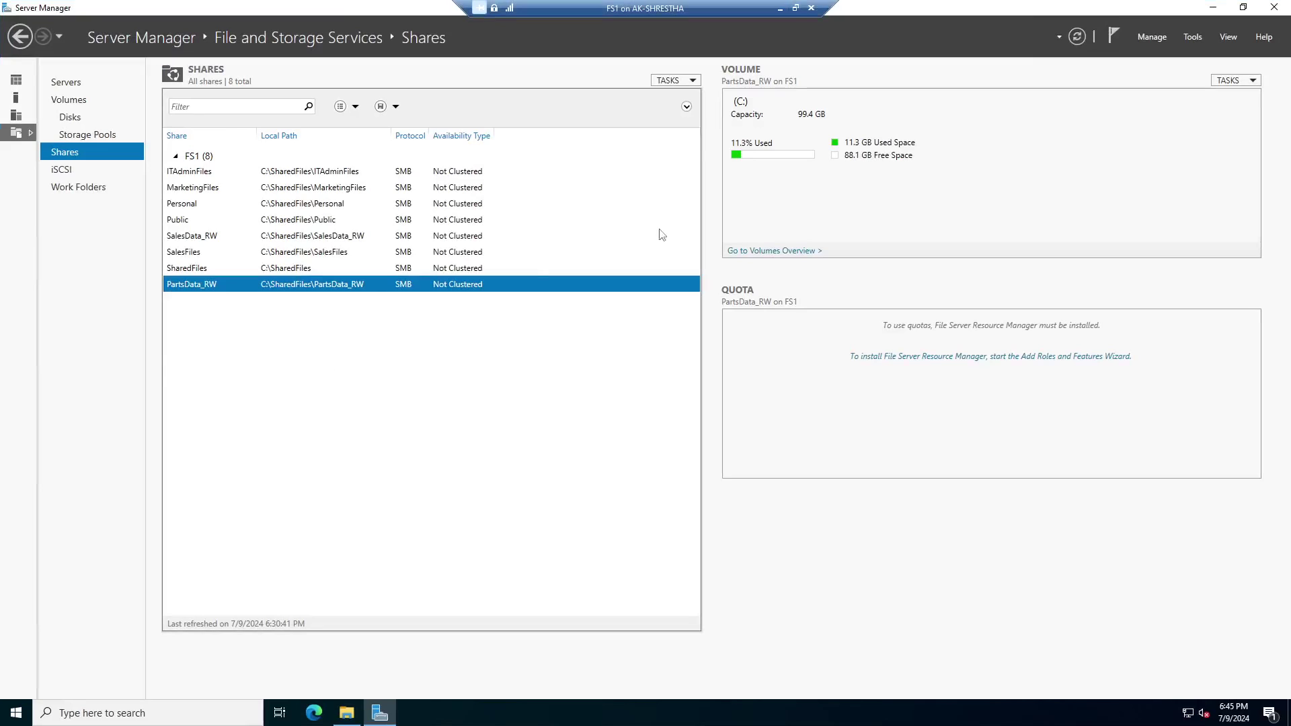
# Open PartsData_RW's advanced security settings again and select the Parts_Group entry.
pyautogui.rightClick(302, 287)
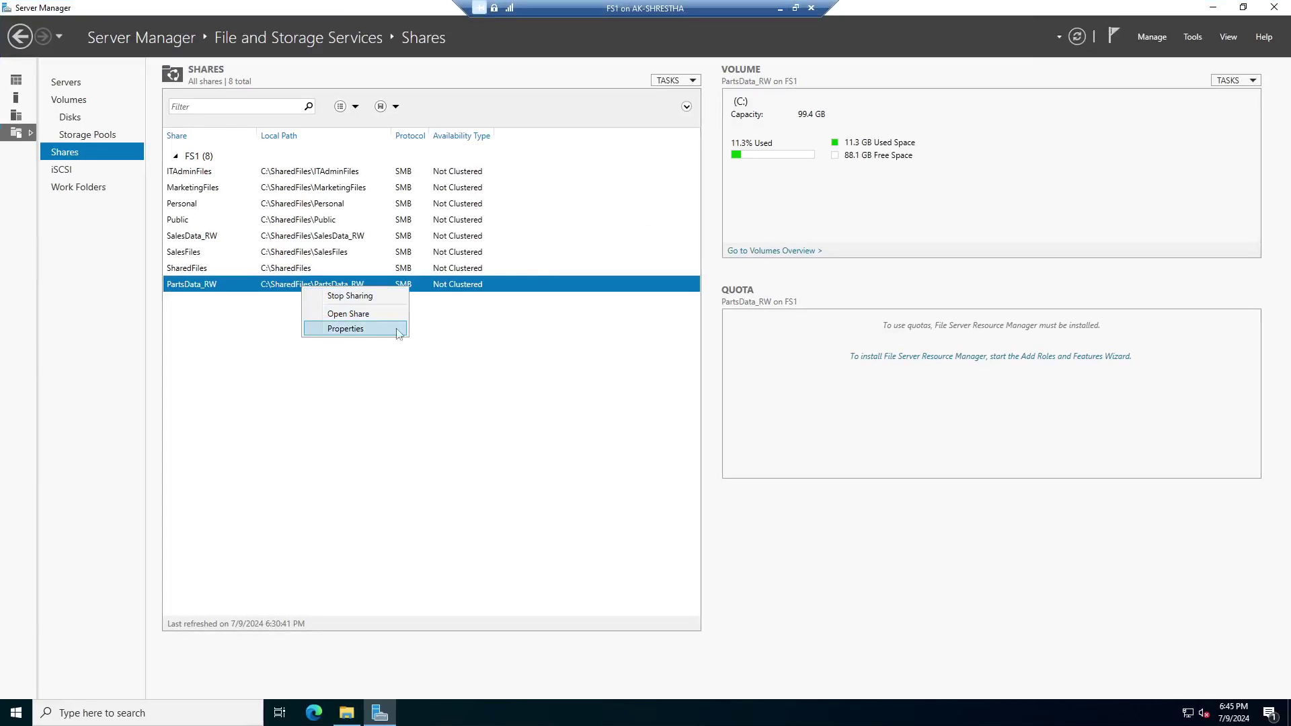
pyautogui.click(363, 330)
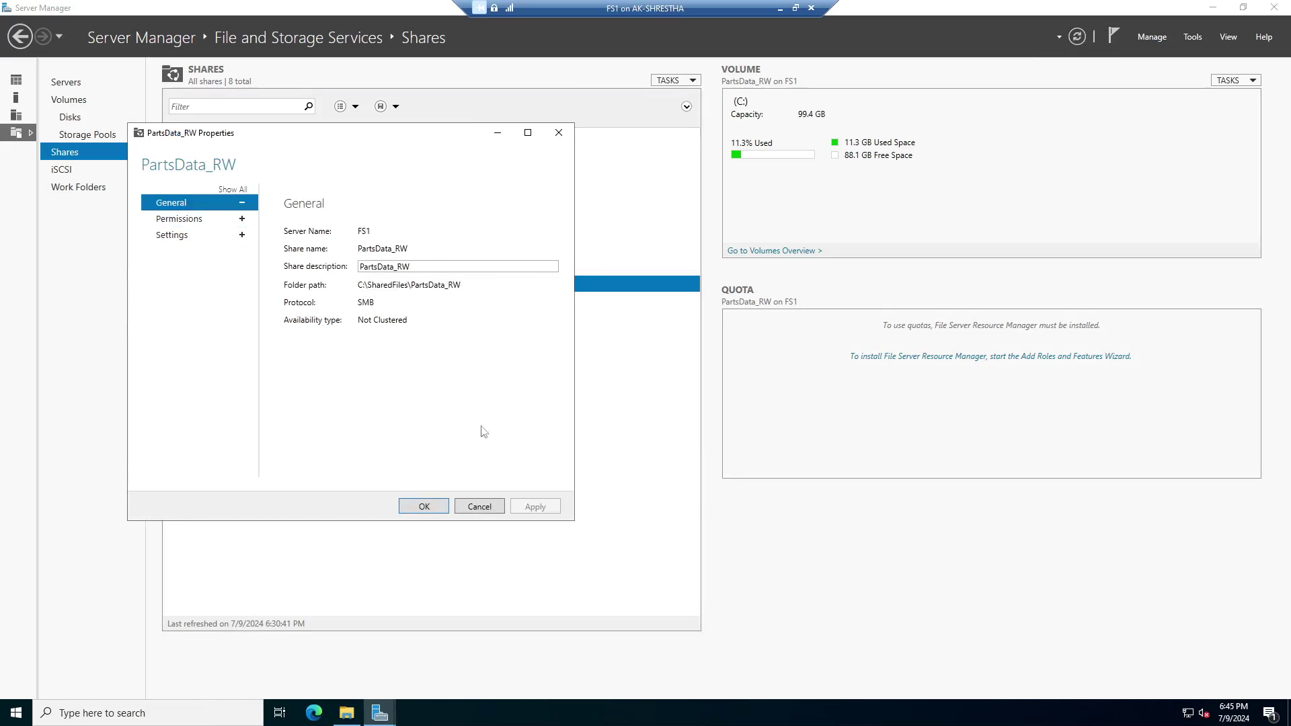
pyautogui.click(180, 220)
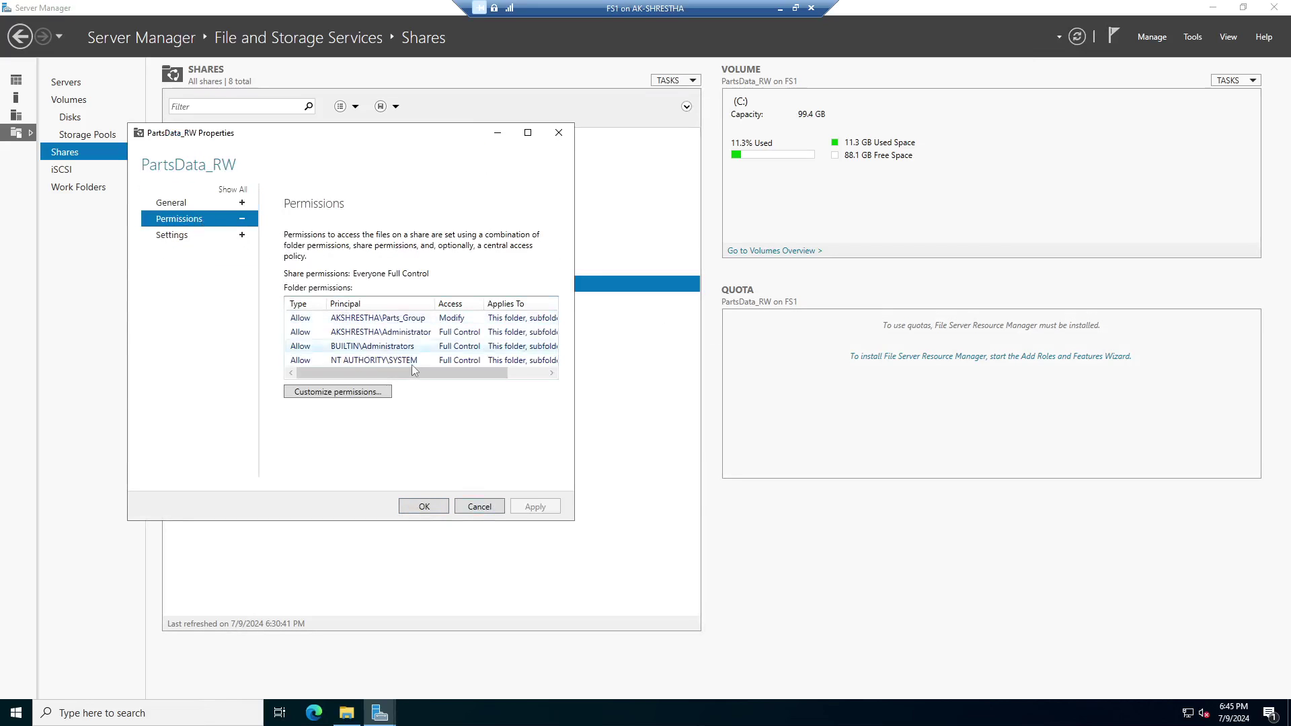
pyautogui.click(374, 392)
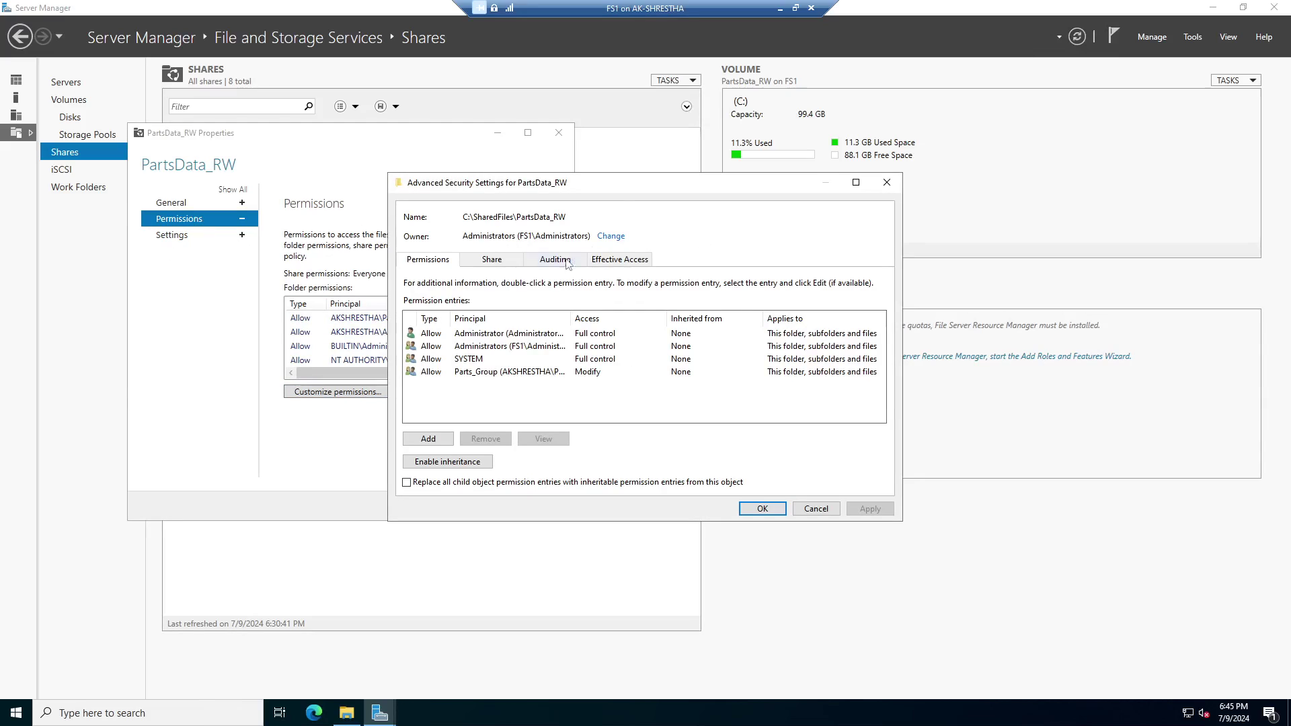
pyautogui.moveTo(621, 184); pyautogui.dragTo(753, 146)
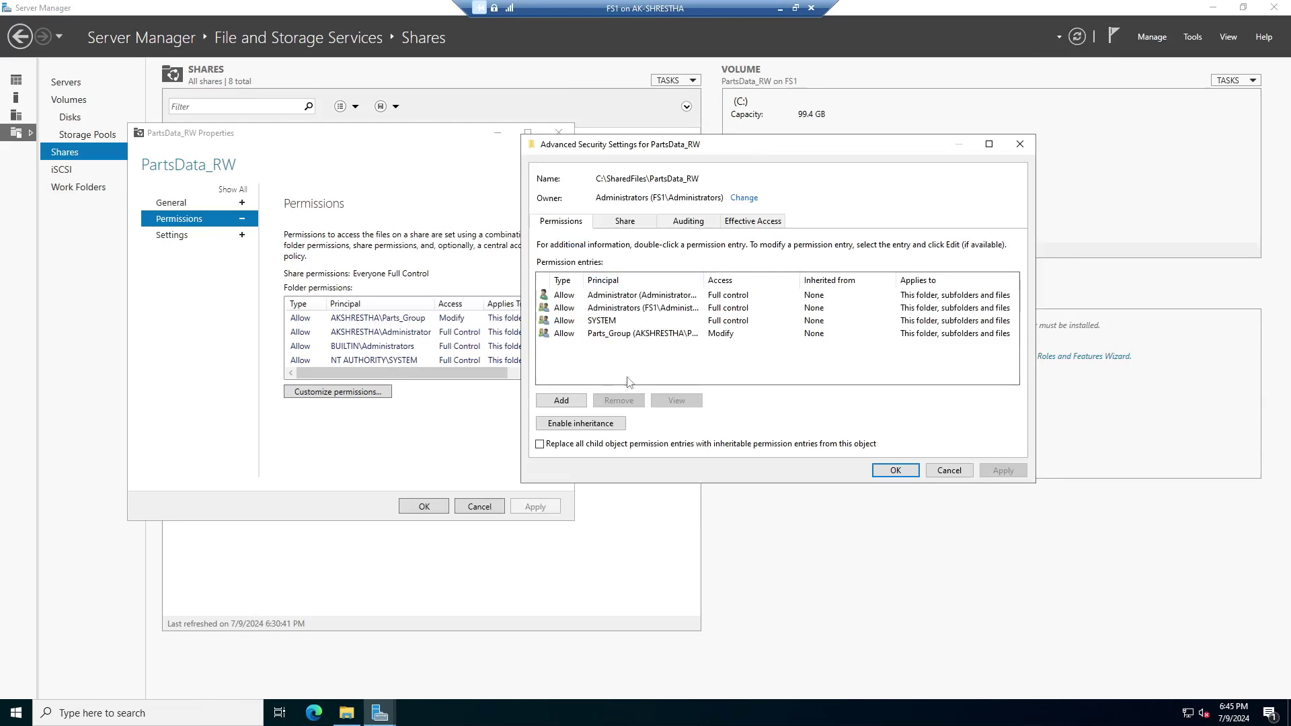
pyautogui.click(603, 334)
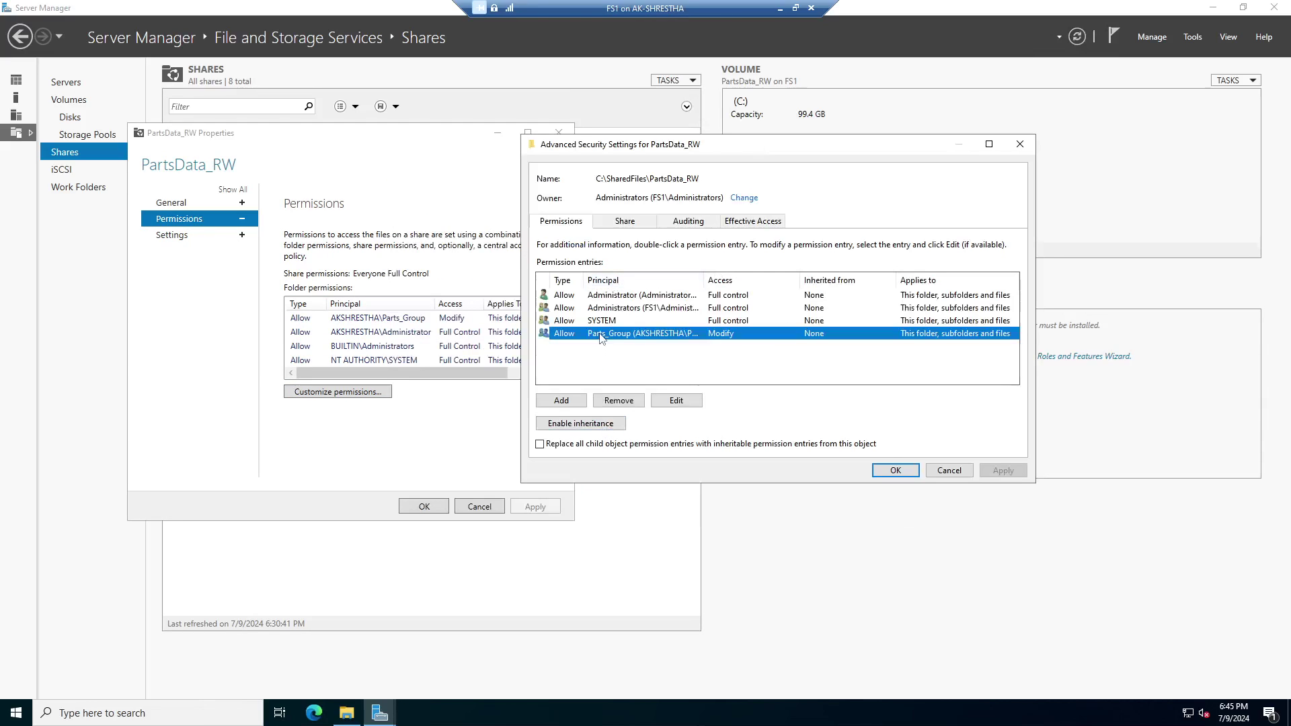
# In Parts_Group's advanced permissions, tick the Delete permission.
pyautogui.click(686, 402)
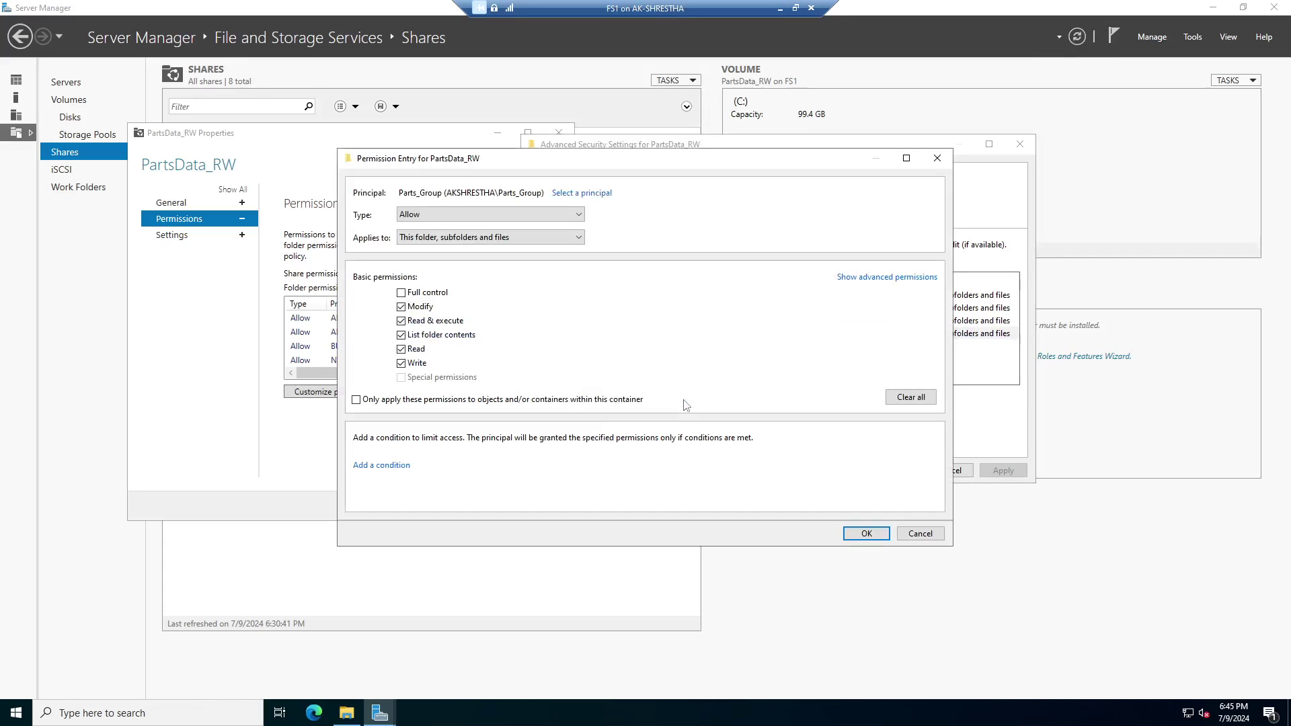
pyautogui.click(919, 278)
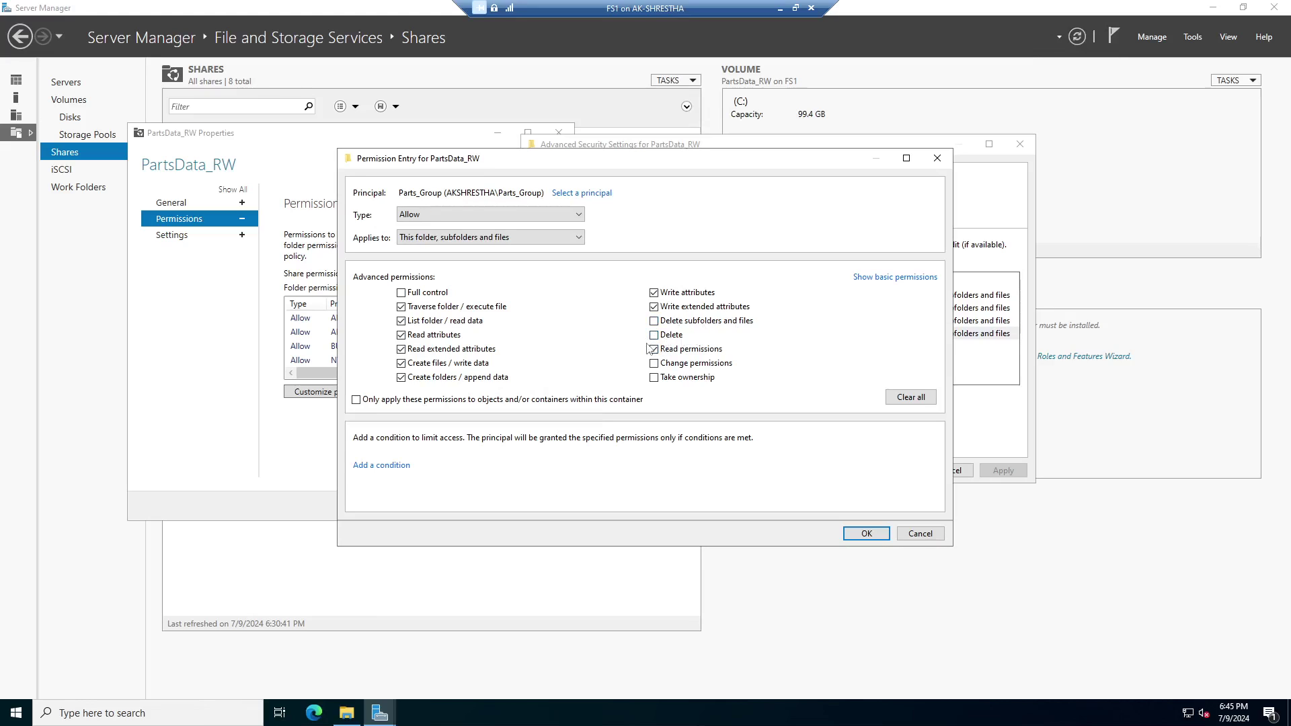
pyautogui.click(653, 349)
pyautogui.click(909, 278)
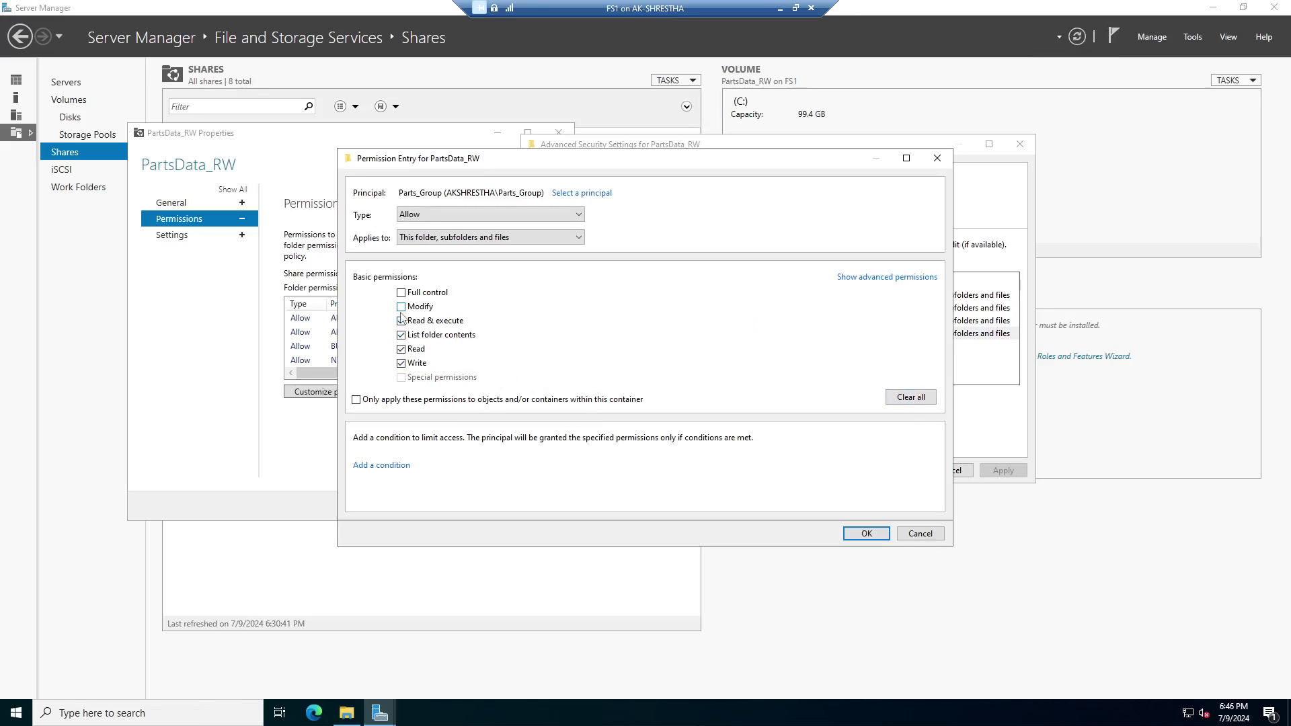
pyautogui.click(887, 278)
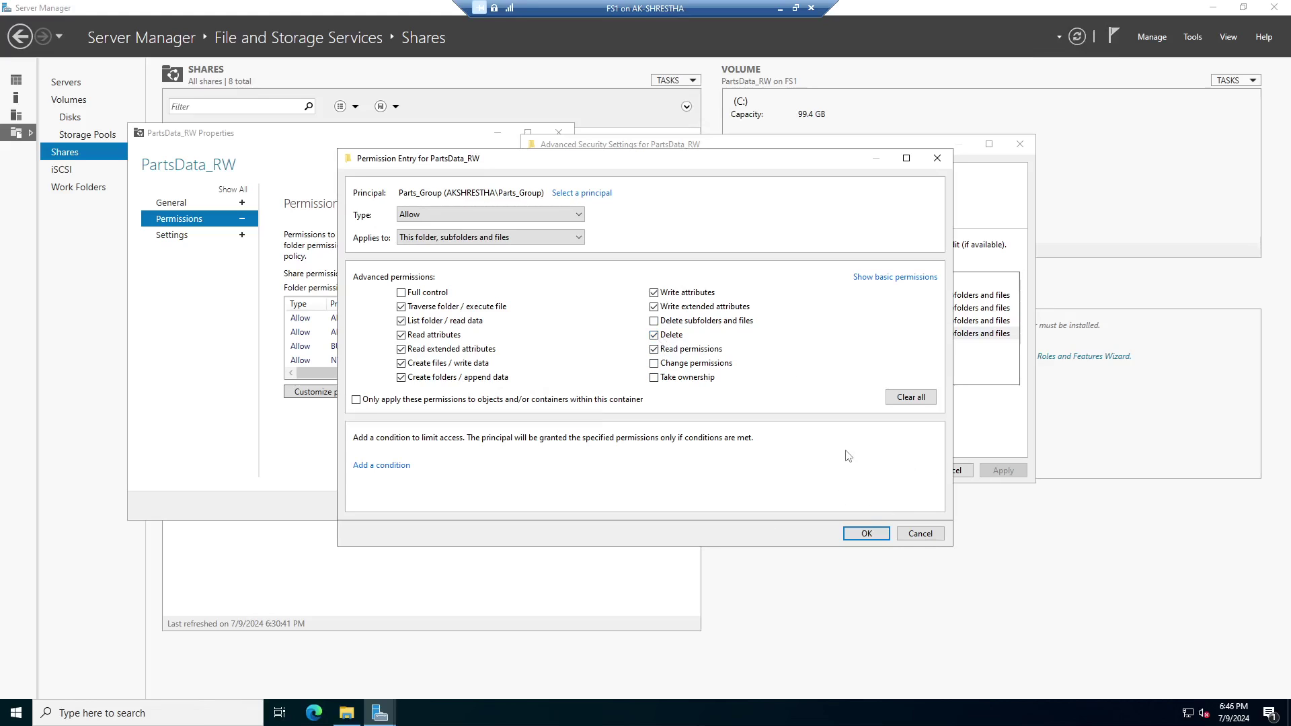
# Save the Parts_Group entry, apply, and close advanced security and PartsData_RW properties.
pyautogui.click(866, 534)
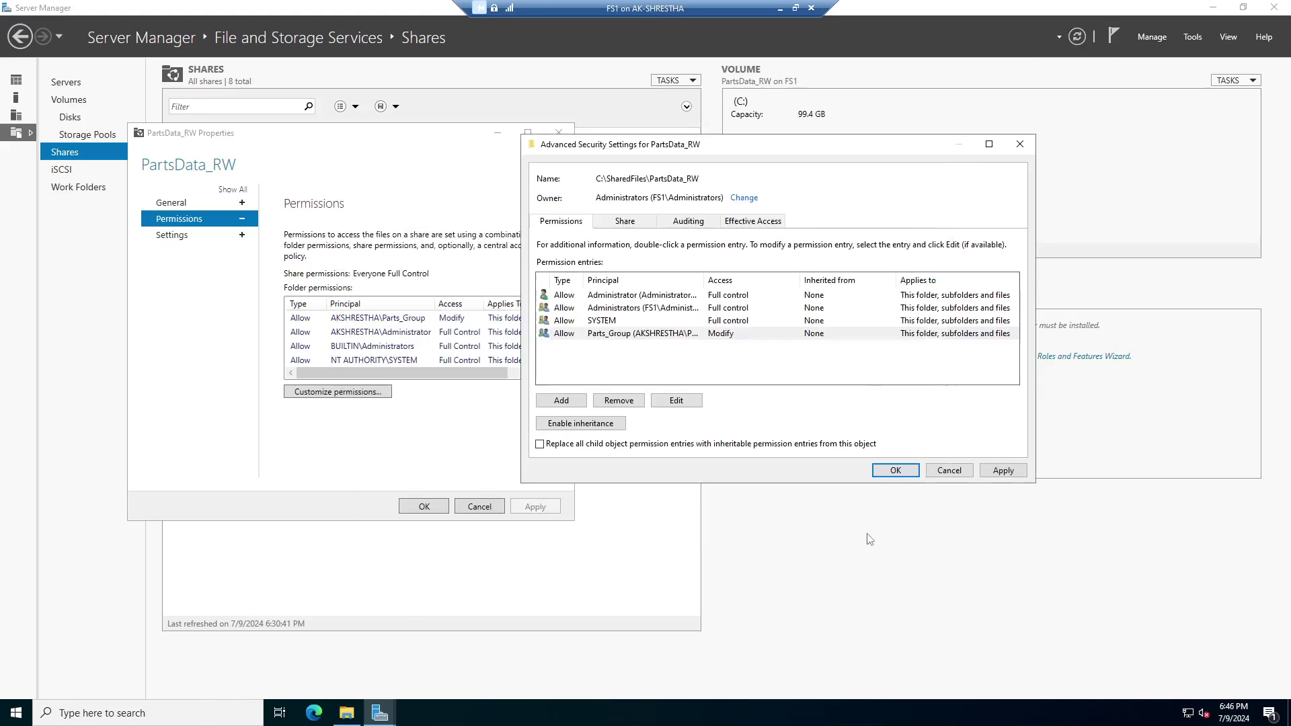
pyautogui.click(1013, 470)
pyautogui.click(895, 472)
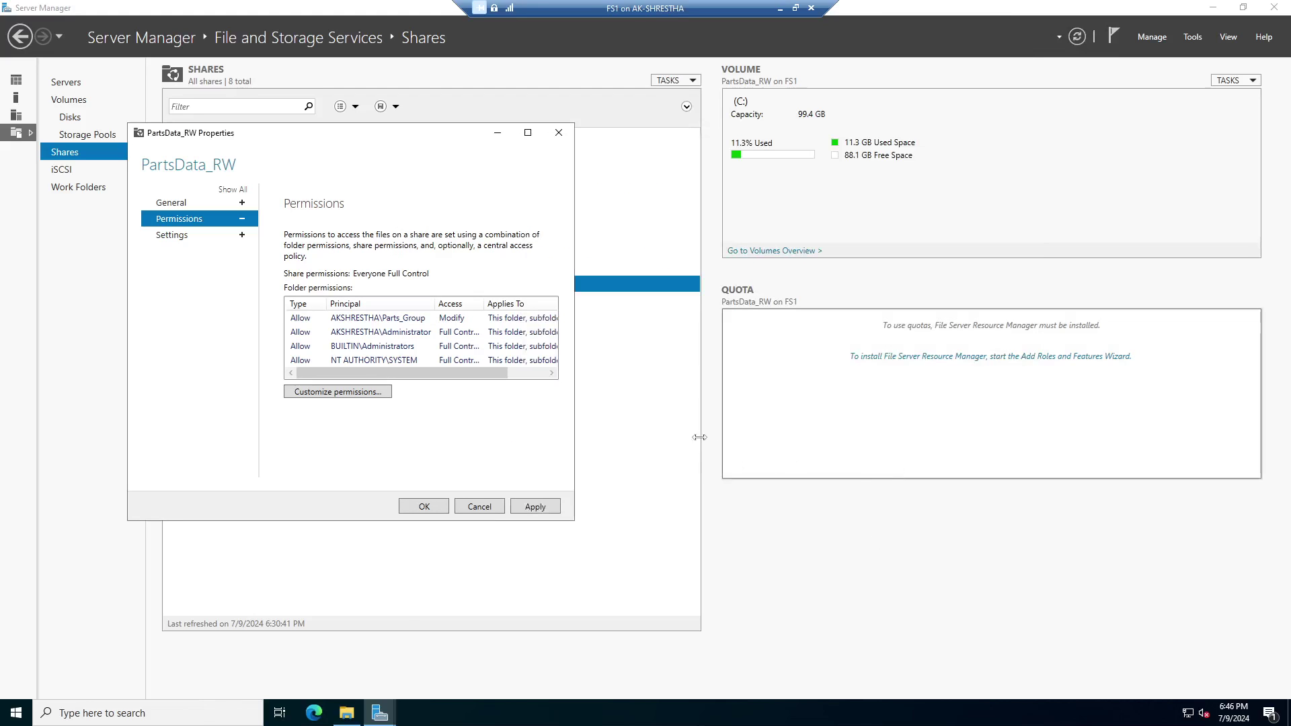
pyautogui.click(535, 512)
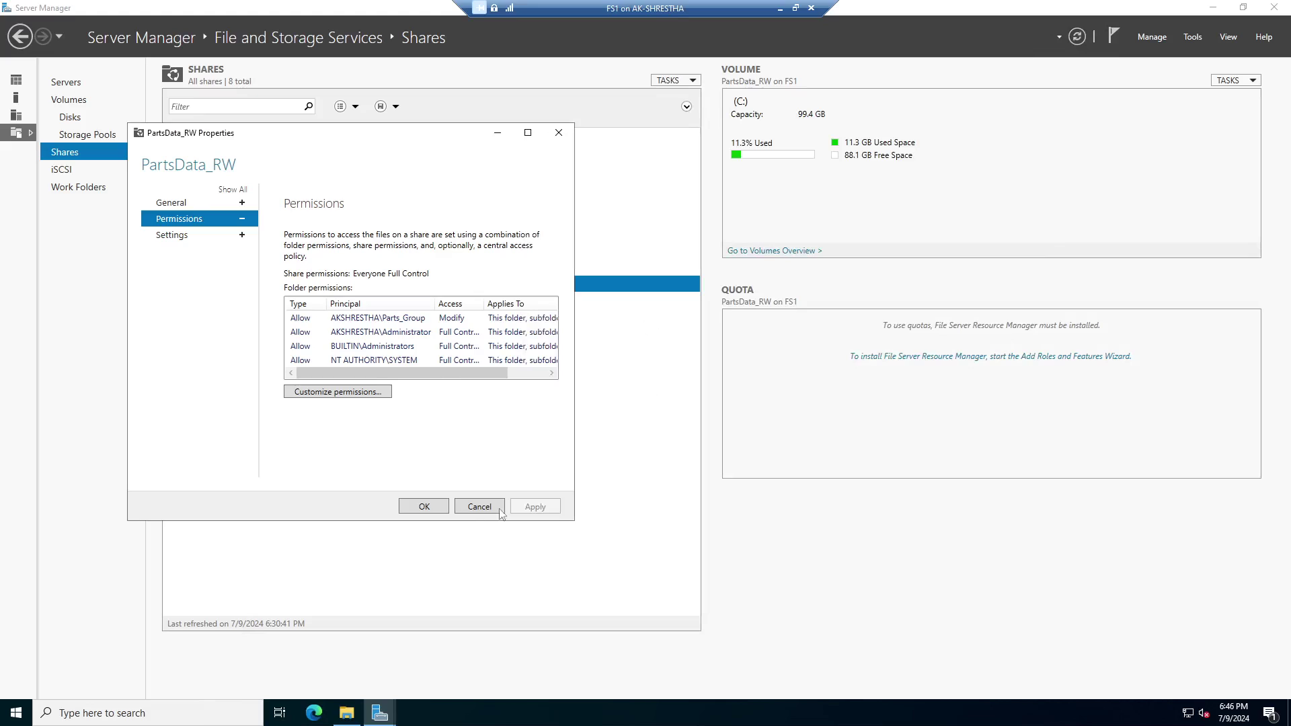
pyautogui.click(435, 508)
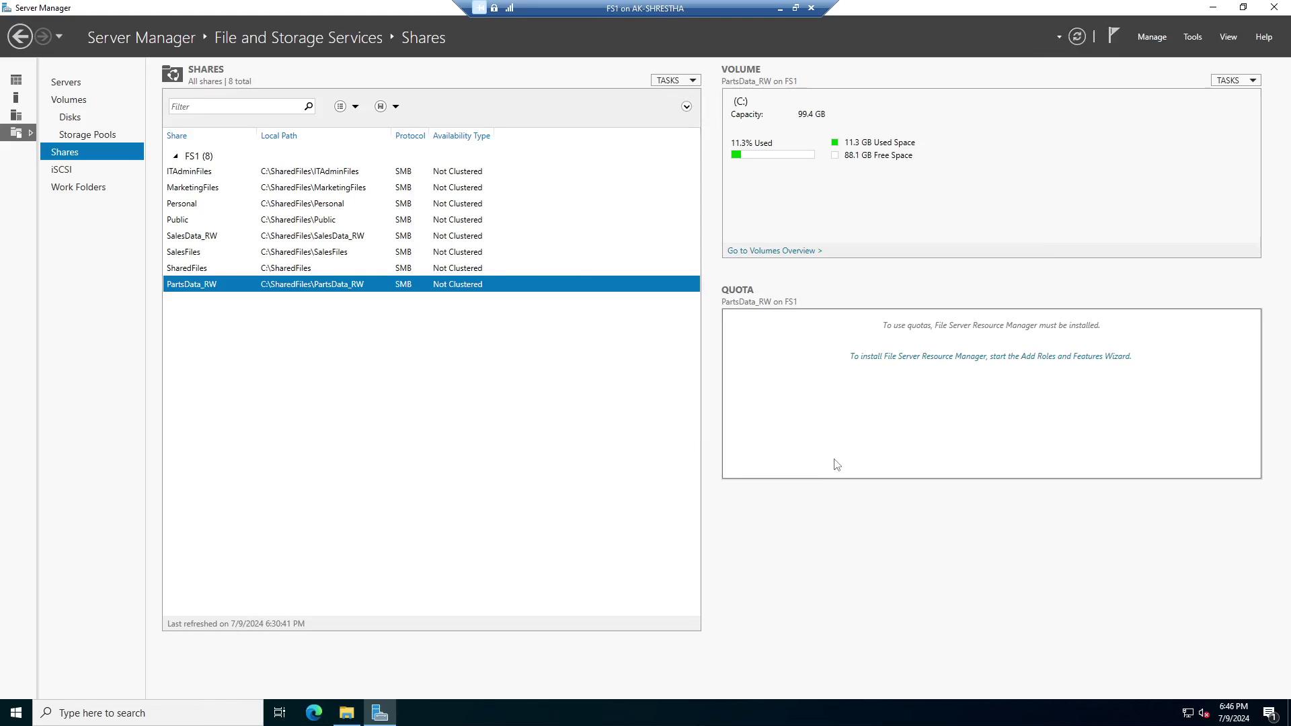